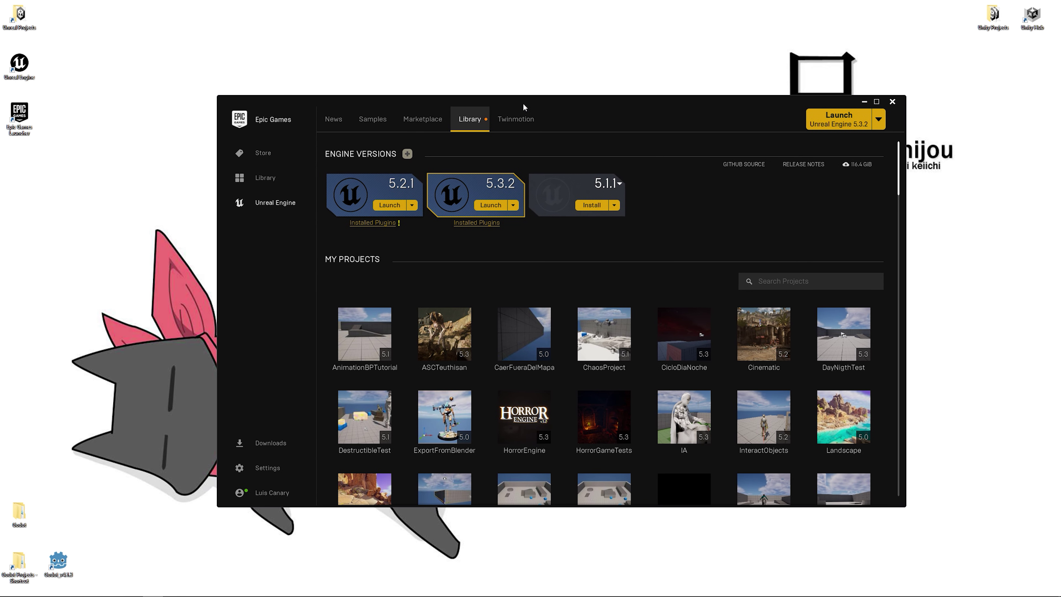
- Review the available engine versions, then launch Unreal Engine 5.3.2 from the Epic Games Launcher
drag(535, 99, 523, 103)
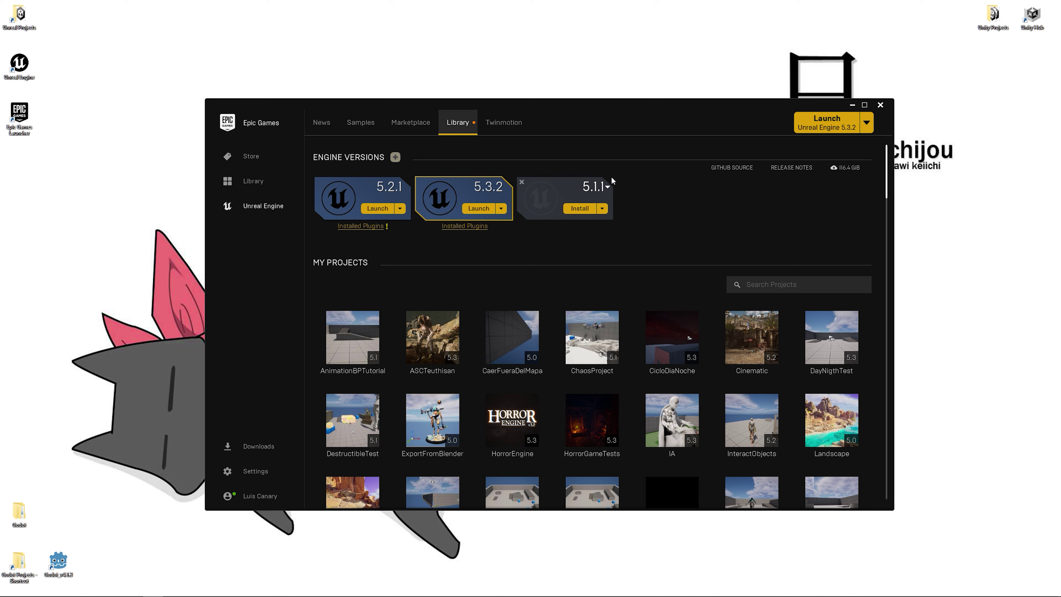
click(607, 187)
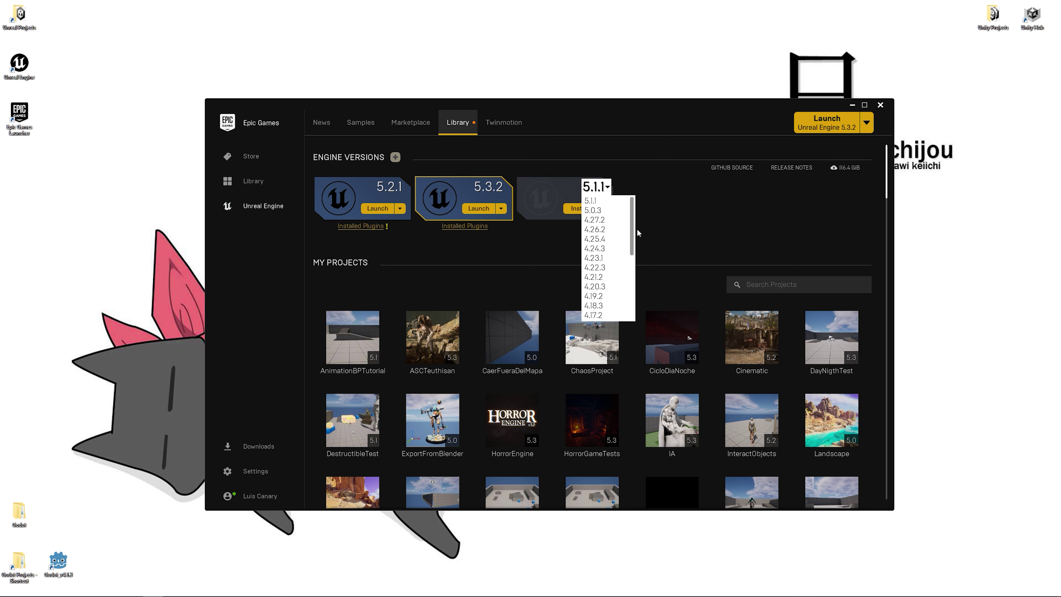
scroll(632, 227, down, 3)
scroll(632, 228, up, 3)
click(662, 206)
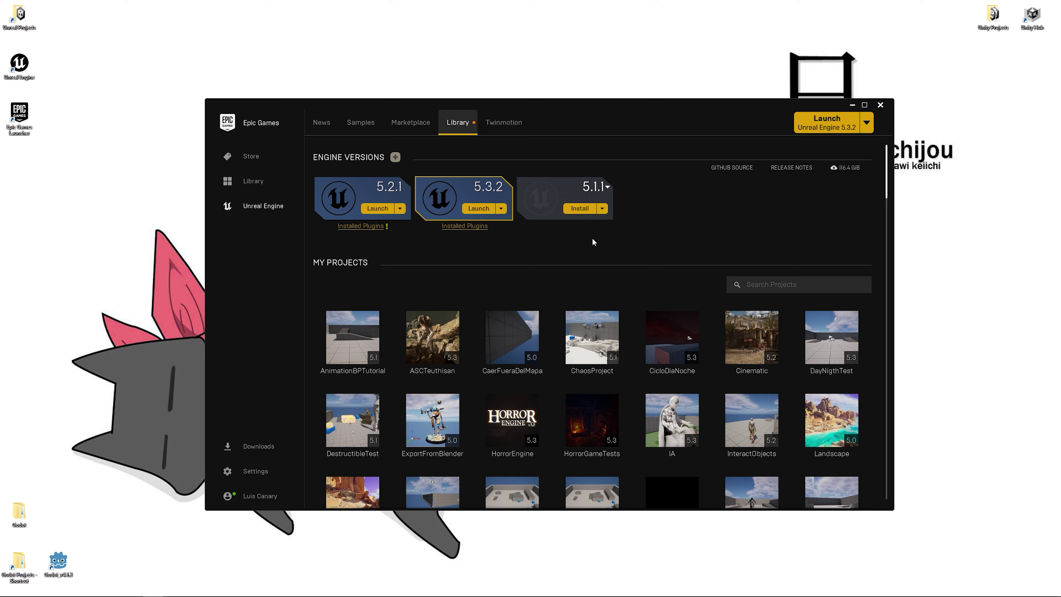
click(480, 208)
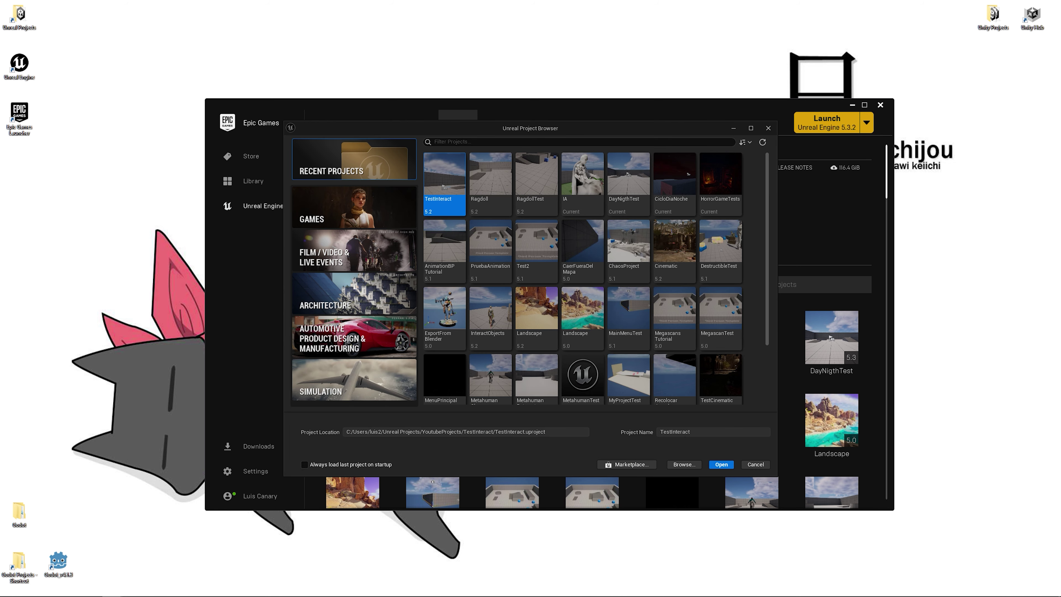
- Preview the game templates and choose the First Person template
click(376, 207)
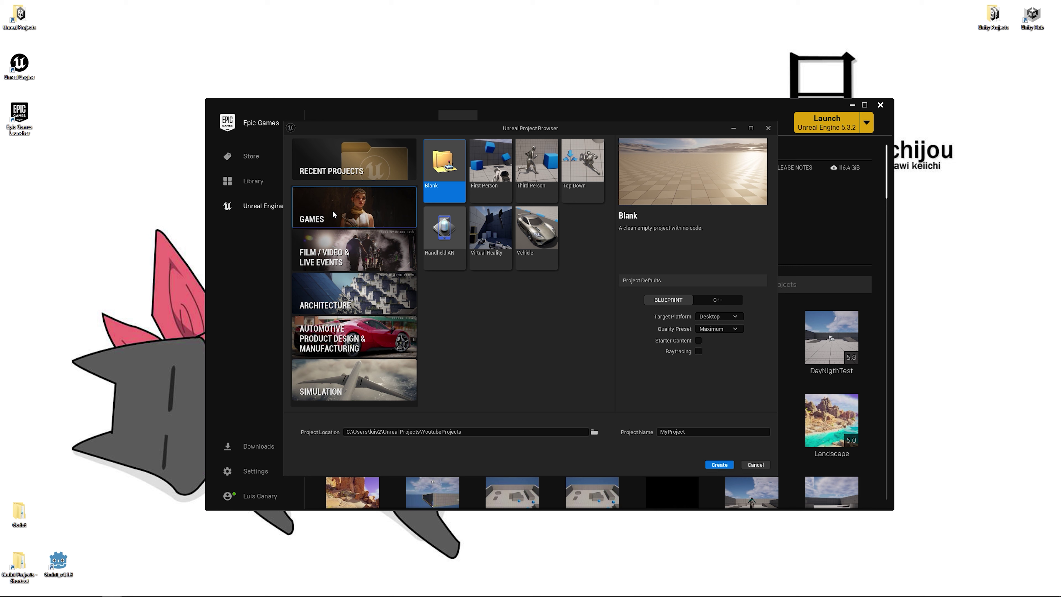
click(487, 171)
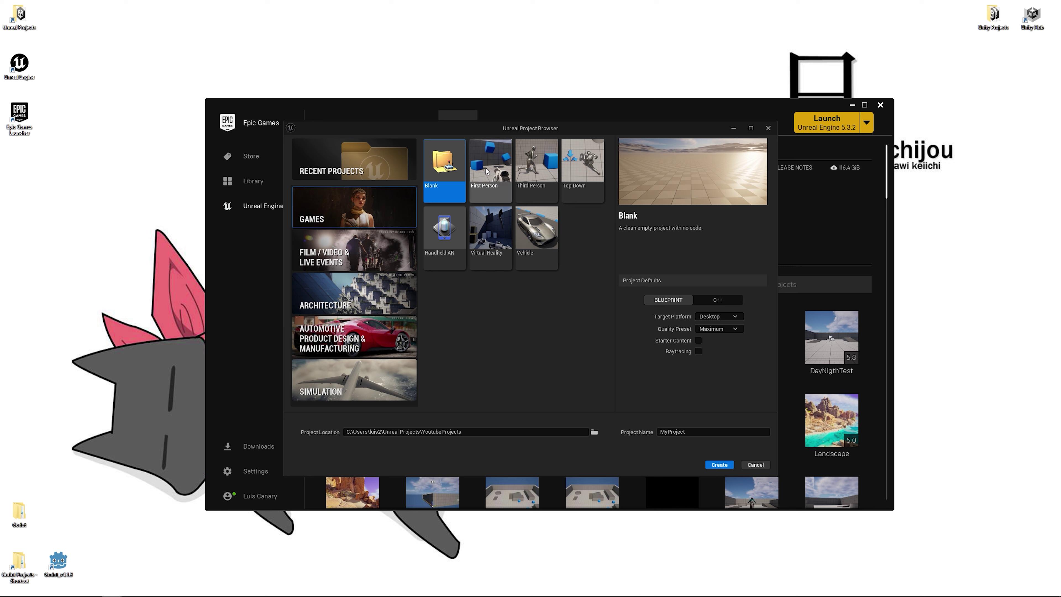
click(534, 171)
click(573, 176)
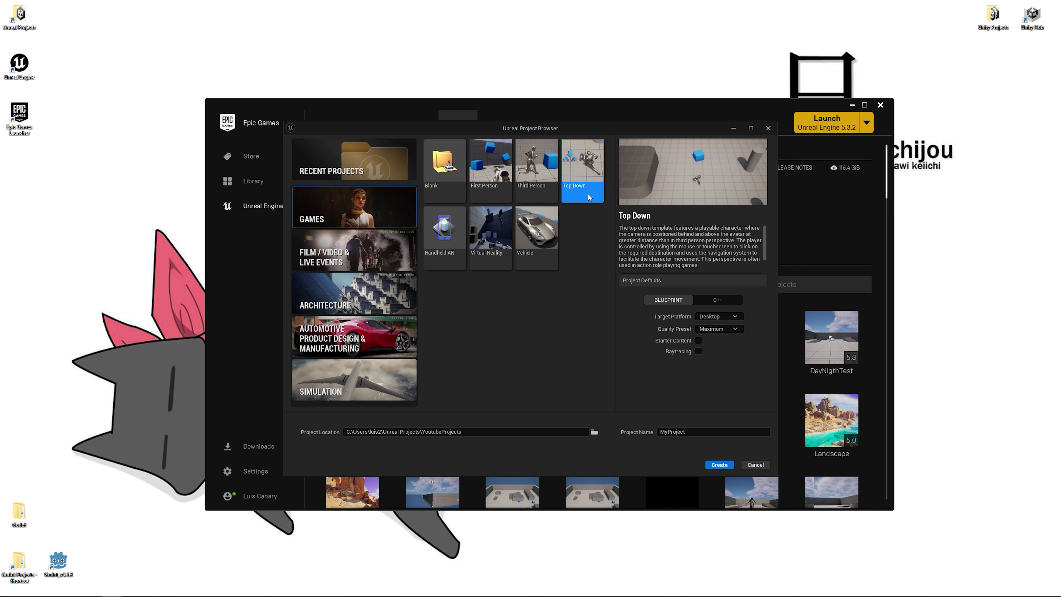
click(539, 226)
click(500, 233)
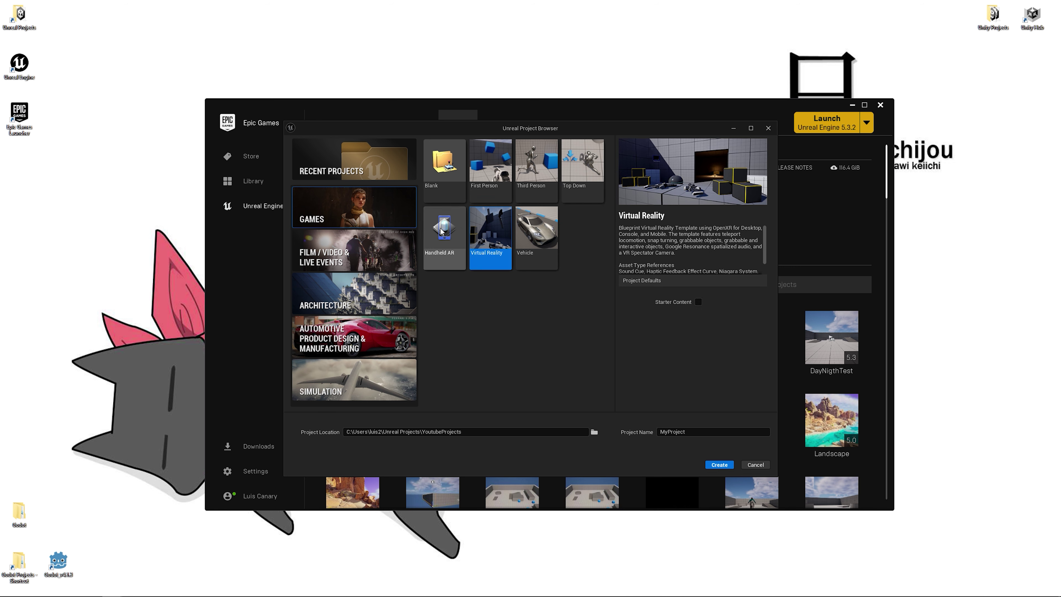
click(495, 158)
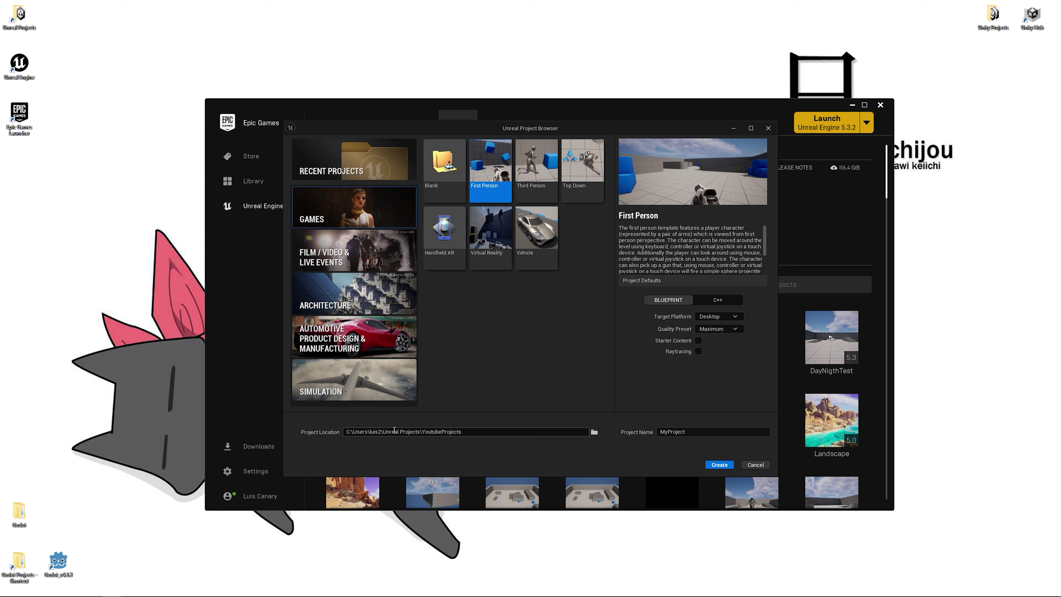
- Name the new project Horrorgame
drag(490, 433, 326, 429)
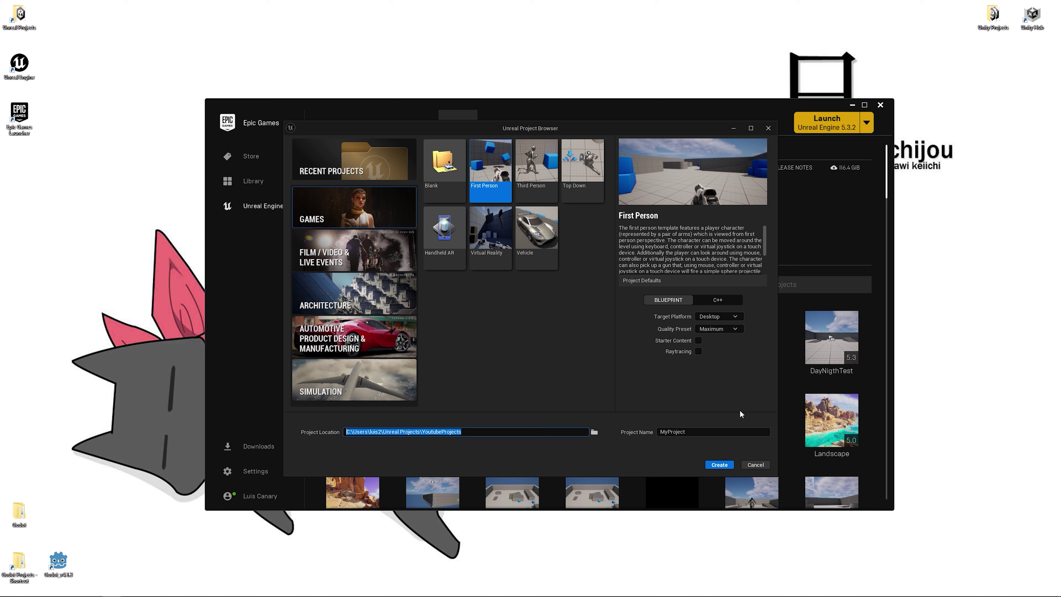
click(695, 431)
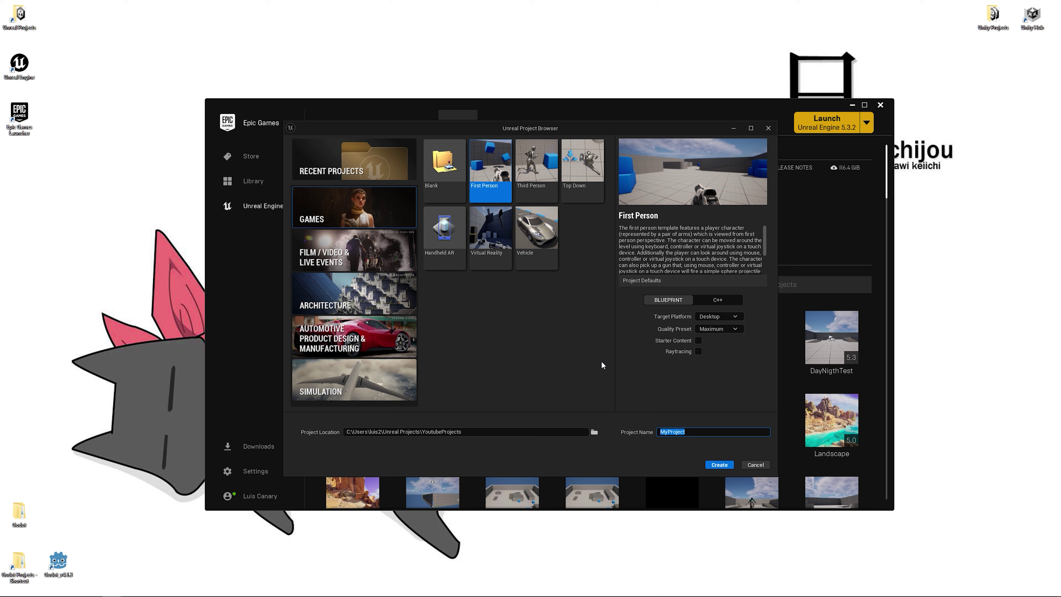
text(Horroga)
text(me)
text(r)
- Create the Horrorgame project and briefly play-test the first-person level
click(719, 464)
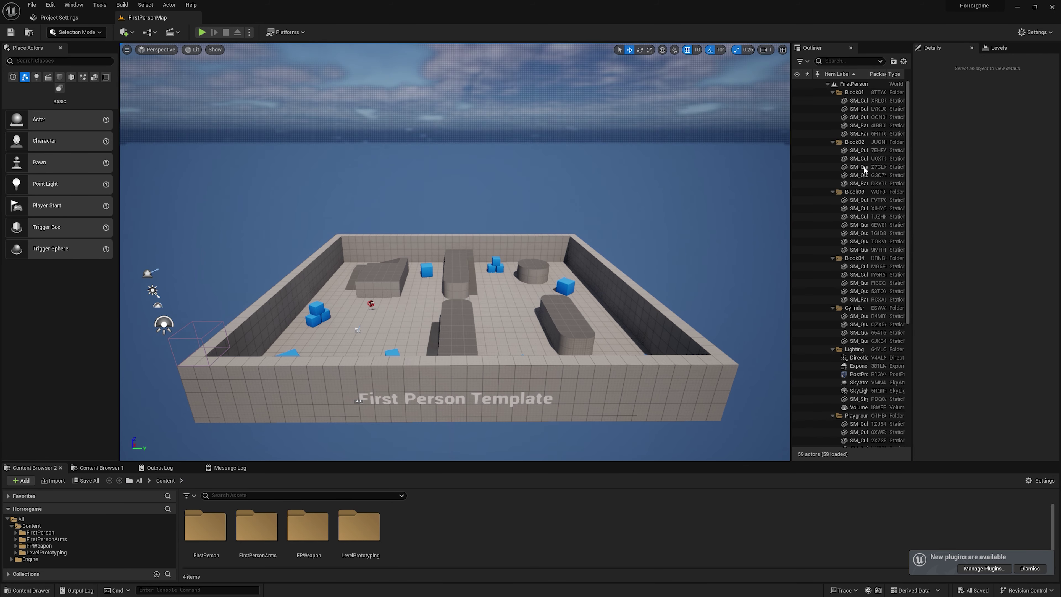
right_drag(455, 251, 434, 255)
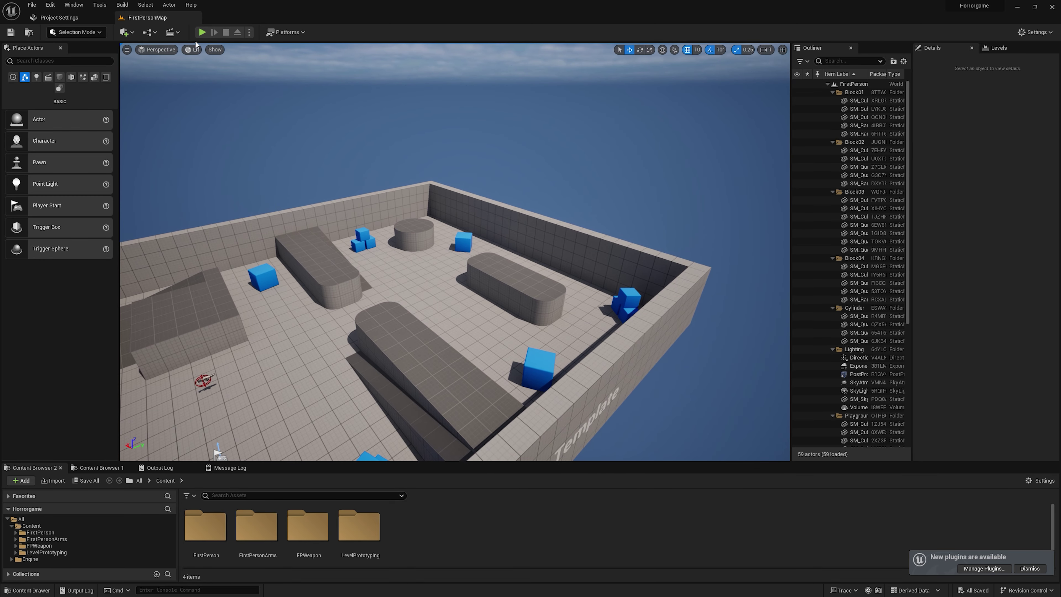
click(202, 33)
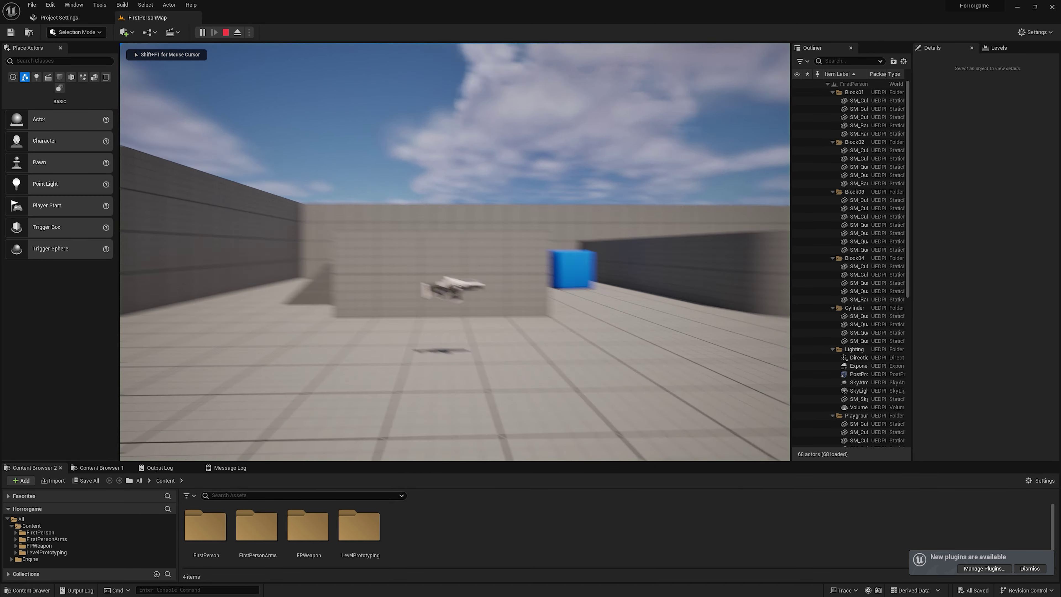
key(Escape)
- Enlarge the Content Browser and fly up to an overview of the walled level
right_drag(418, 287, 418, 287)
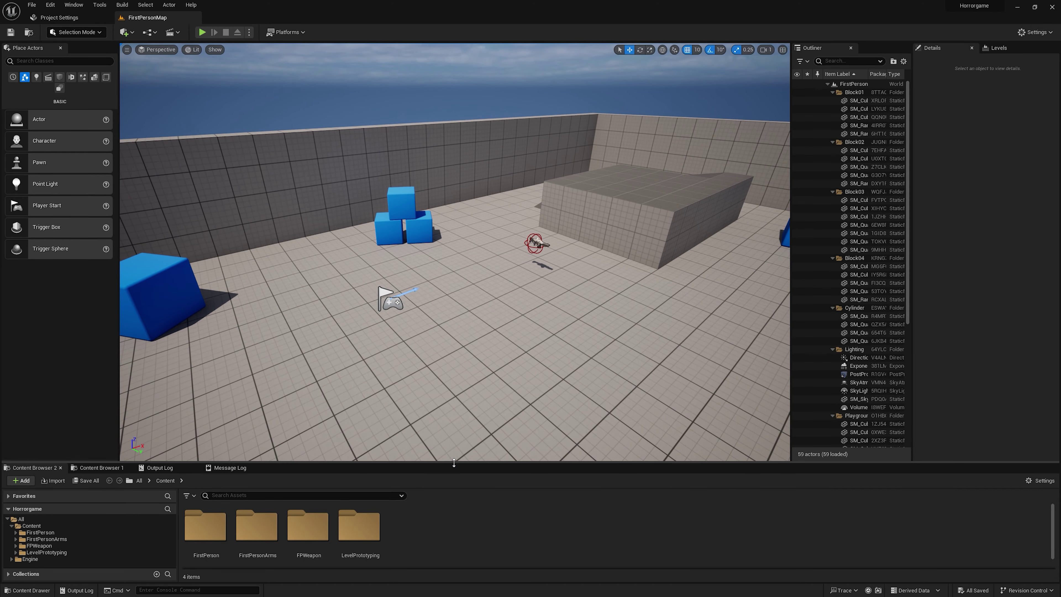
drag(455, 464, 455, 401)
right_drag(518, 373, 490, 196)
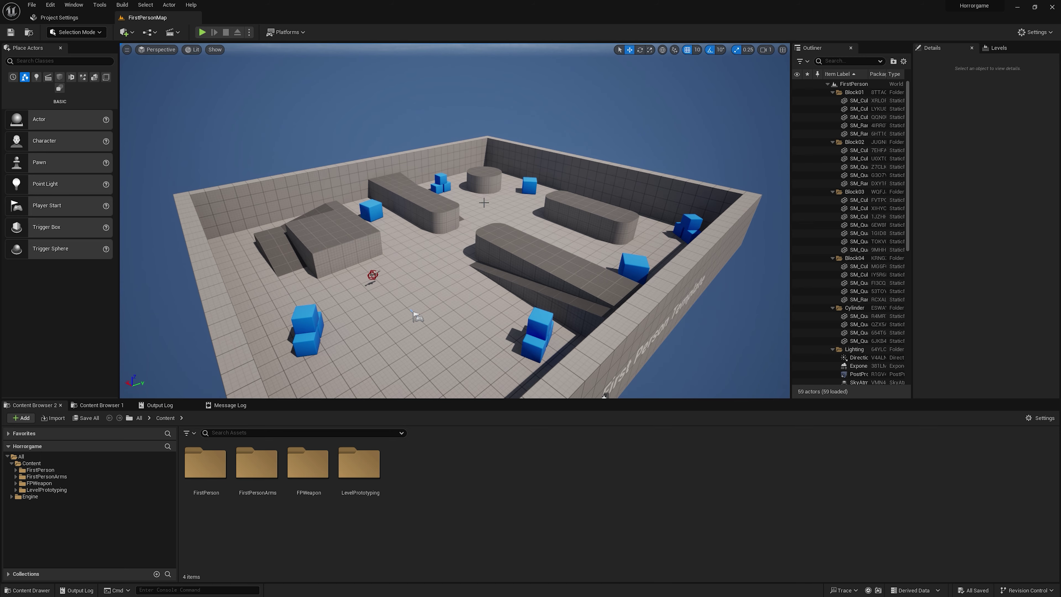
- Fly the camera around the arena to view it from several sides and heights
mouse_move(421, 229)
right_down()
mouse_move(422, 217)
mouse_move(426, 226)
right_up()
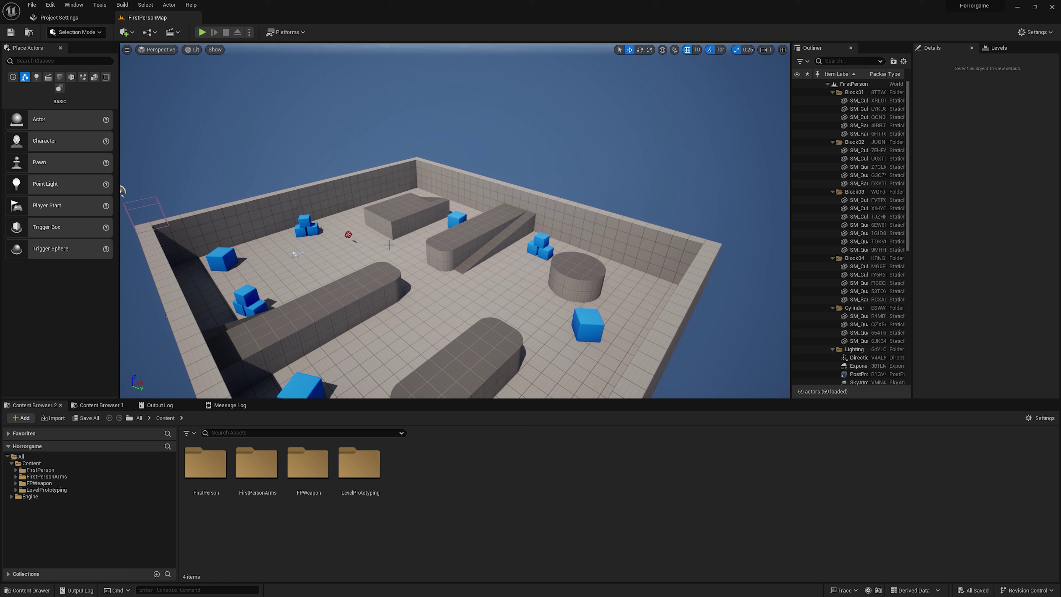
right_drag(382, 227, 293, 234)
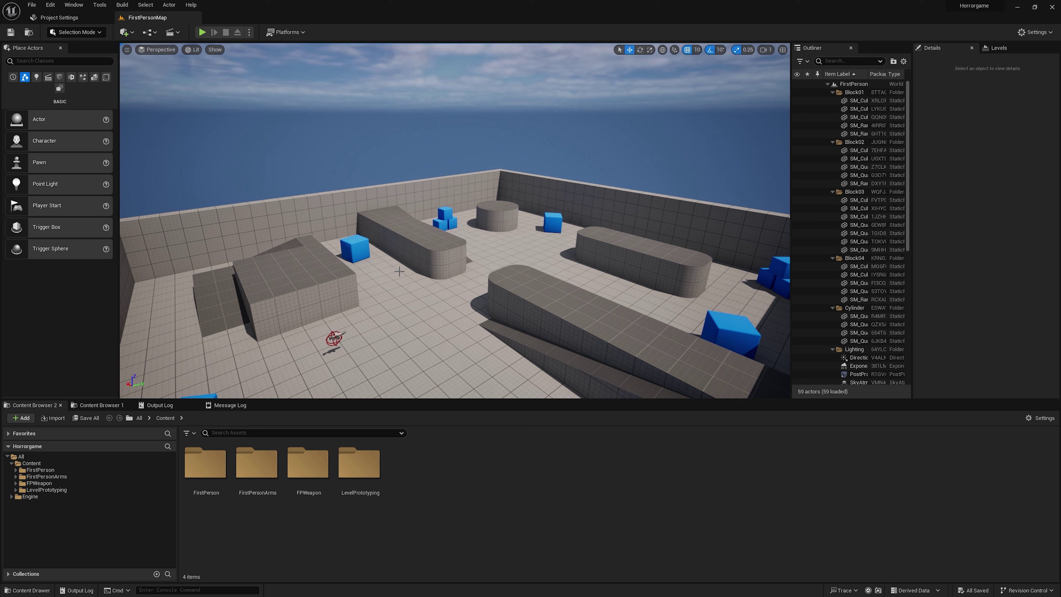
right_drag(399, 271, 414, 250)
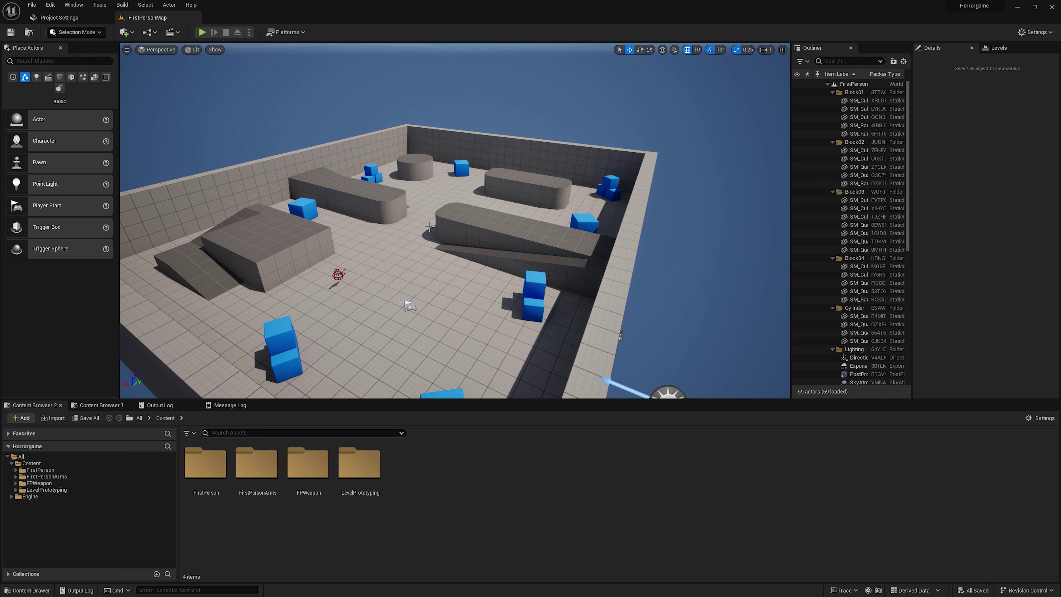
mouse_move(439, 237)
right_down()
mouse_move(439, 221)
mouse_move(438, 237)
mouse_move(422, 242)
right_up()
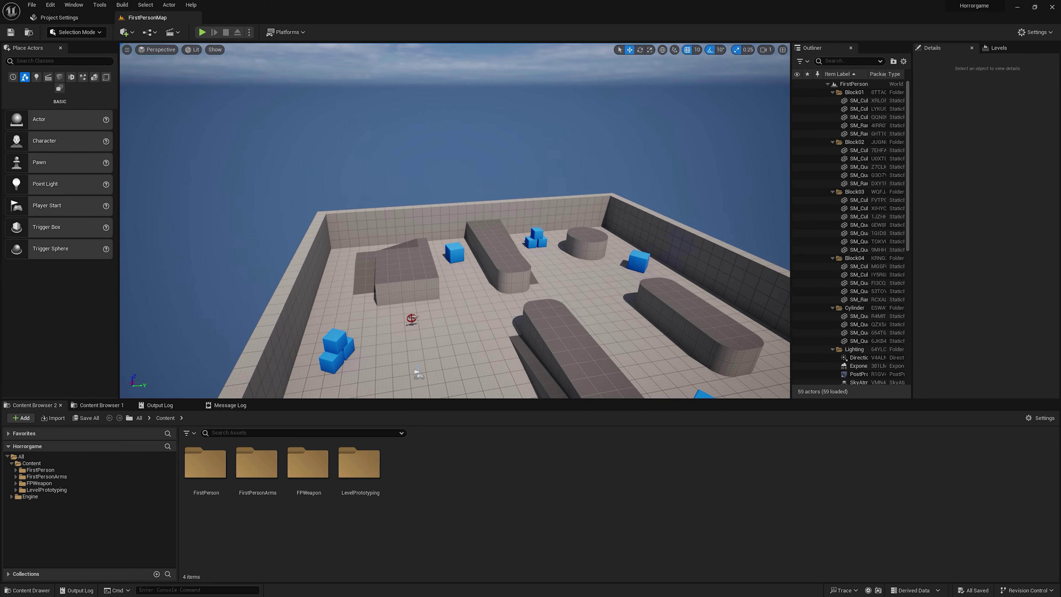
right_drag(422, 242, 280, 116)
- Play-test the first-person level again, walking forward, then stop
key(alt+p)
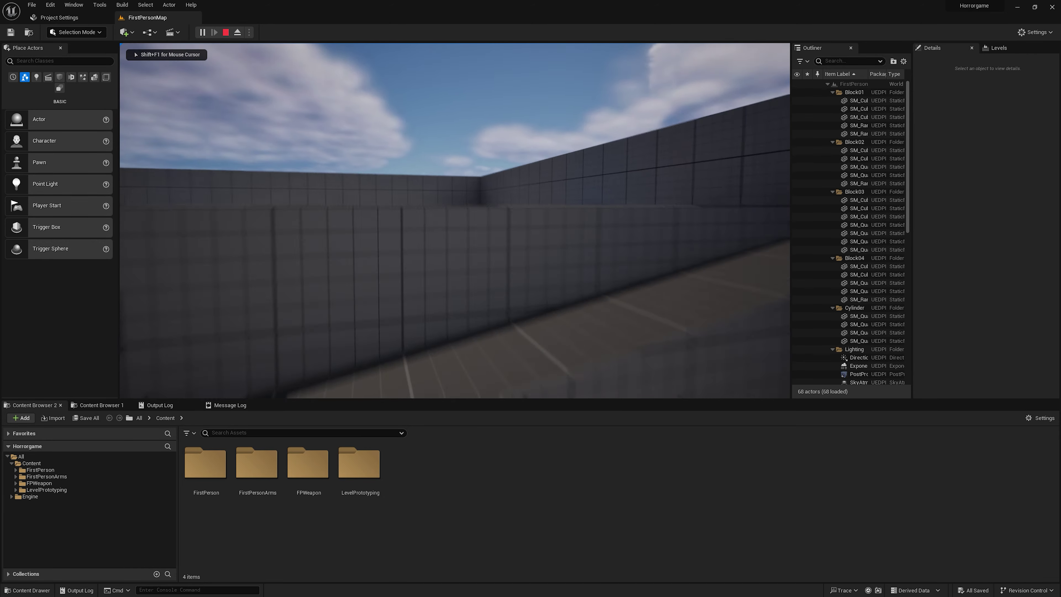
key(w)
key(Escape)
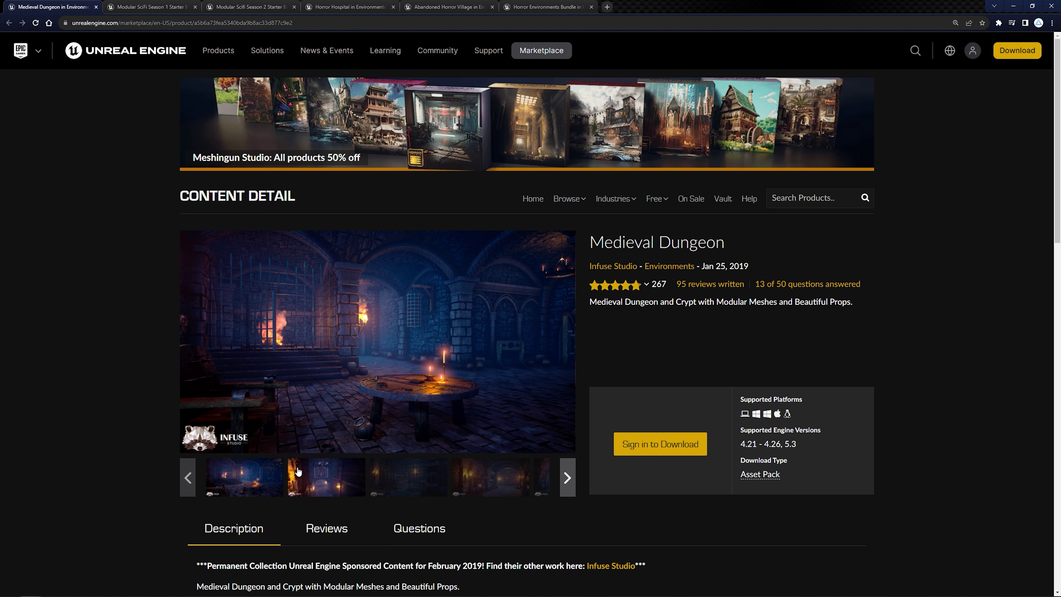
- Browse forward through the Medieval Dungeon screenshot gallery
click(305, 478)
click(476, 485)
click(525, 485)
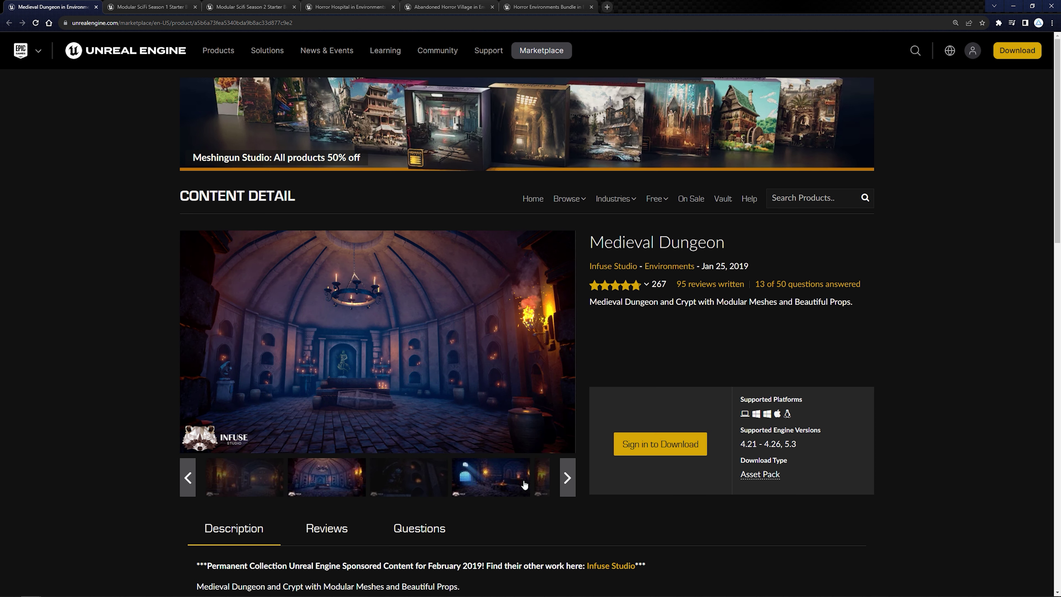
click(525, 486)
click(521, 488)
click(522, 489)
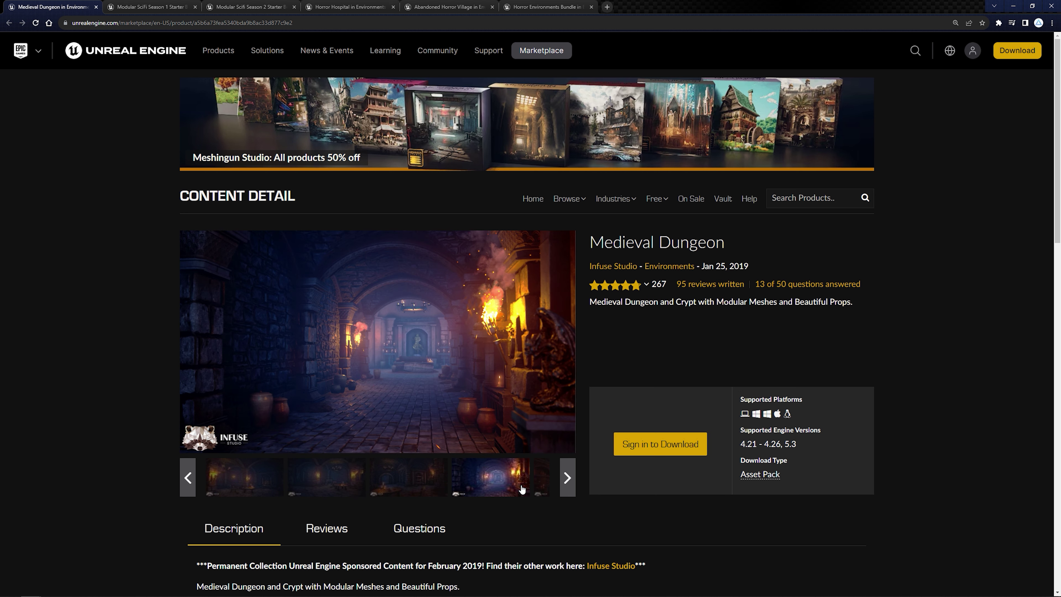
click(539, 488)
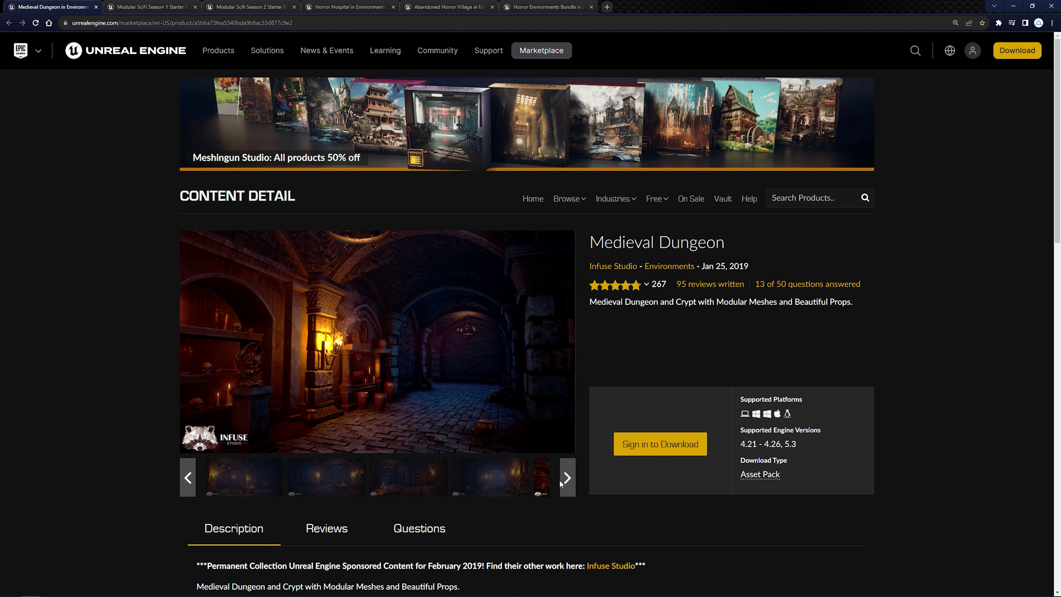
click(449, 476)
click(525, 483)
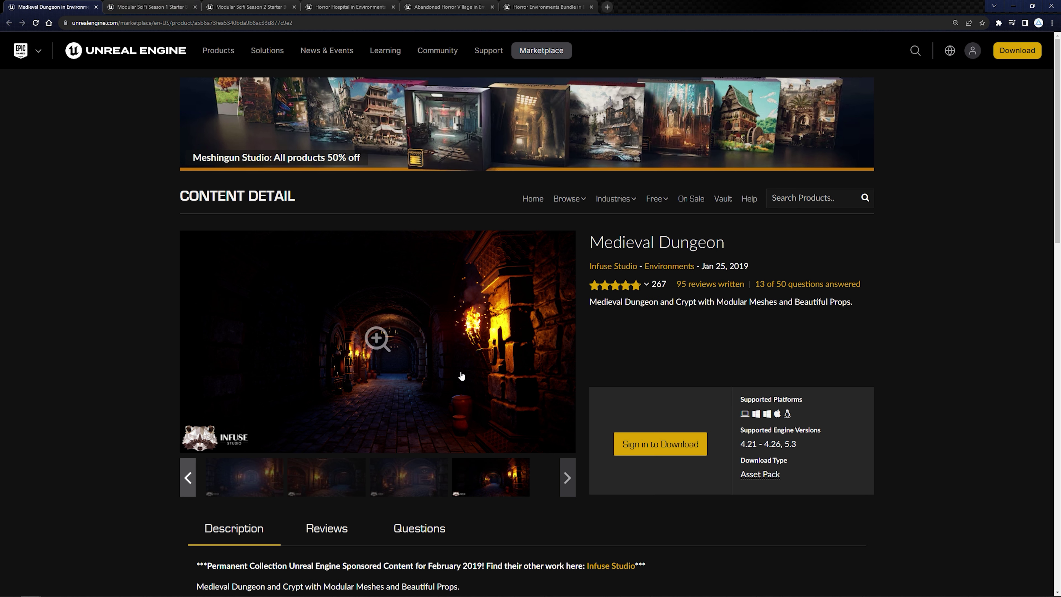
- Revisit the window-lit, gated and torch-lit dungeon images, then switch to the Modular SciFi Season 1 tab
click(189, 478)
click(322, 485)
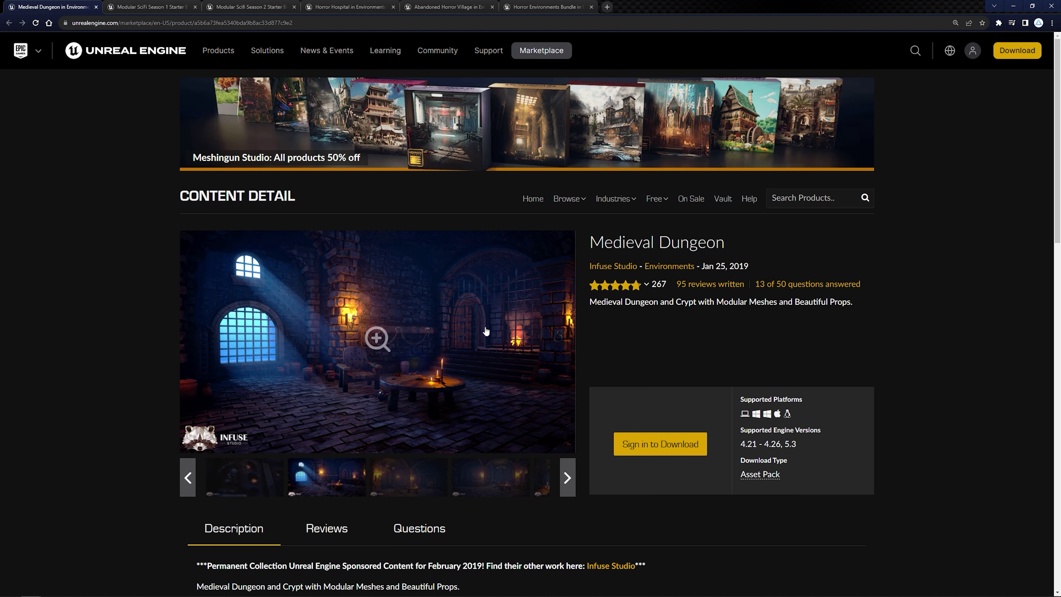
click(188, 481)
click(184, 482)
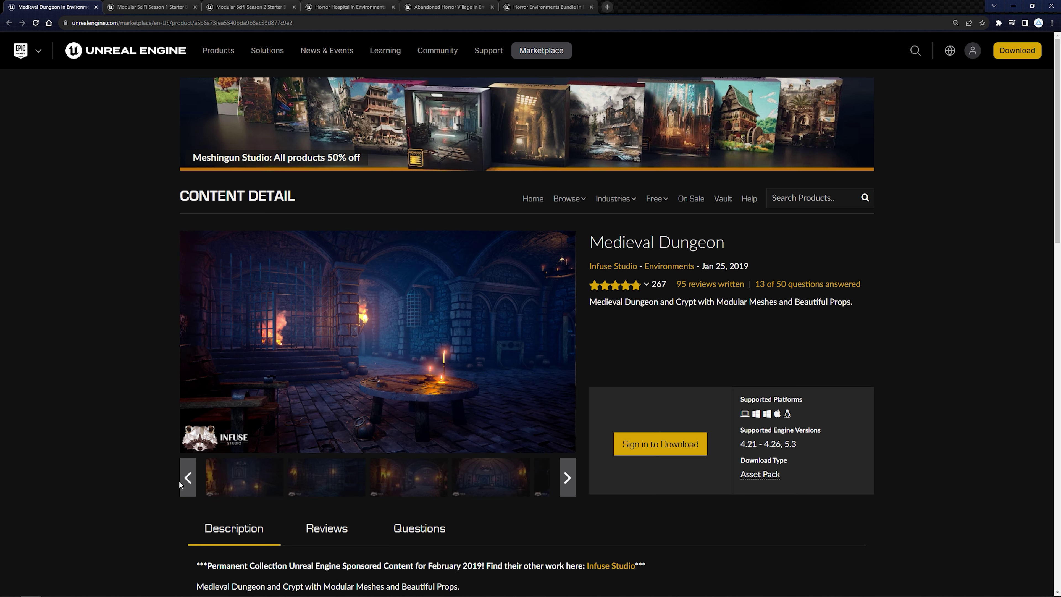
click(189, 477)
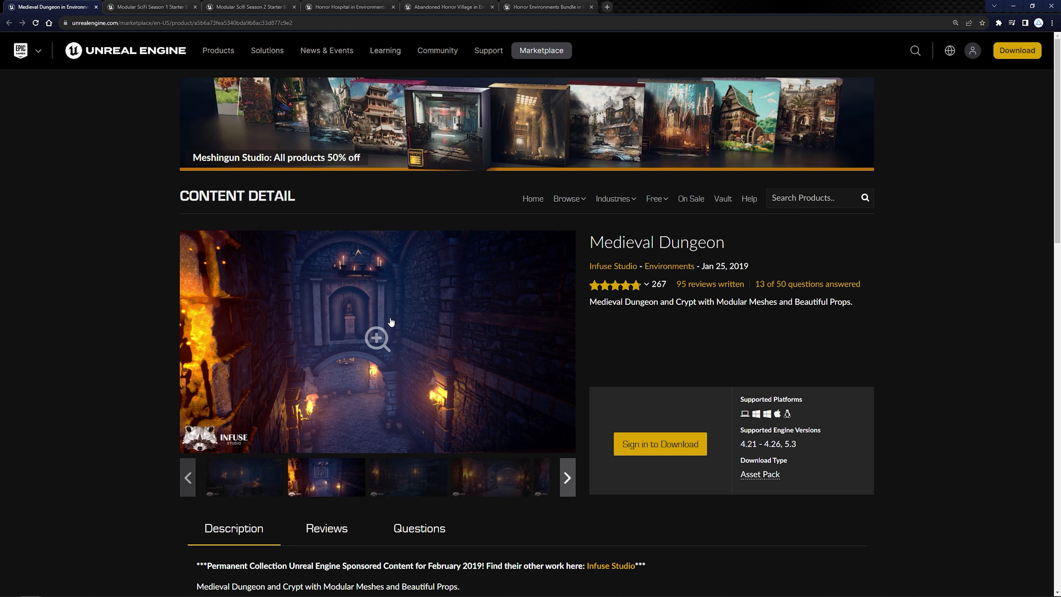
key(ctrl+Tab)
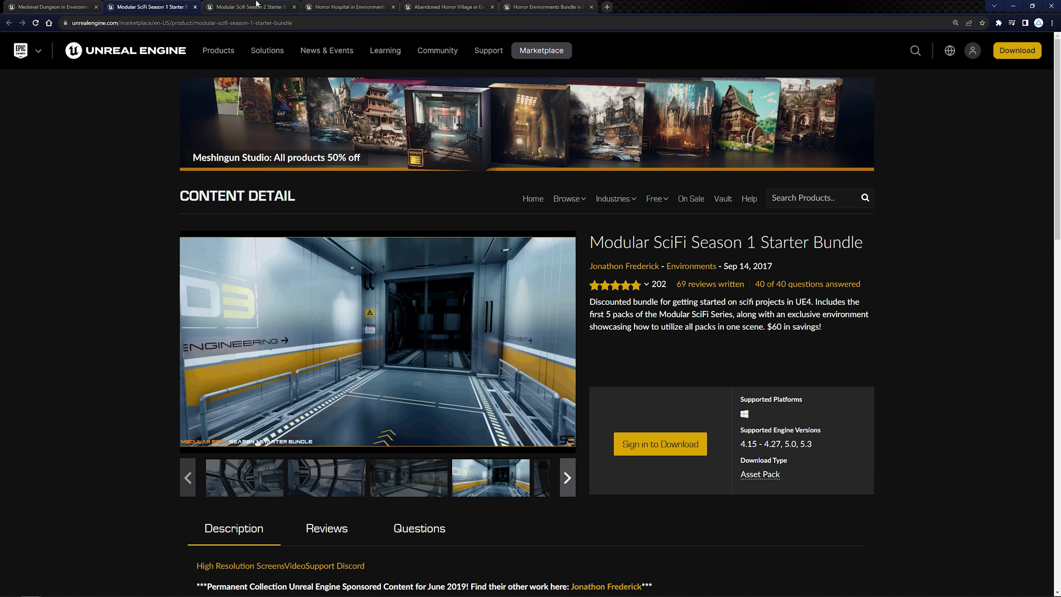
- View the Modular Scifi Season 2 blue-lit scene and crates room screenshots
click(257, 5)
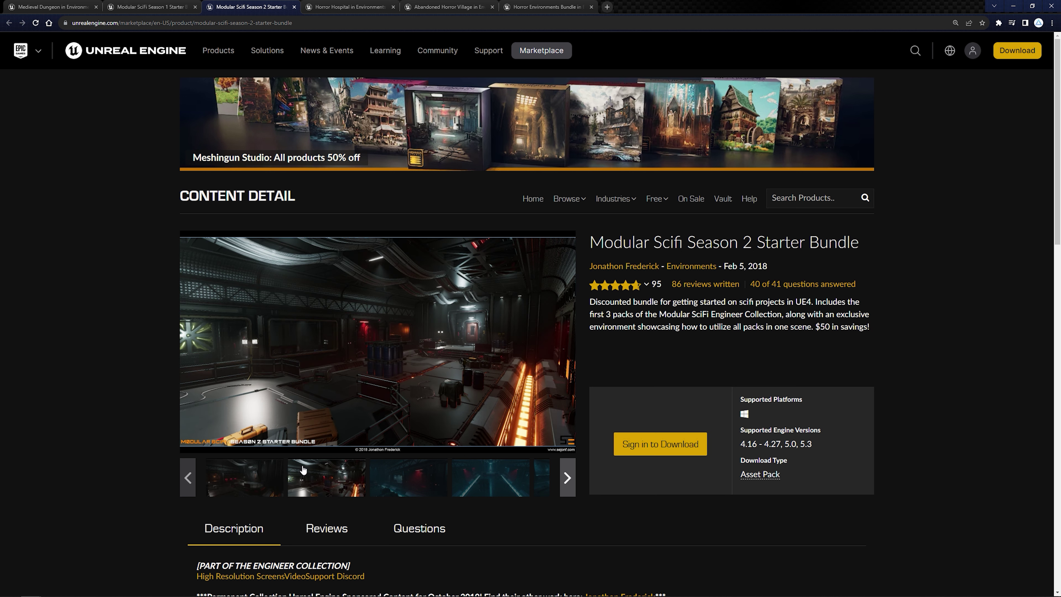
click(396, 490)
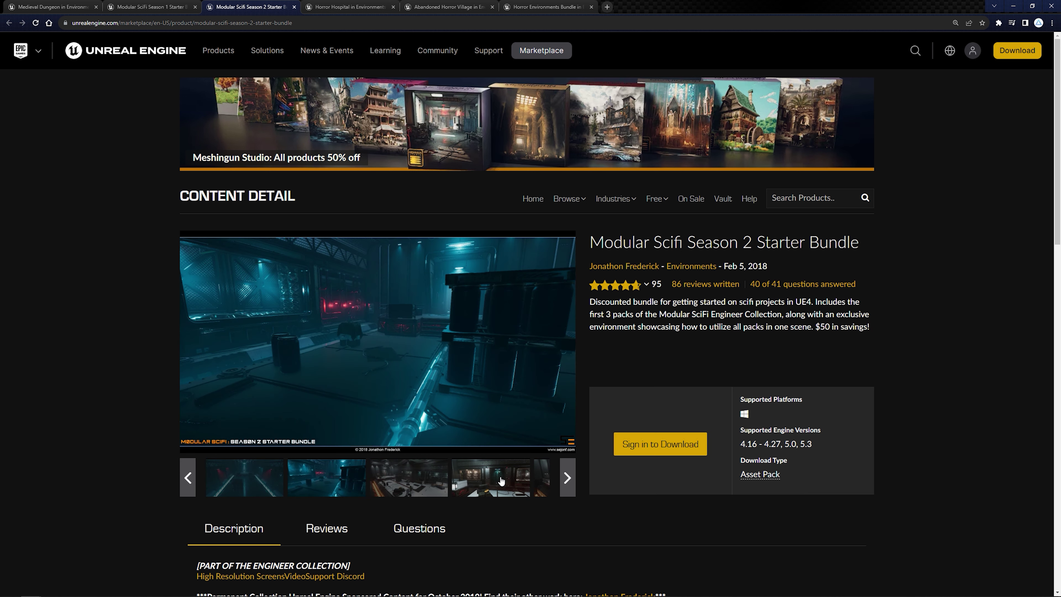
click(501, 480)
- View the Horror Hospital operating-room screenshot and open the free-for-the-month assets in a new tab
key(ctrl+Tab)
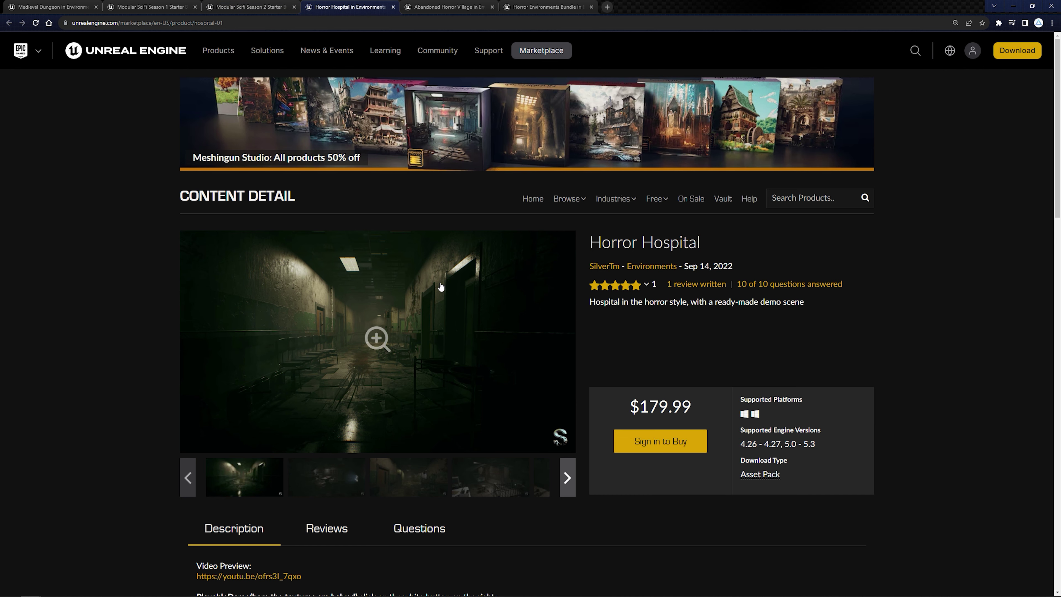
click(311, 485)
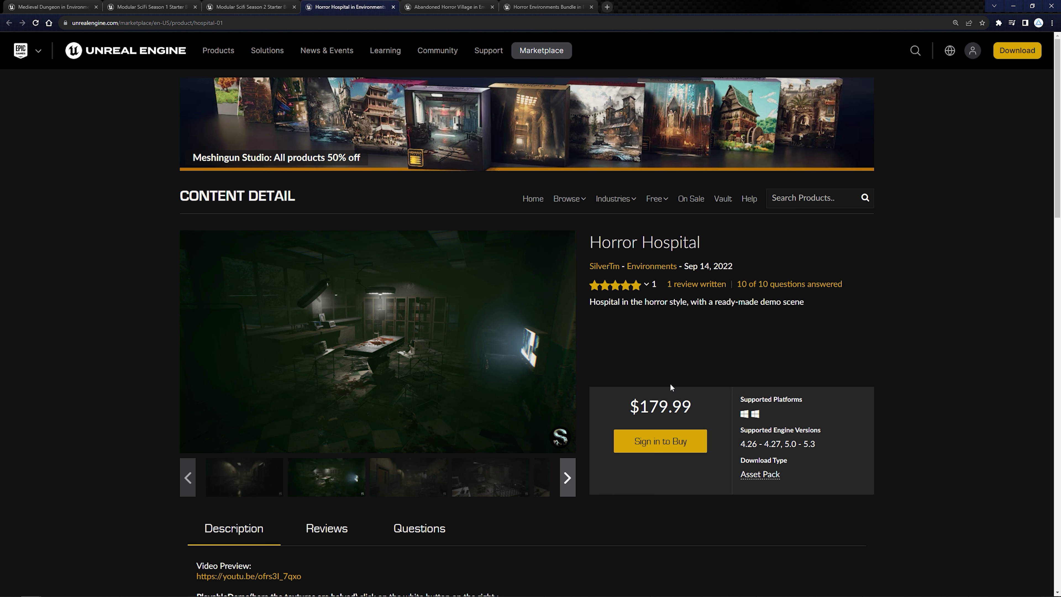
mouse_move(657, 199)
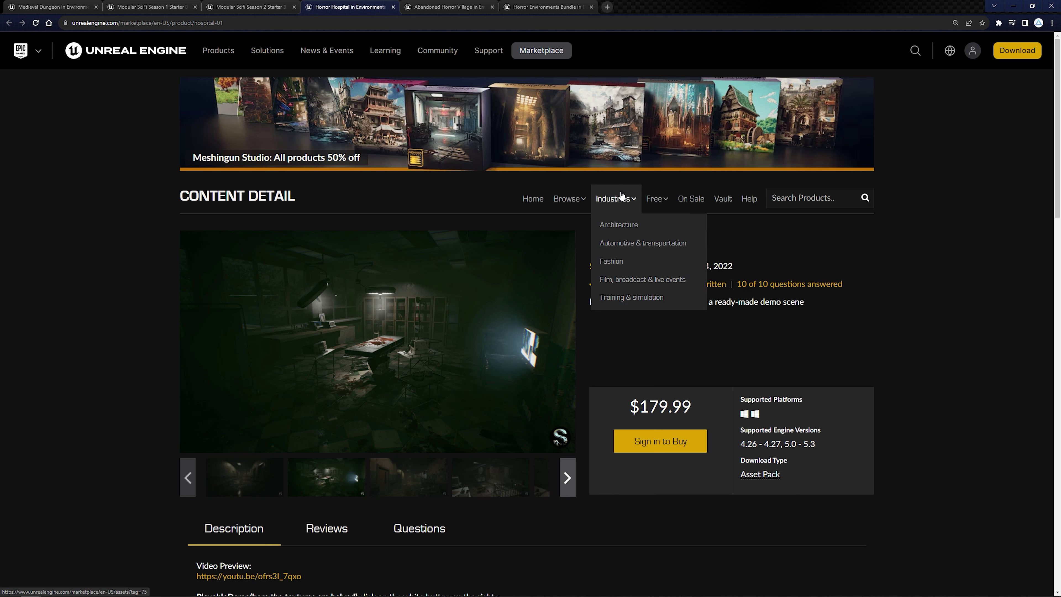
middle_click(680, 280)
key(ctrl+Tab)
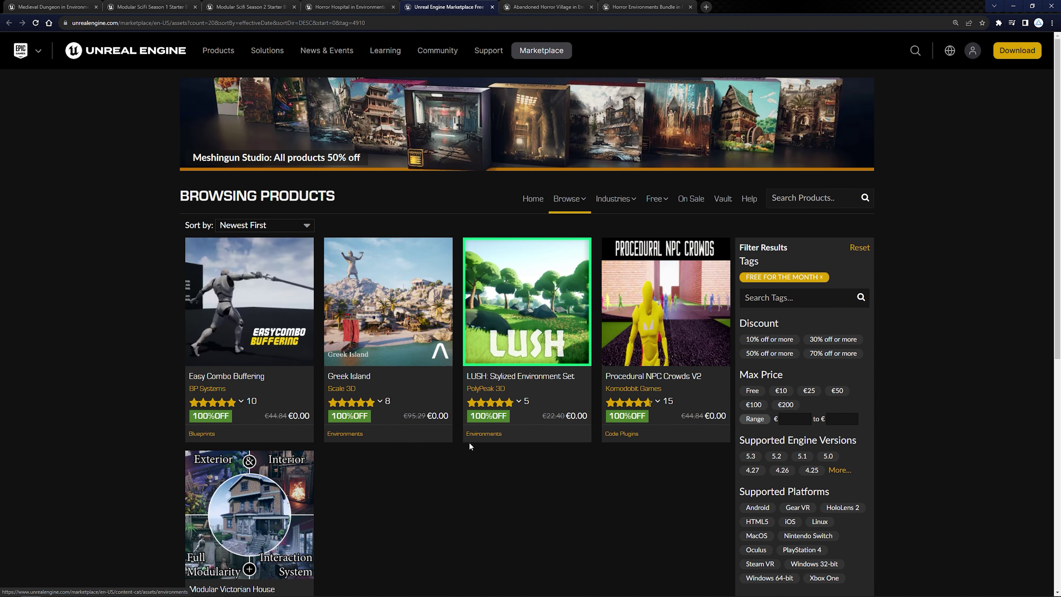
scroll(470, 443, down, 3)
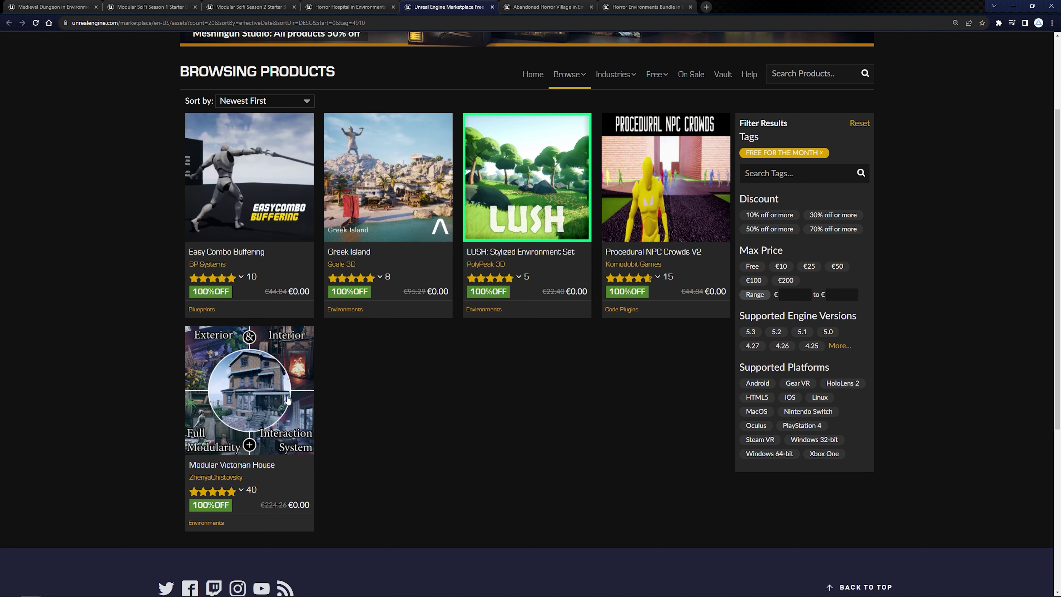
scroll(564, 313, up, 2)
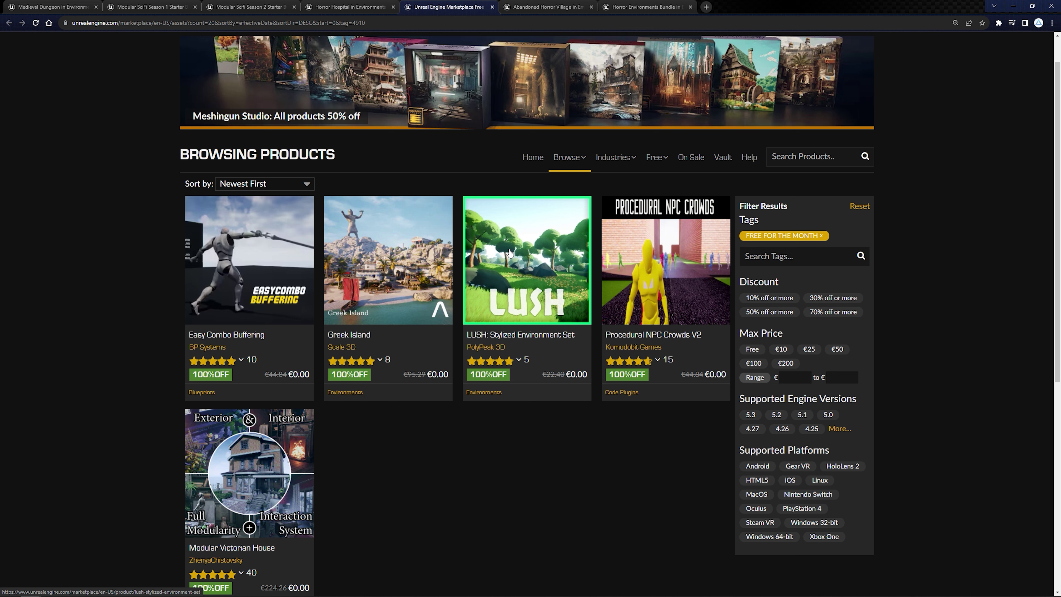
mouse_move(519, 360)
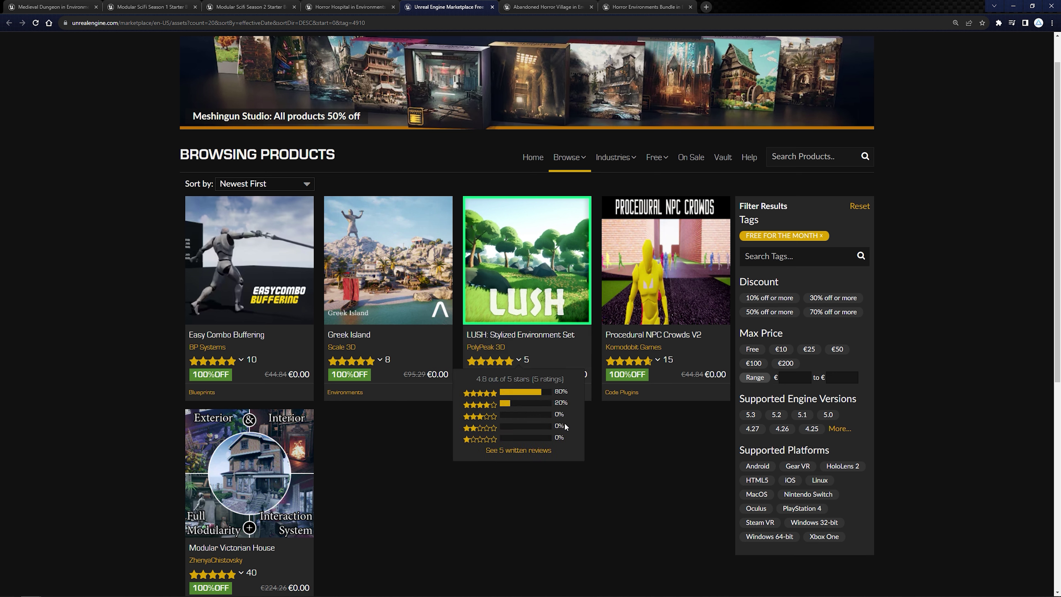
middle_click(426, 3)
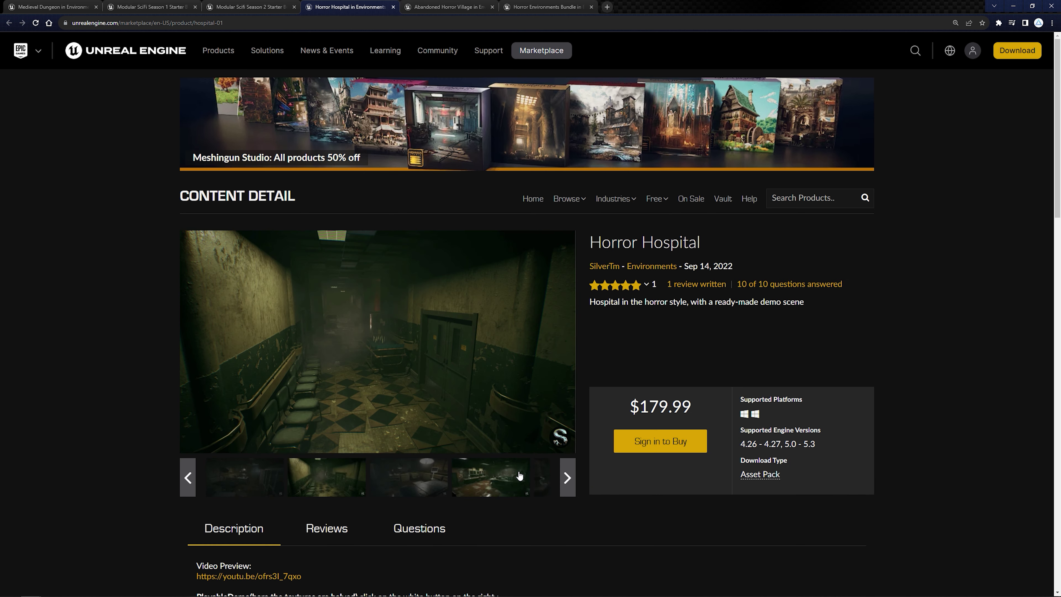
- View the Horror Hospital office, storage room and exterior screenshots
click(519, 475)
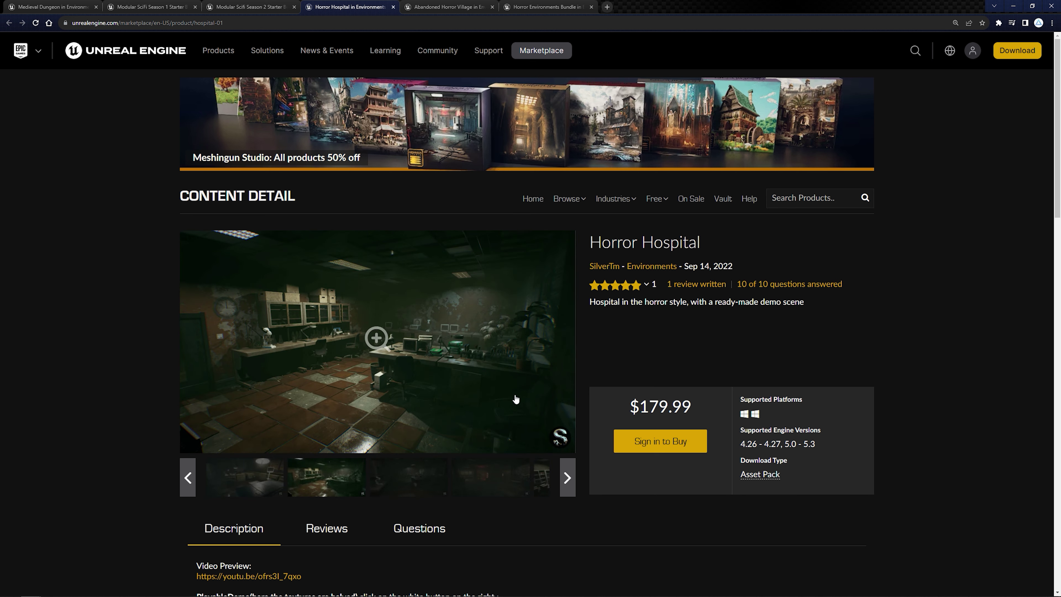
click(542, 485)
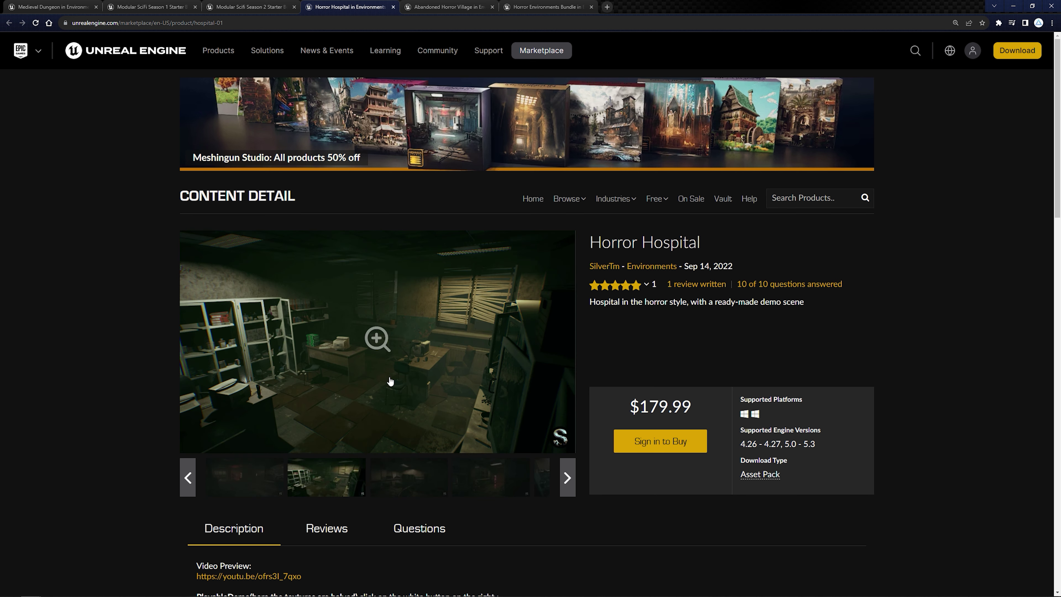
click(569, 476)
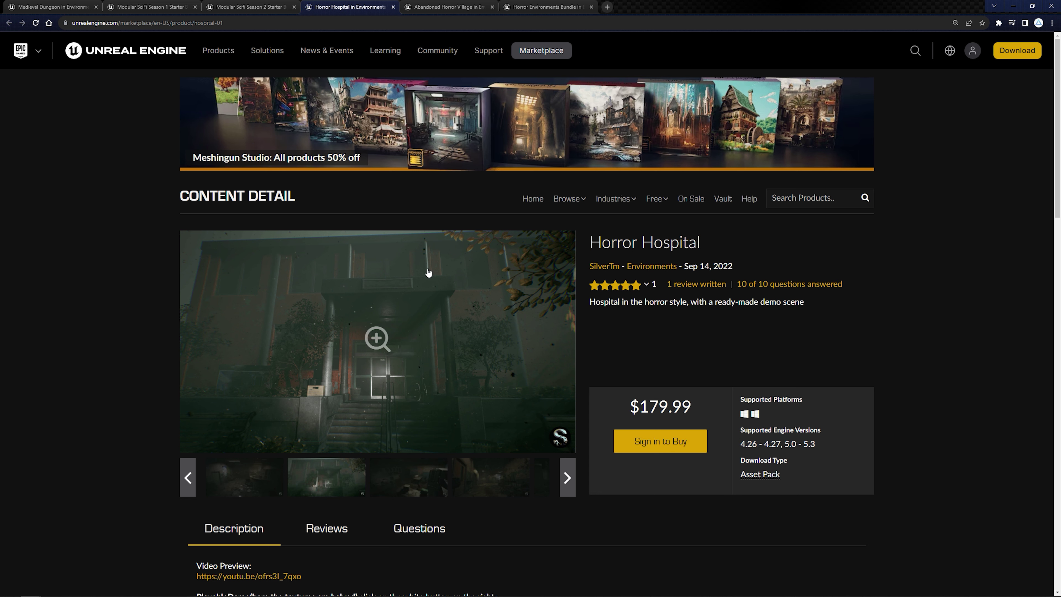
- Browse the Abandoned Horror Village swamp, overview and foggy village screenshots
key(ctrl+Tab)
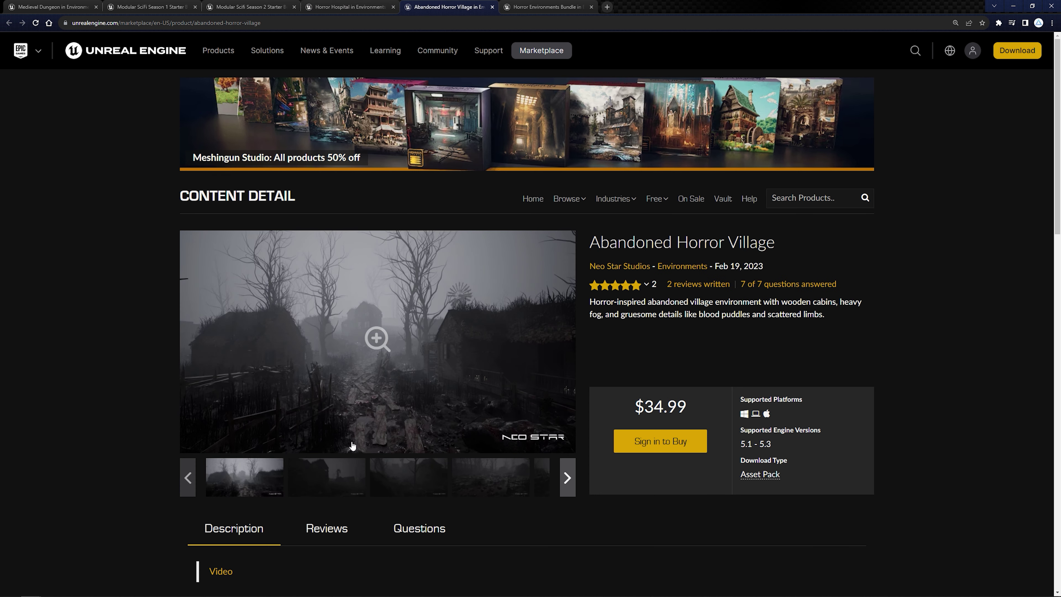
click(399, 474)
click(486, 482)
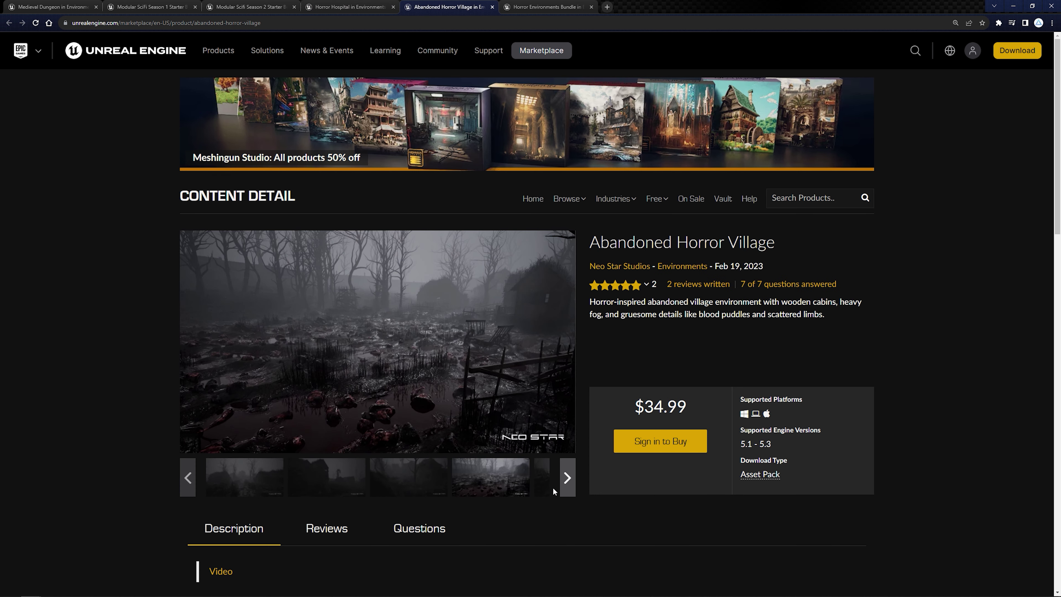
click(564, 479)
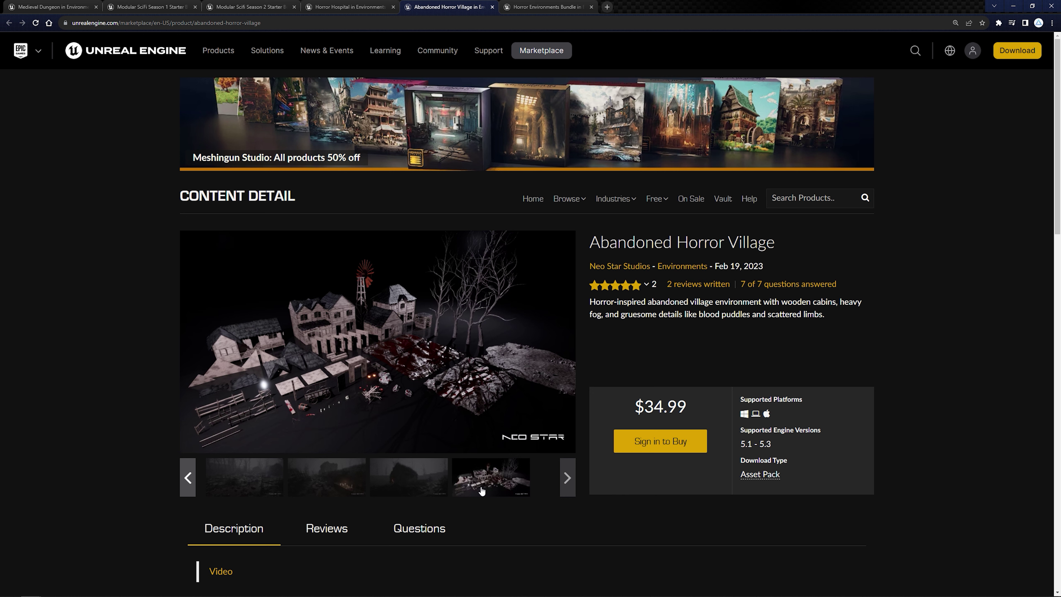
click(188, 481)
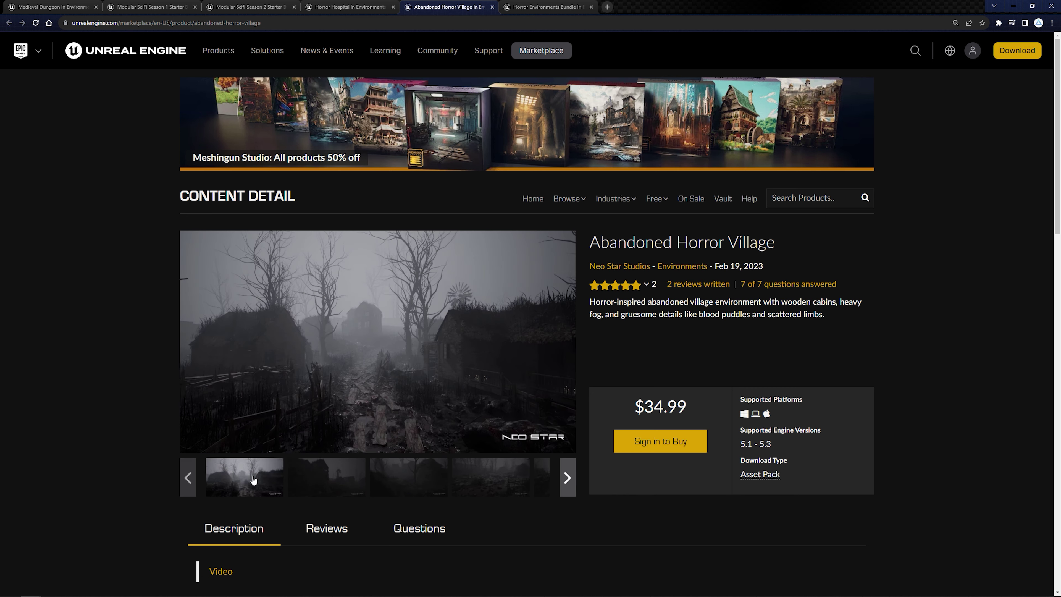
- Browse the Horror Environments Bundle room, bedroom, bathroom and hallway images, then return to Medieval Dungeon
click(539, 4)
click(481, 485)
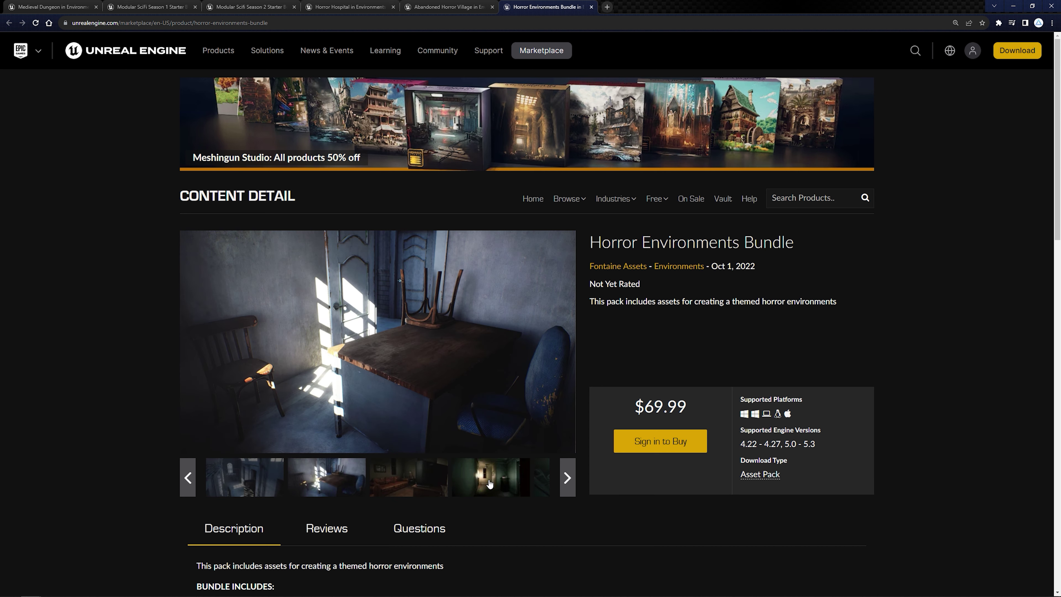
click(567, 480)
click(564, 489)
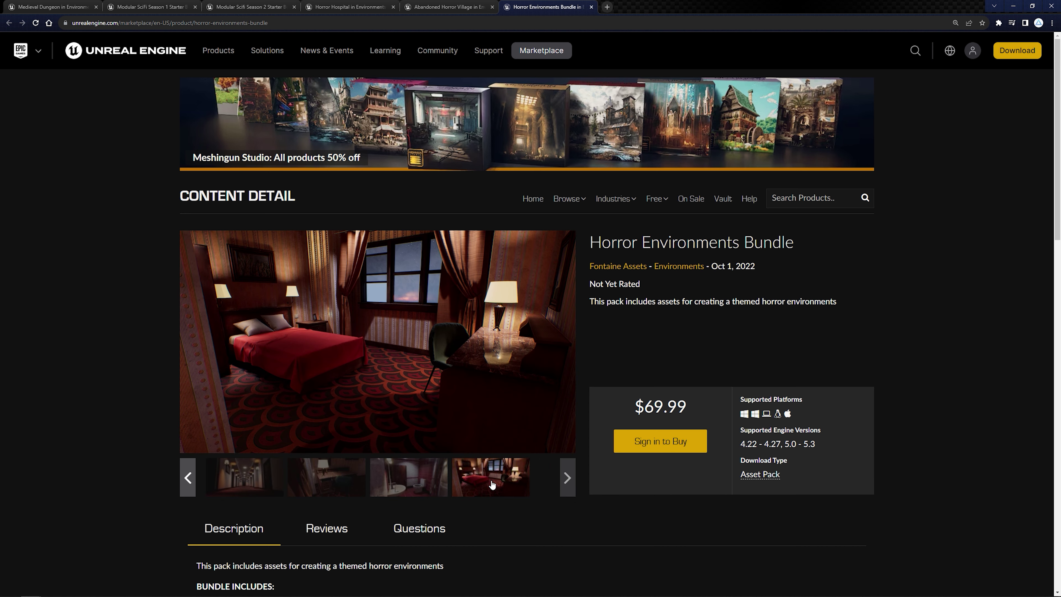
click(564, 486)
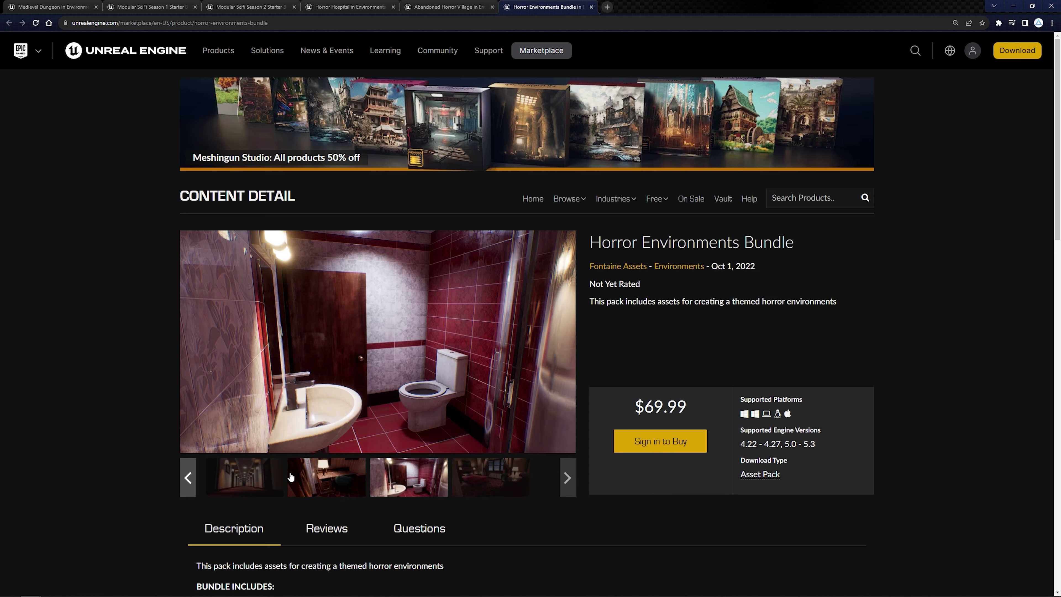
click(336, 483)
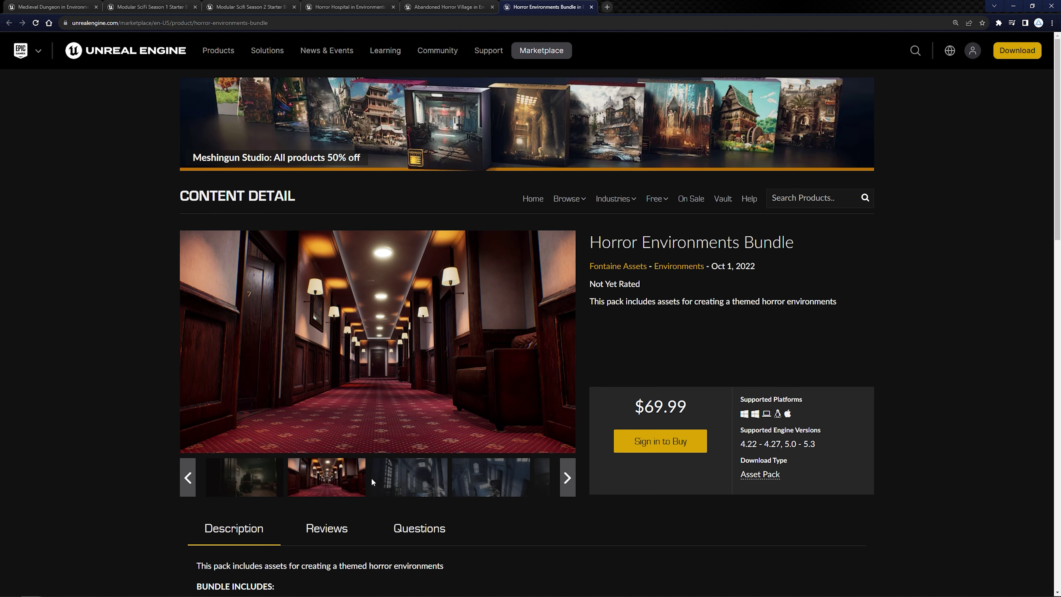
click(50, 7)
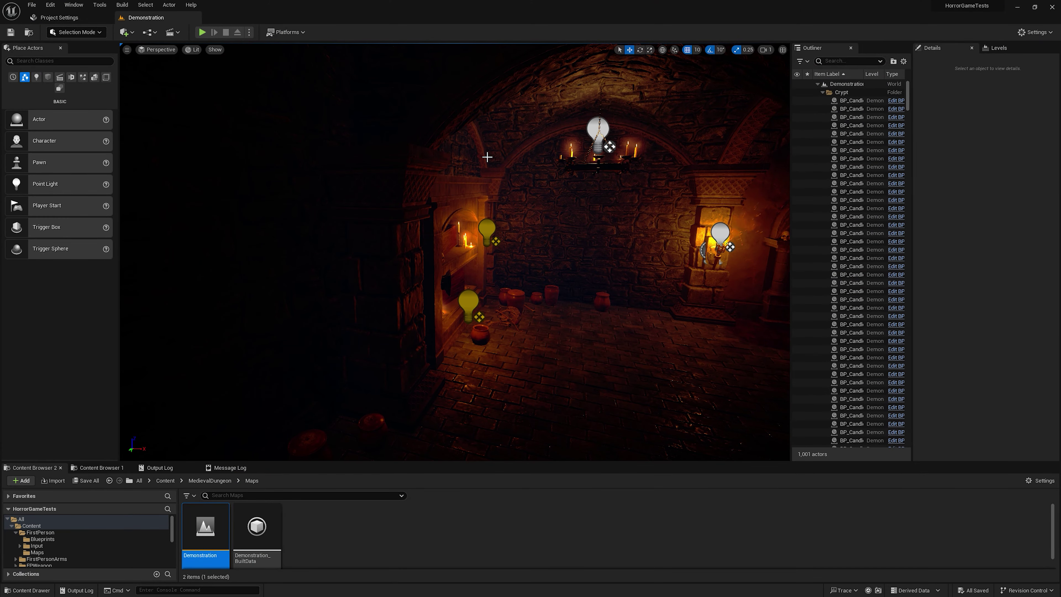
- Fly the camera through the torch-lit Medieval Dungeon crypt
right_drag(488, 156, 487, 156)
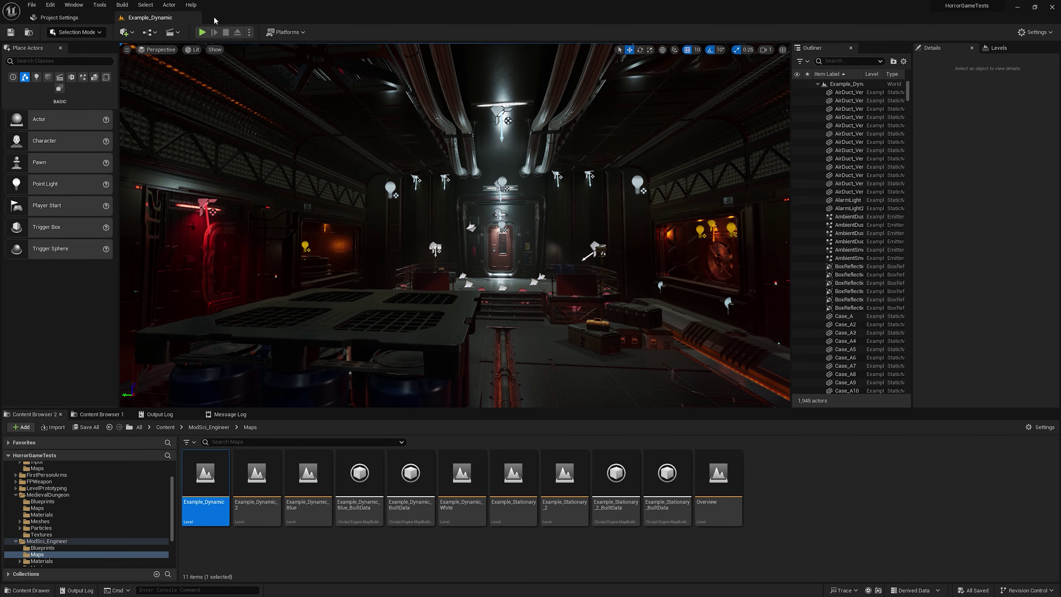
- Walk through the CAUTION doorways and red and blue corridors in play mode, then stop
click(516, 250)
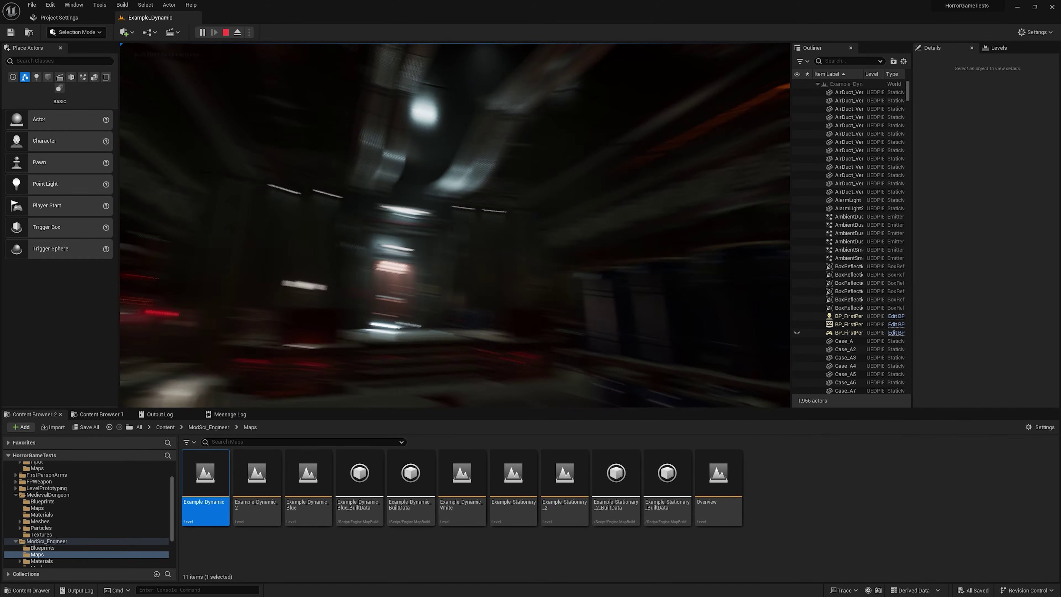
key(w)
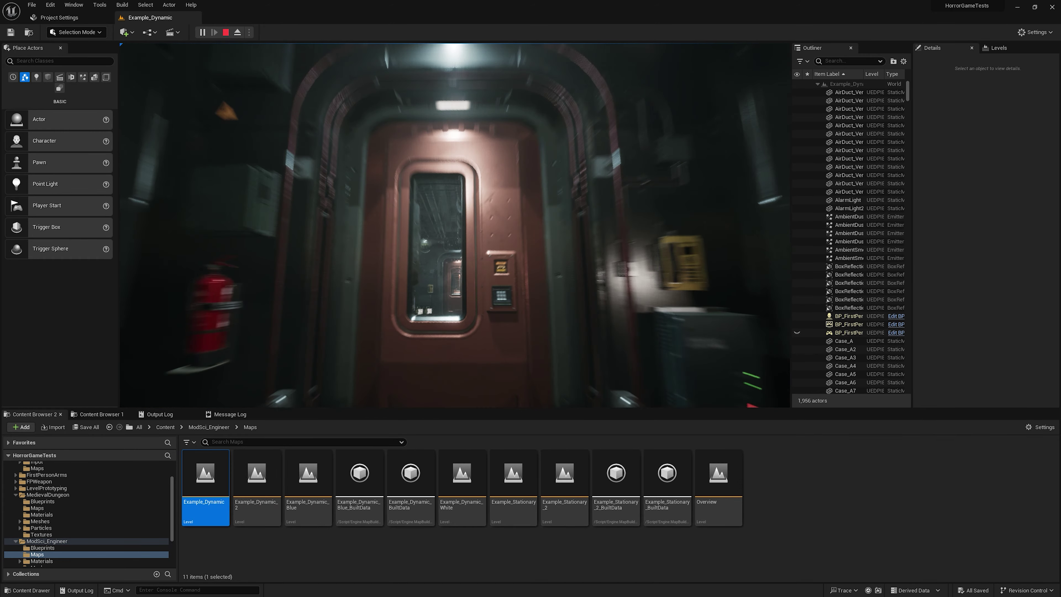
key(w)
key(w)
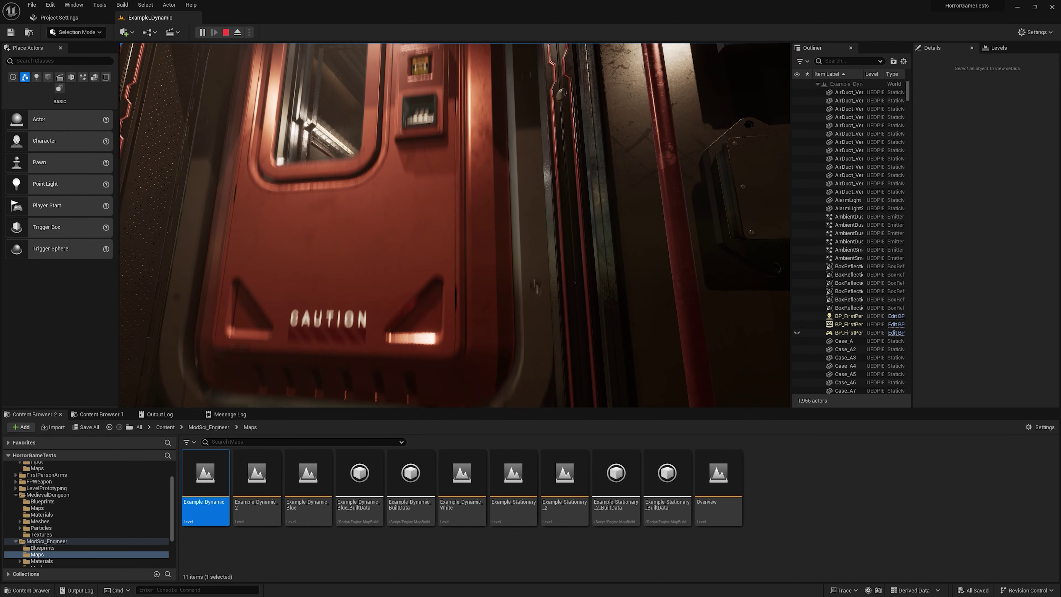
key(w)
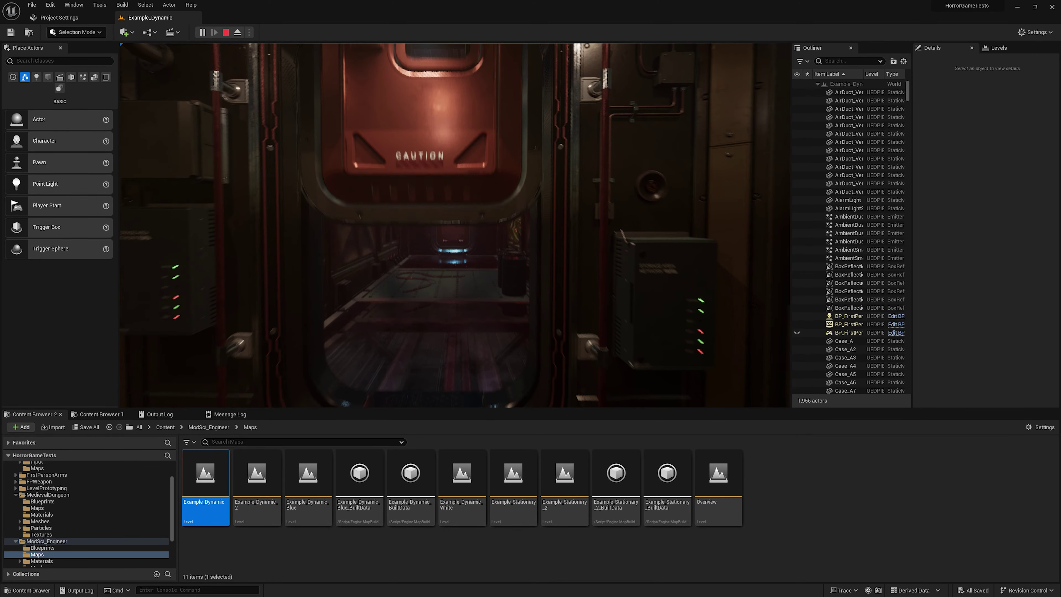
key(w)
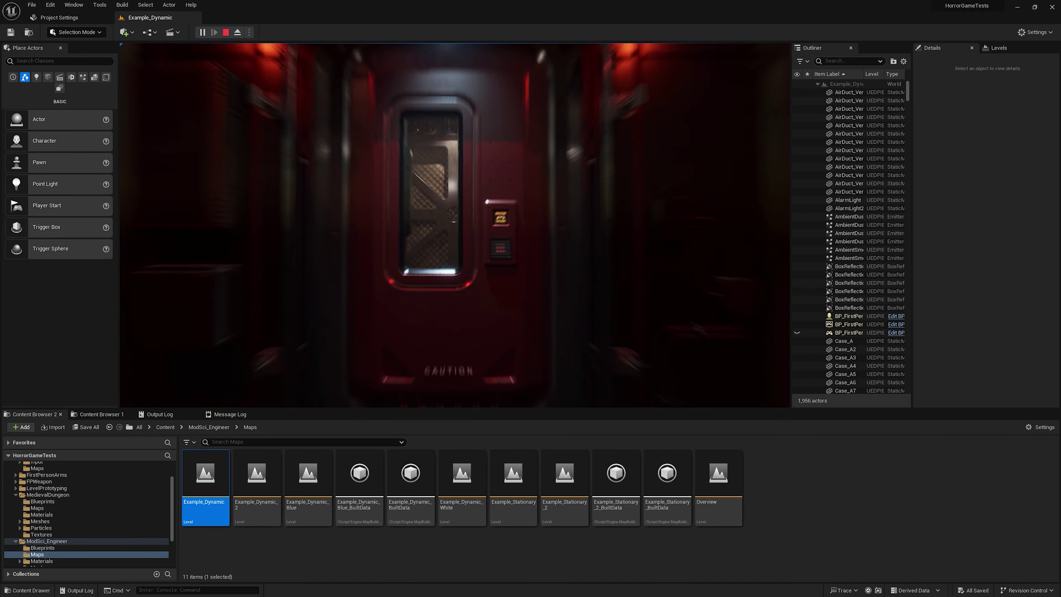
key(w)
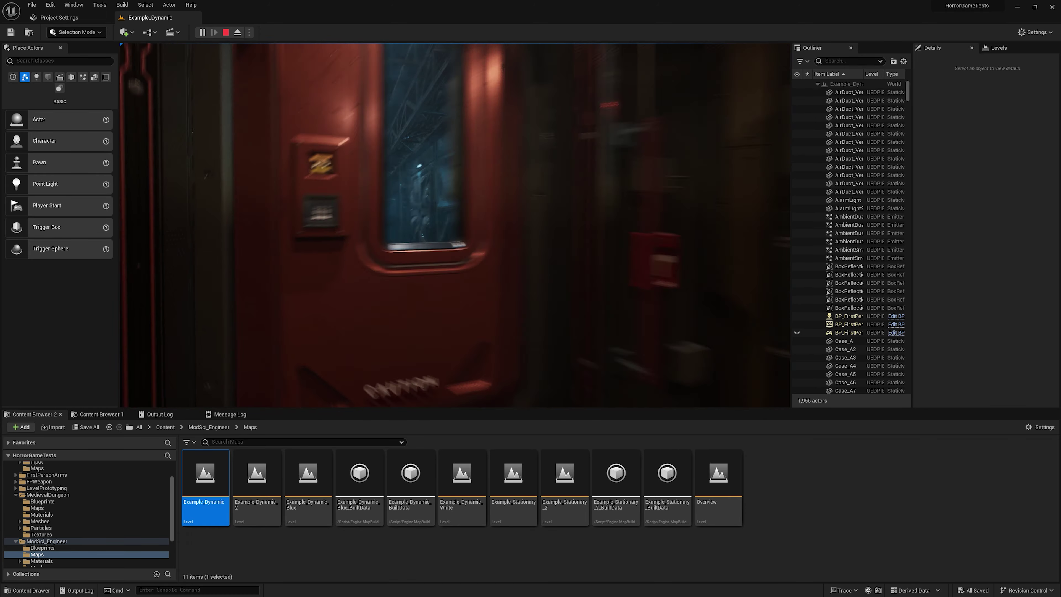
key(w)
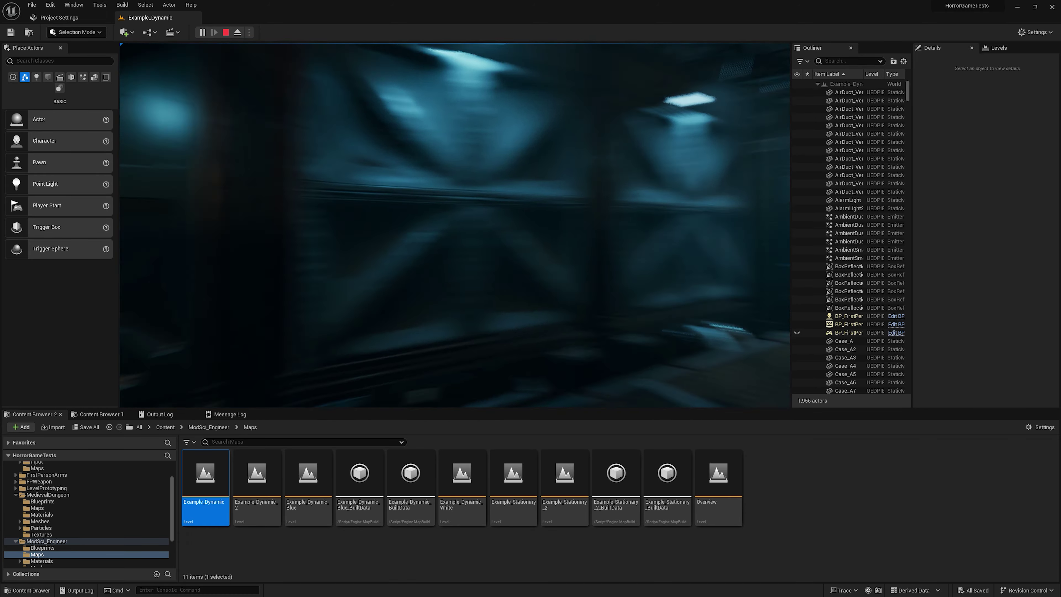
key(w)
key(Escape)
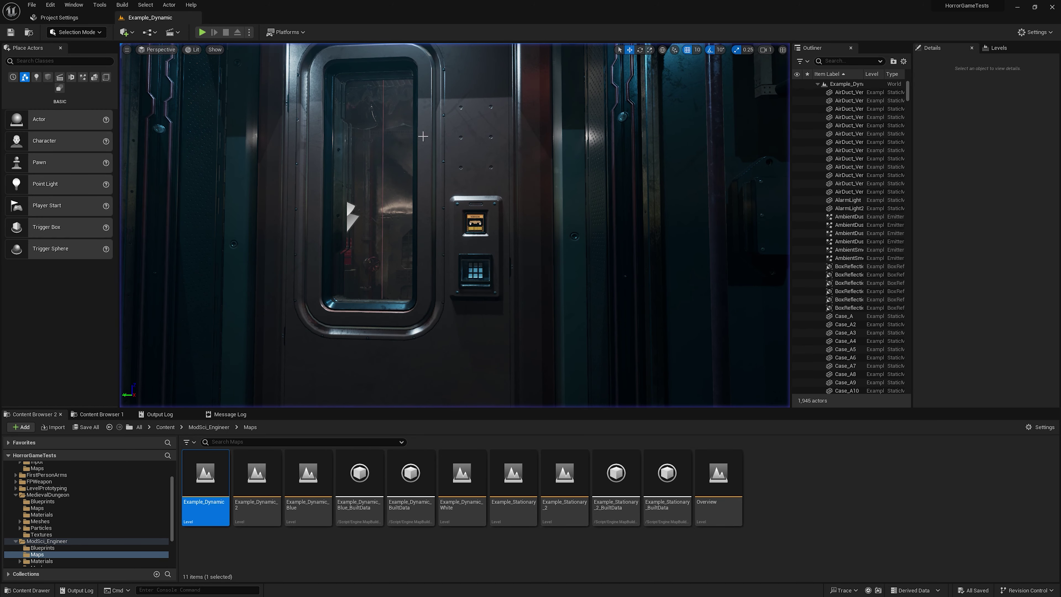
- Open the IndividualTemp level from ModSci_Engineer > ModSci_EngiProps > Maps
scroll(102, 490, down, 2)
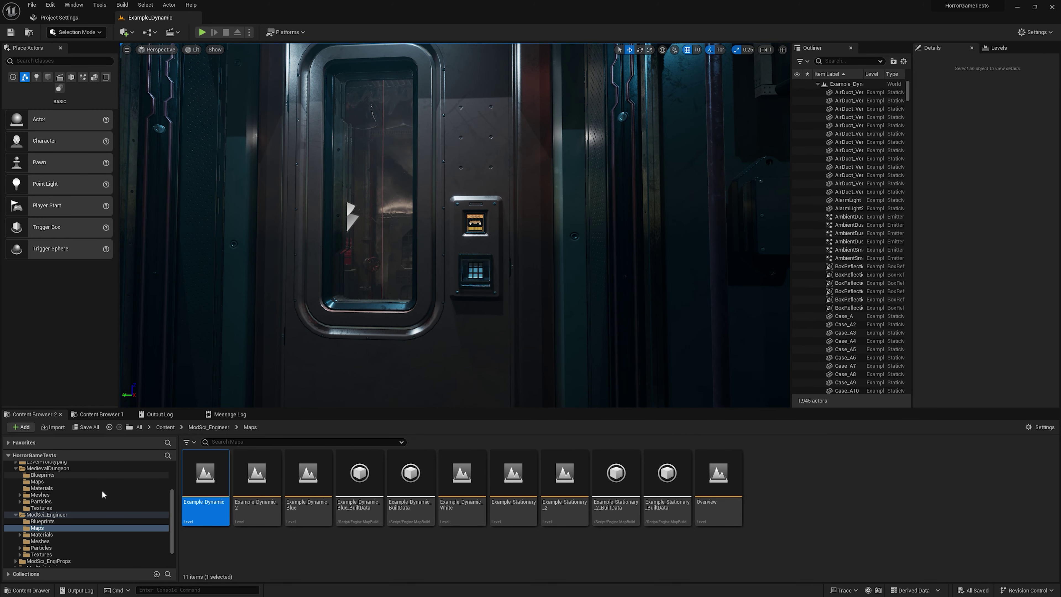
click(15, 514)
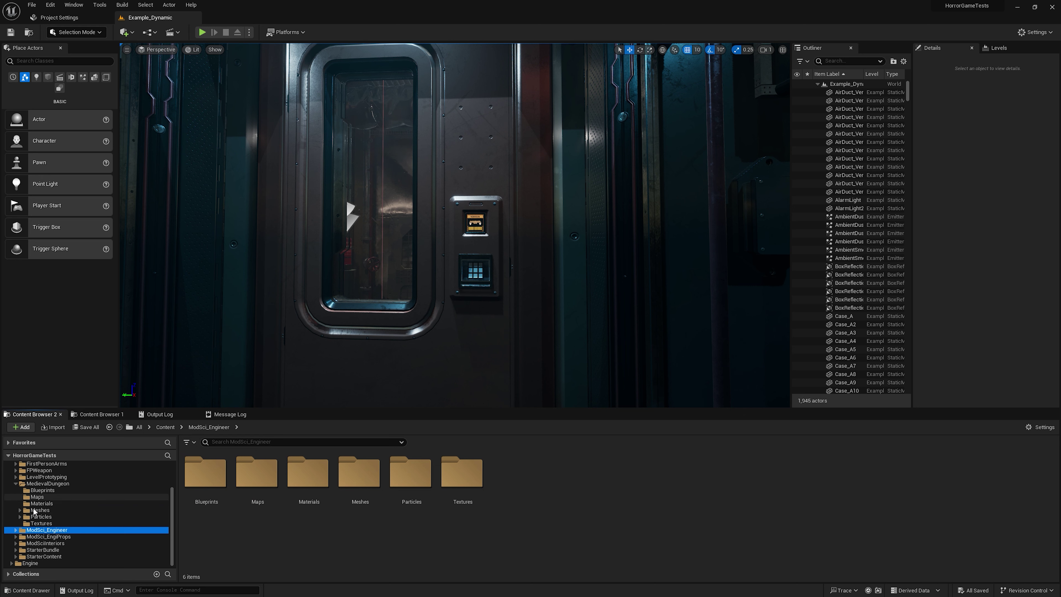
click(16, 537)
scroll(52, 507, down, 2)
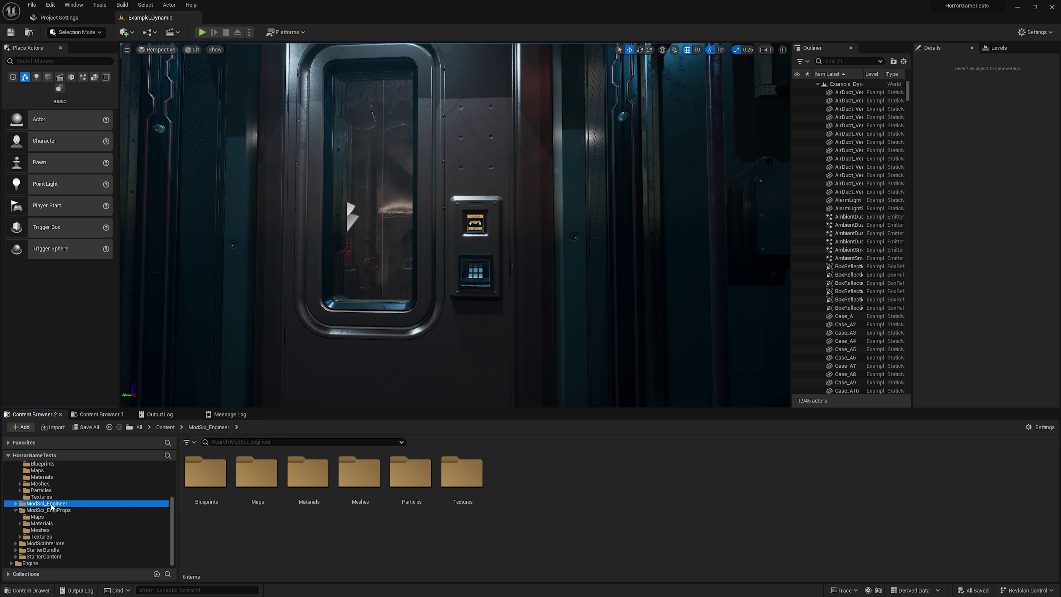
click(47, 510)
click(38, 516)
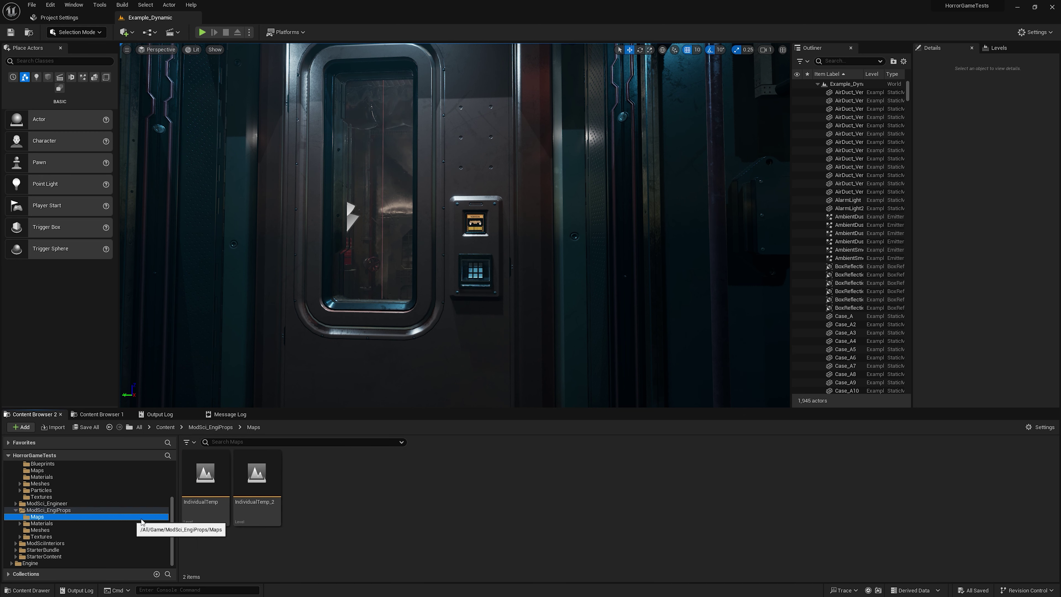
double_click(214, 482)
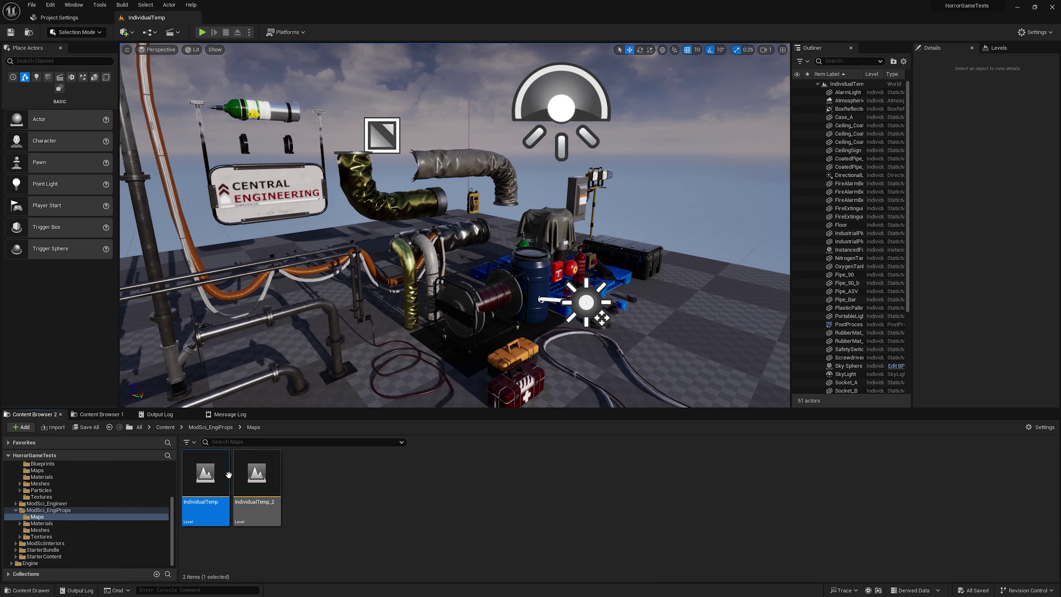
- Open the Example_2_Dynamic level from ModSciInteriors > Maps
click(16, 544)
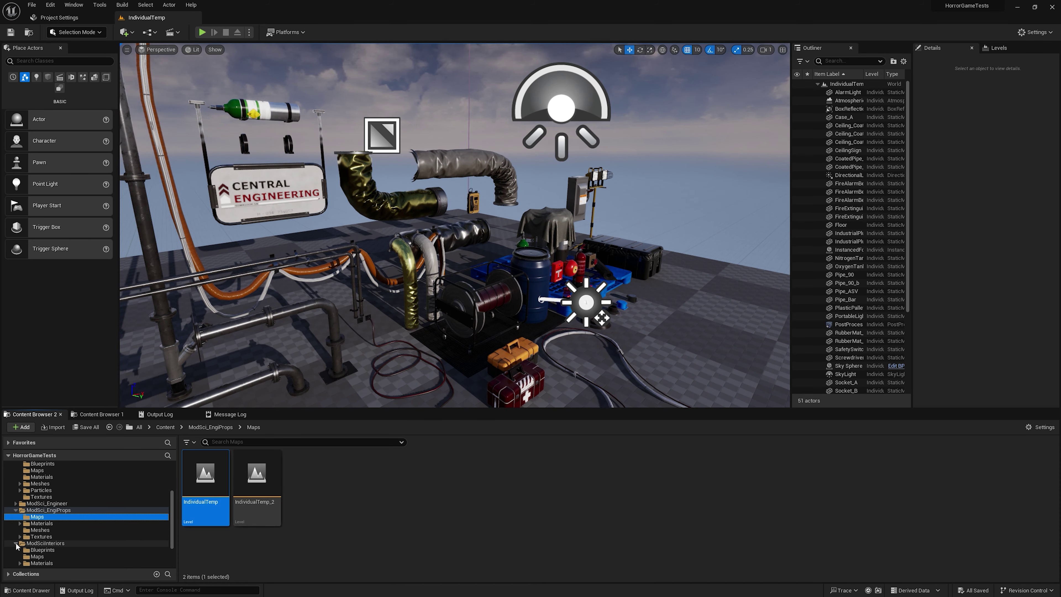
click(37, 556)
double_click(194, 485)
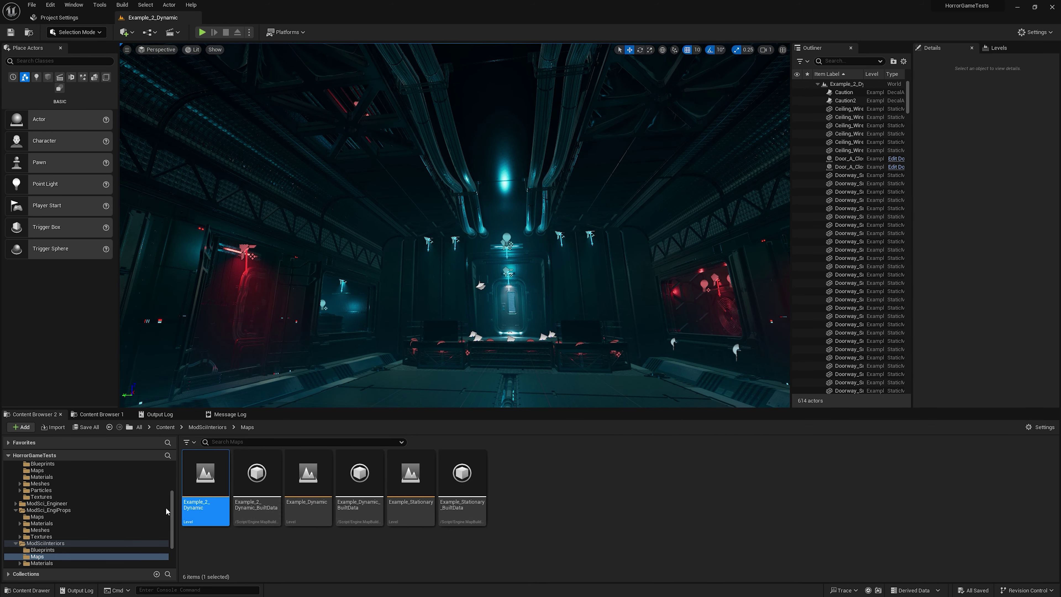
- Tidy the Content Browser folders and list the StarterBundle CollectionMaps levels
scroll(48, 526, down, 3)
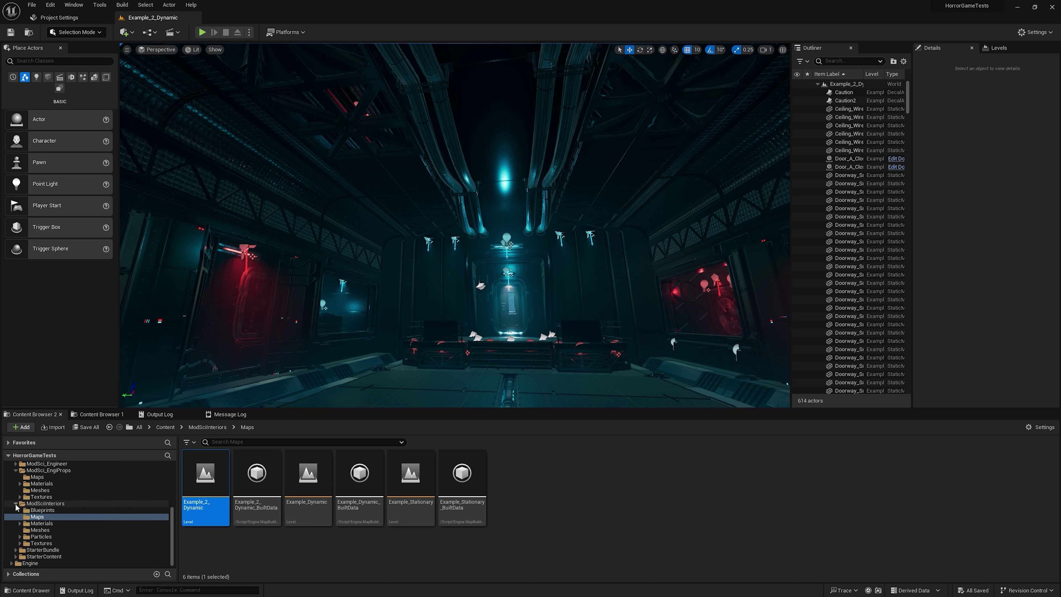
click(16, 504)
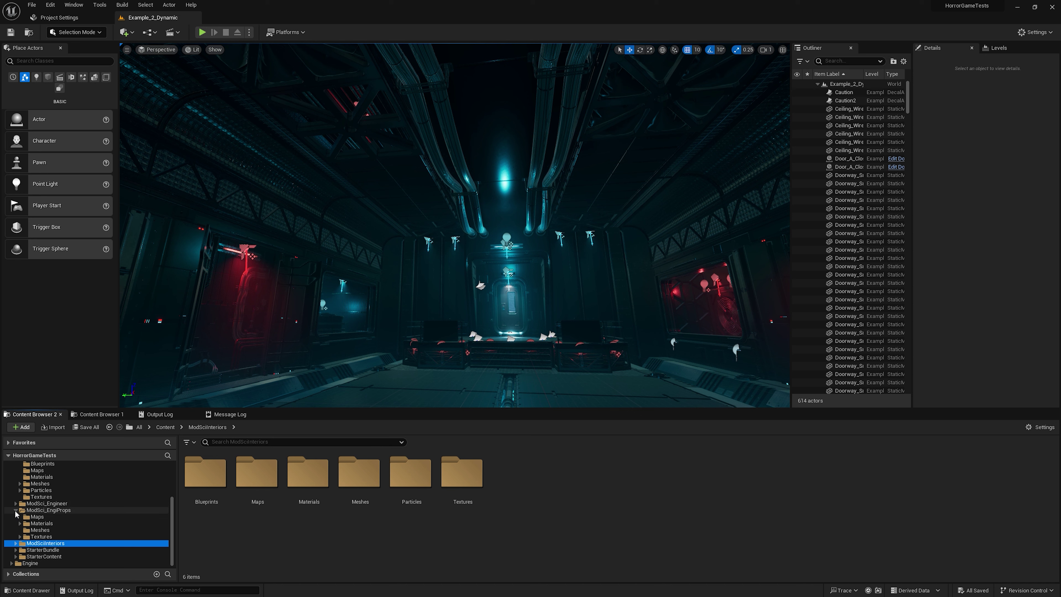
scroll(19, 503, up, 3)
click(16, 498)
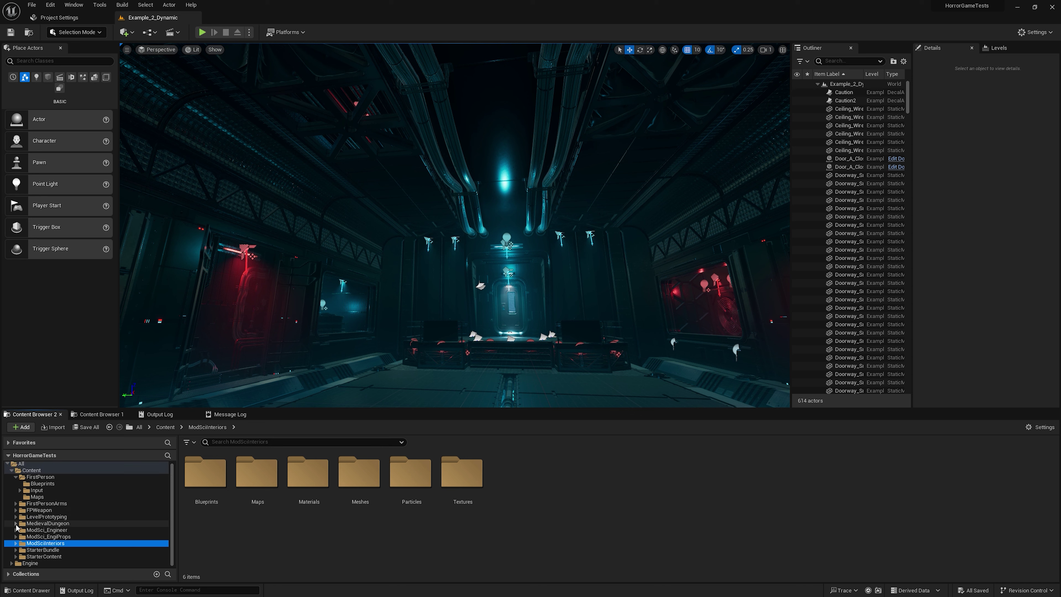
click(16, 517)
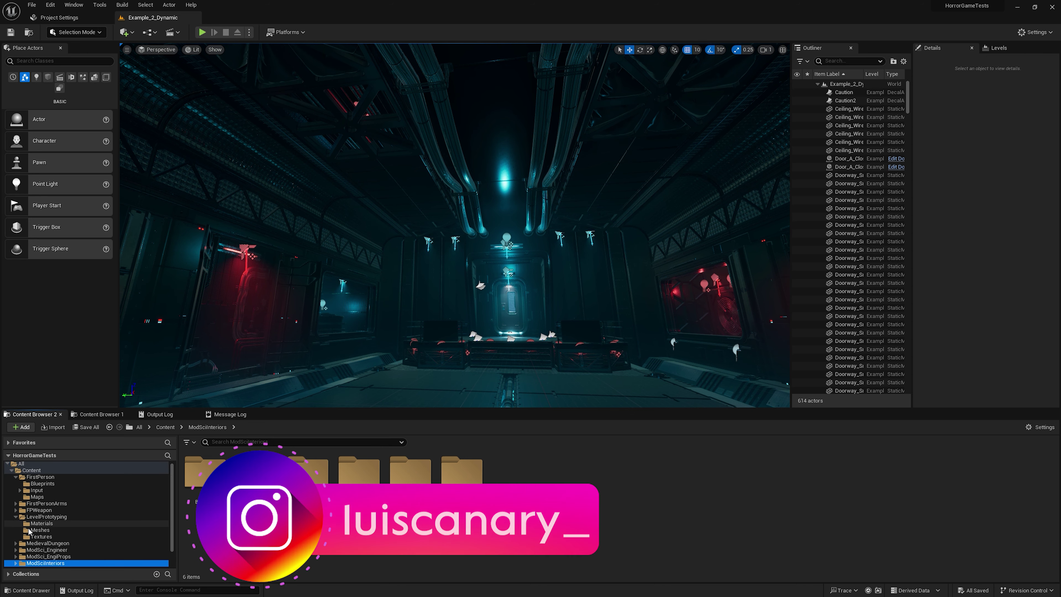
click(17, 517)
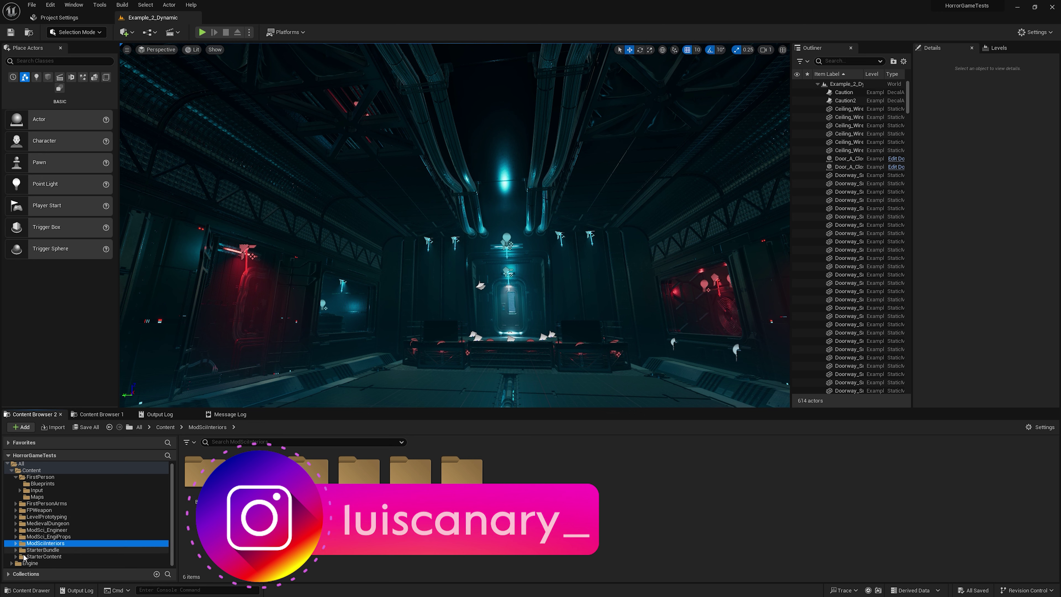
click(16, 551)
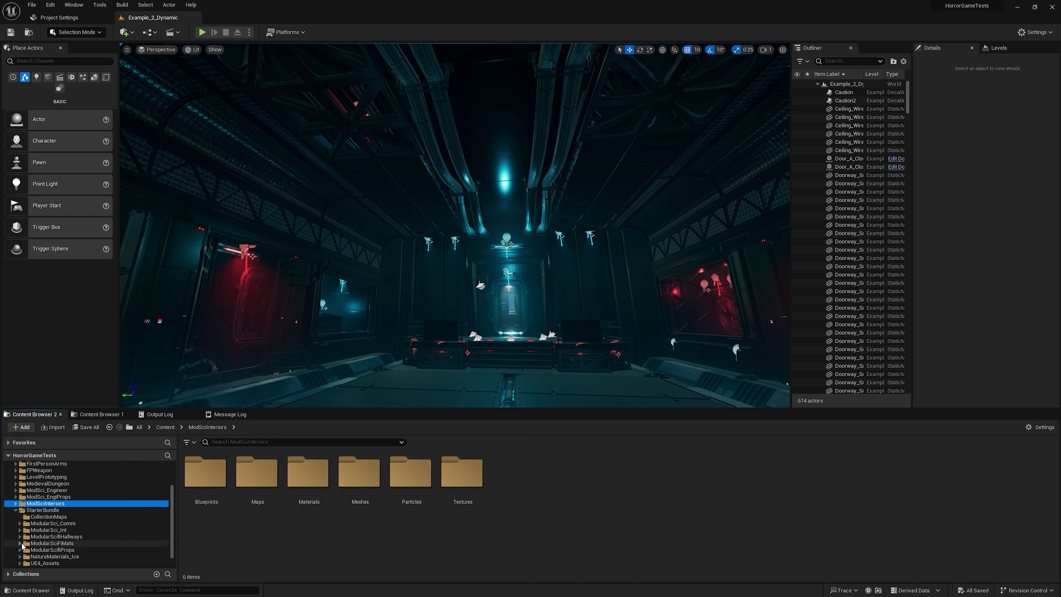
click(46, 517)
- Open Map1, enlarge the level view, fly through the doorway, then minimize the editor
double_click(205, 475)
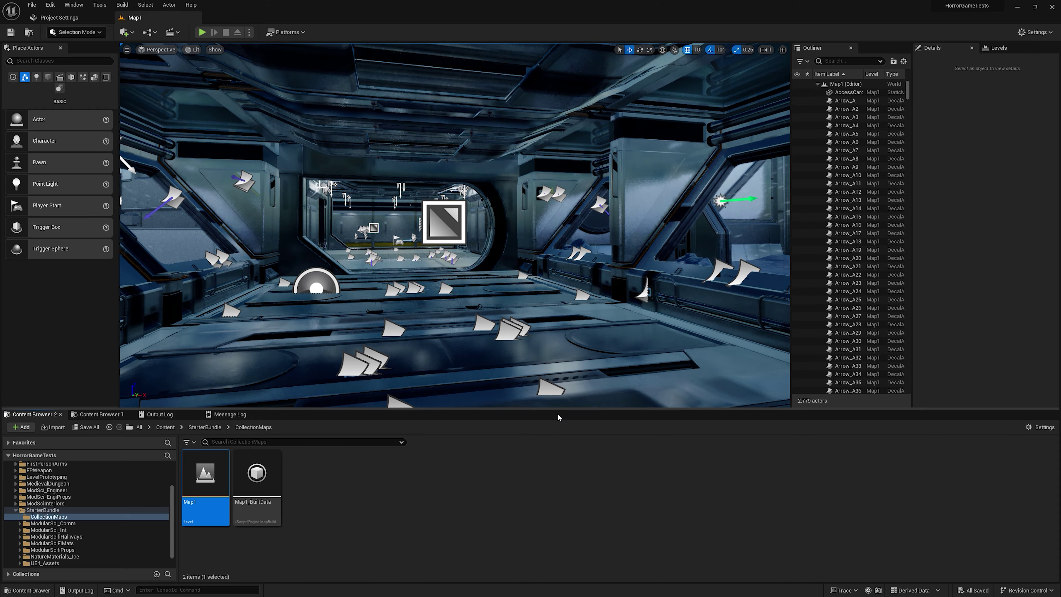
drag(558, 411, 558, 465)
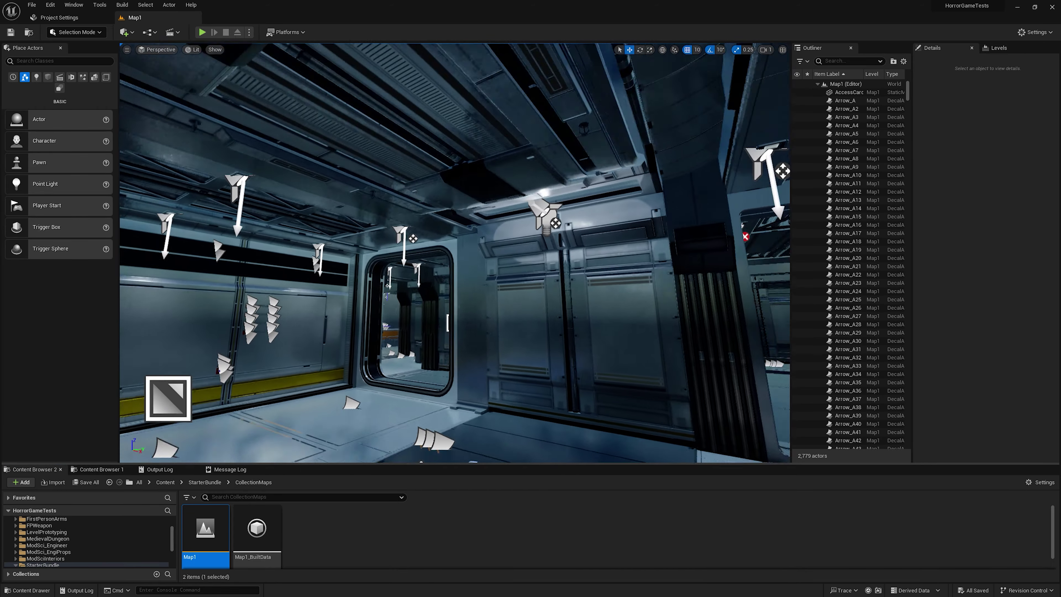
mouse_move(455, 253)
right_down()
mouse_move(418, 226)
mouse_move(376, 250)
mouse_move(460, 251)
right_up()
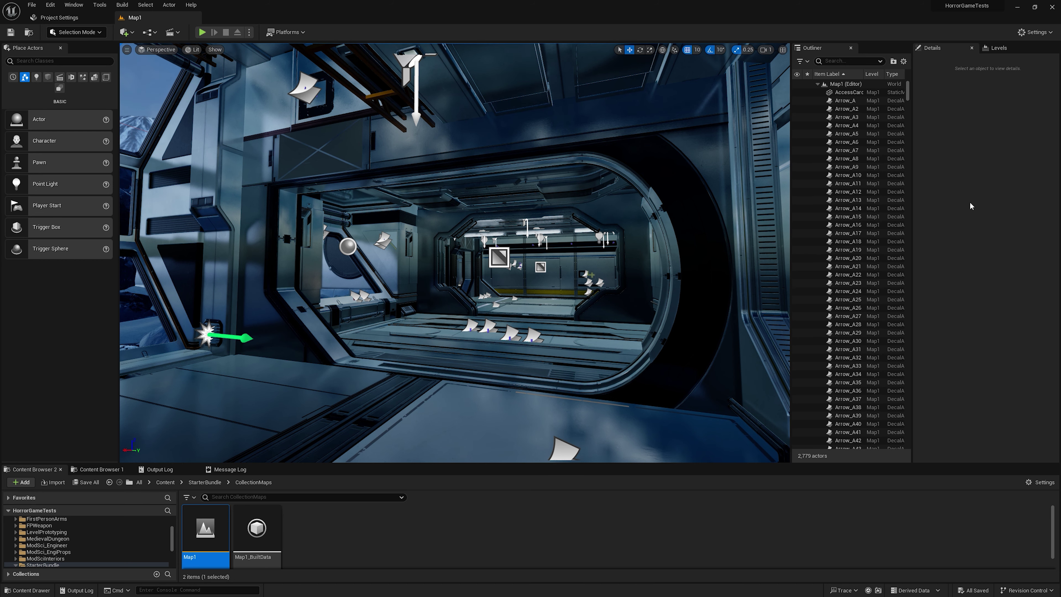
click(1016, 8)
- Minimize the browser and start the Epic Games Launcher from its desktop shortcut
click(1016, 7)
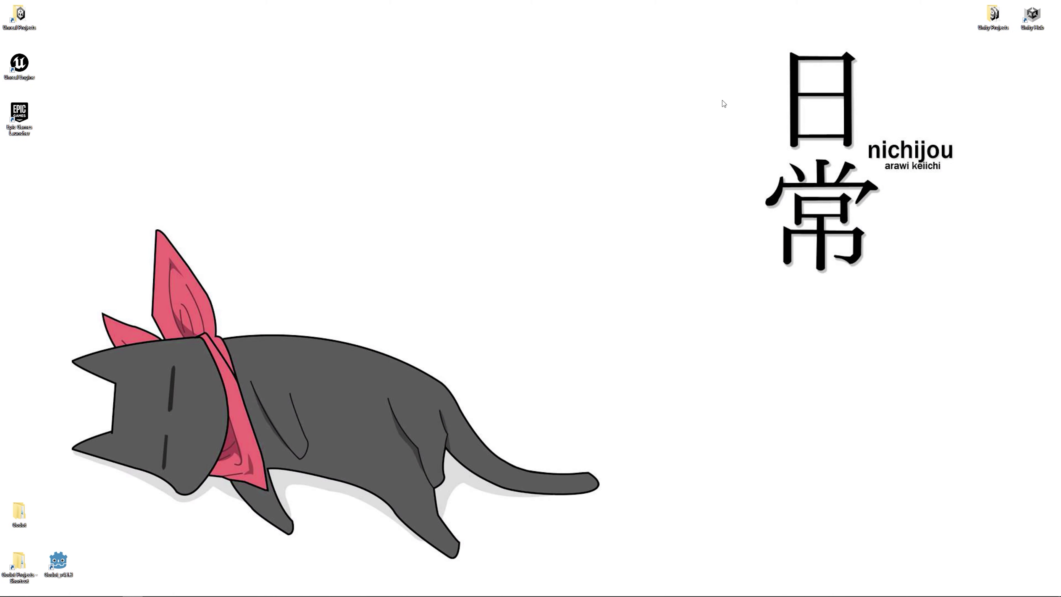
double_click(29, 118)
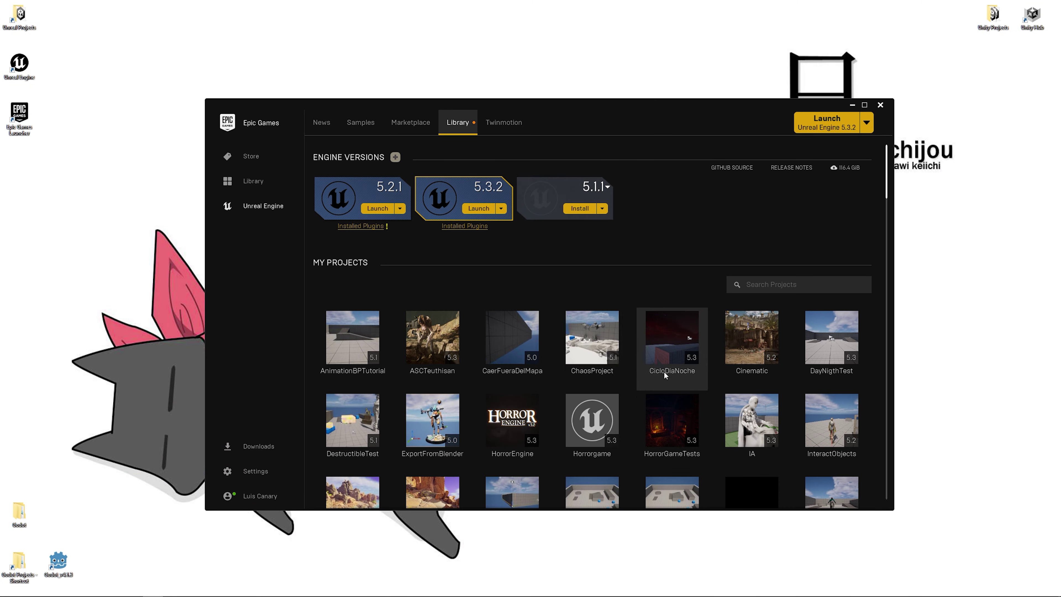
scroll(665, 375, down, 1)
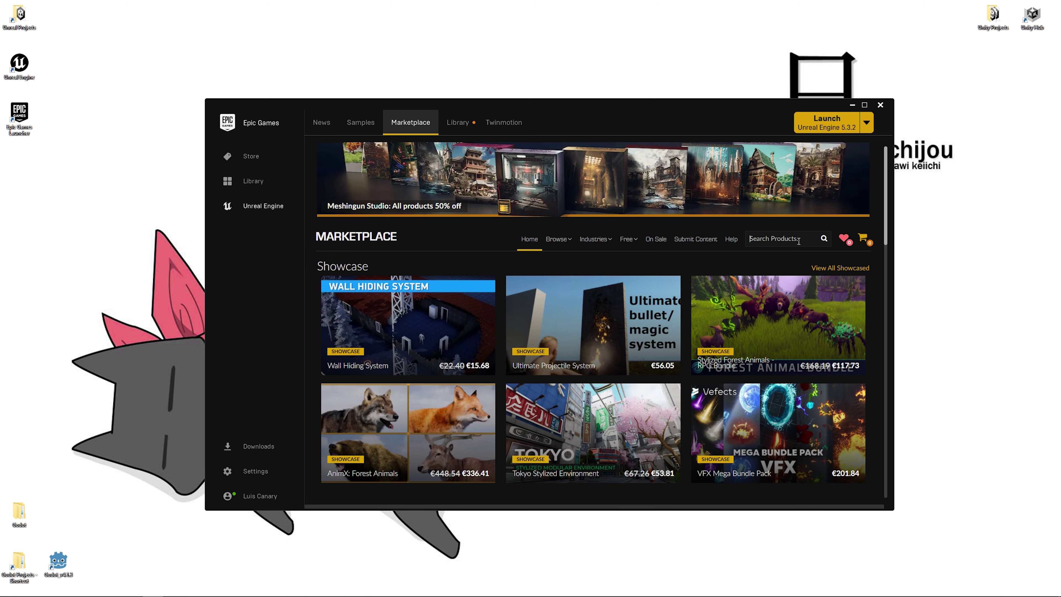
- Search the Marketplace for 'medieval du' and open the Medieval Dungeon pack's detail page
text(medieval)
text( dungeon)
key(Return)
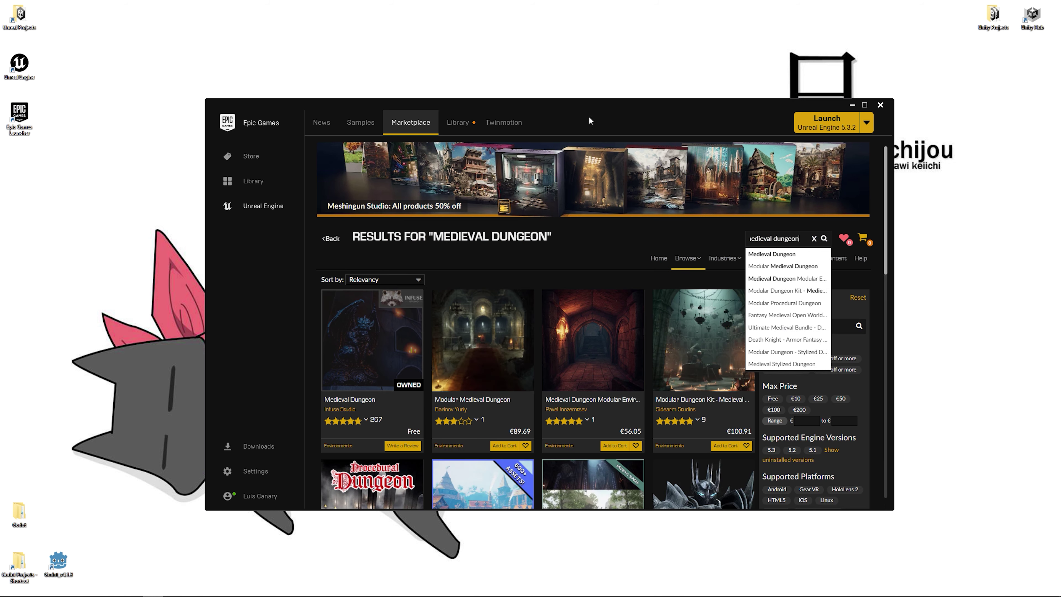
drag(583, 104, 583, 64)
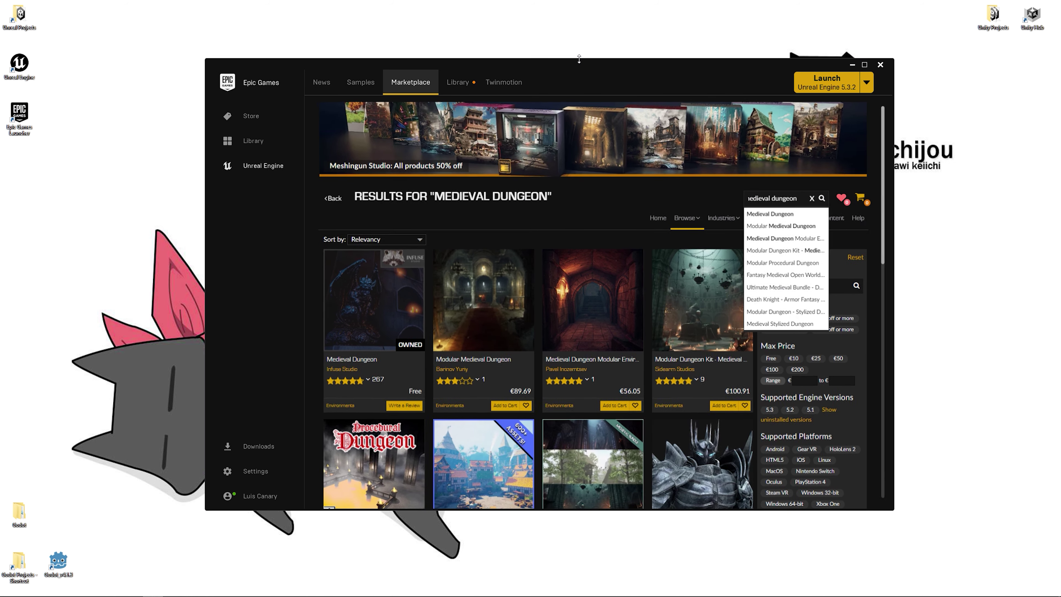
click(373, 319)
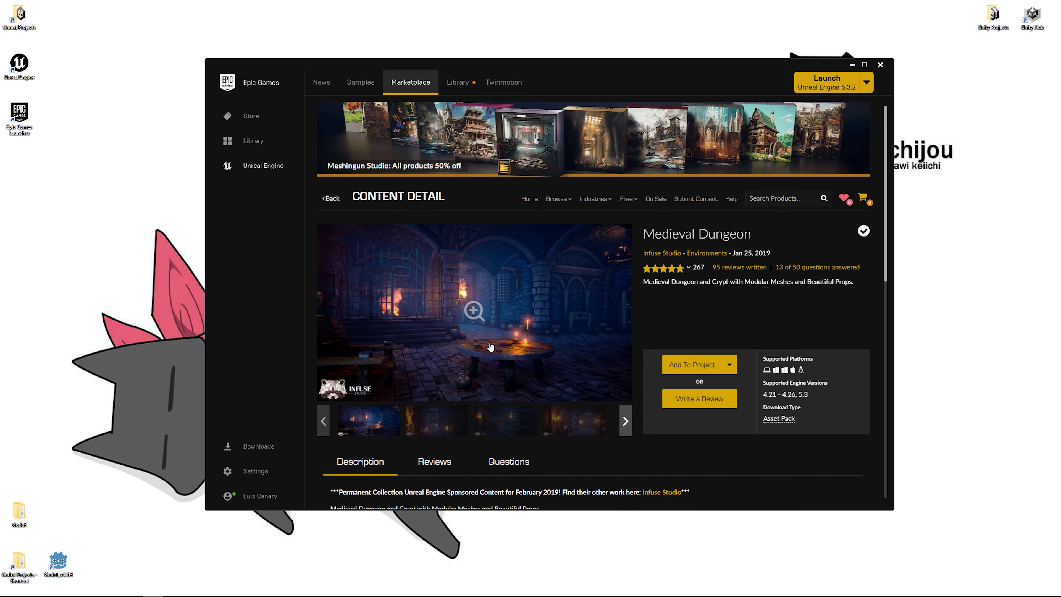
- Try the Add To Project options with Horrorgame as the target, then cancel
click(728, 366)
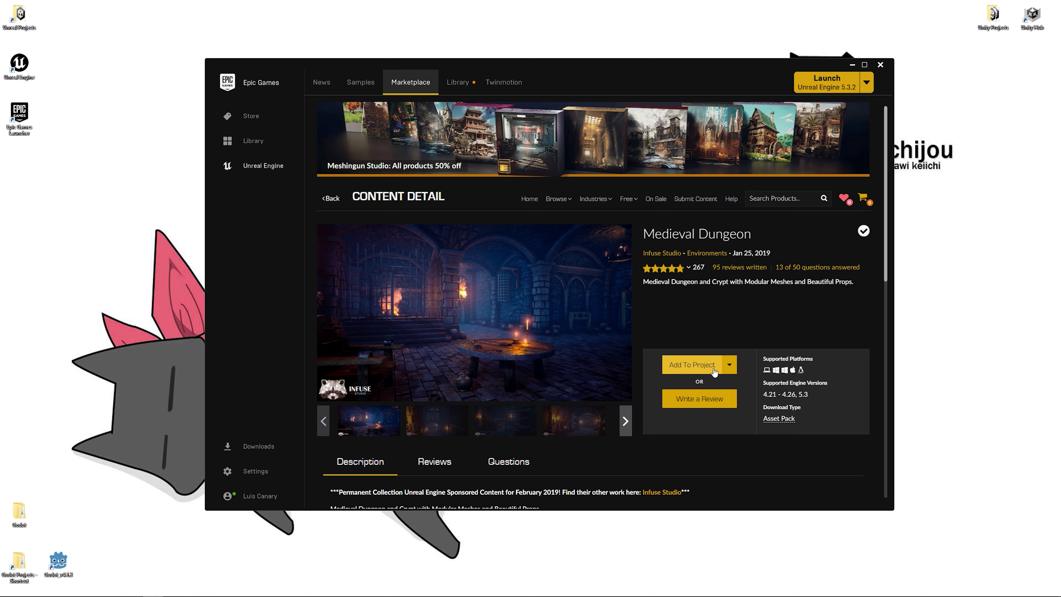
click(692, 369)
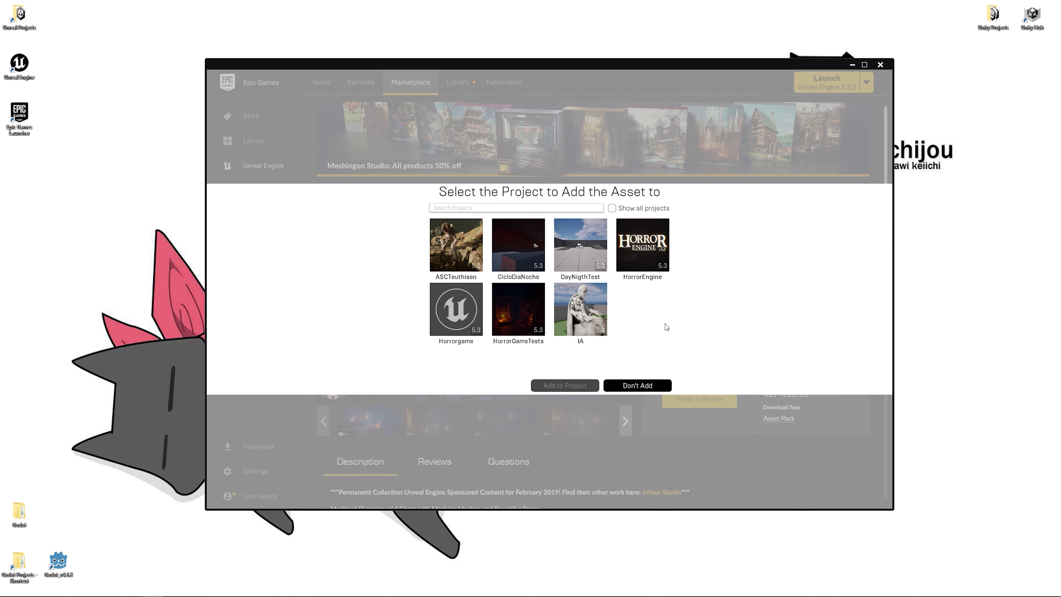
click(479, 328)
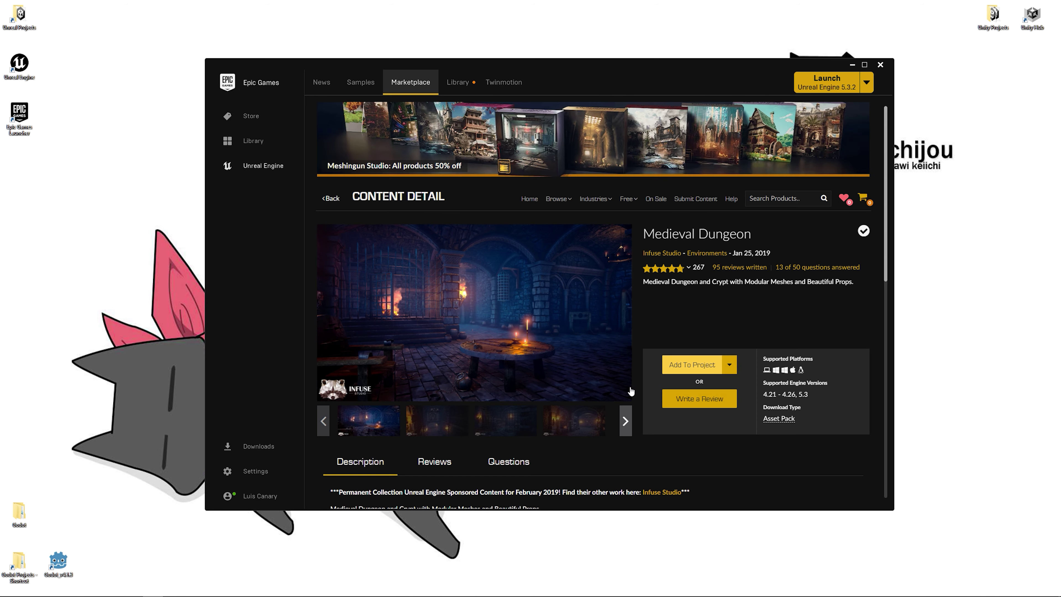
click(630, 391)
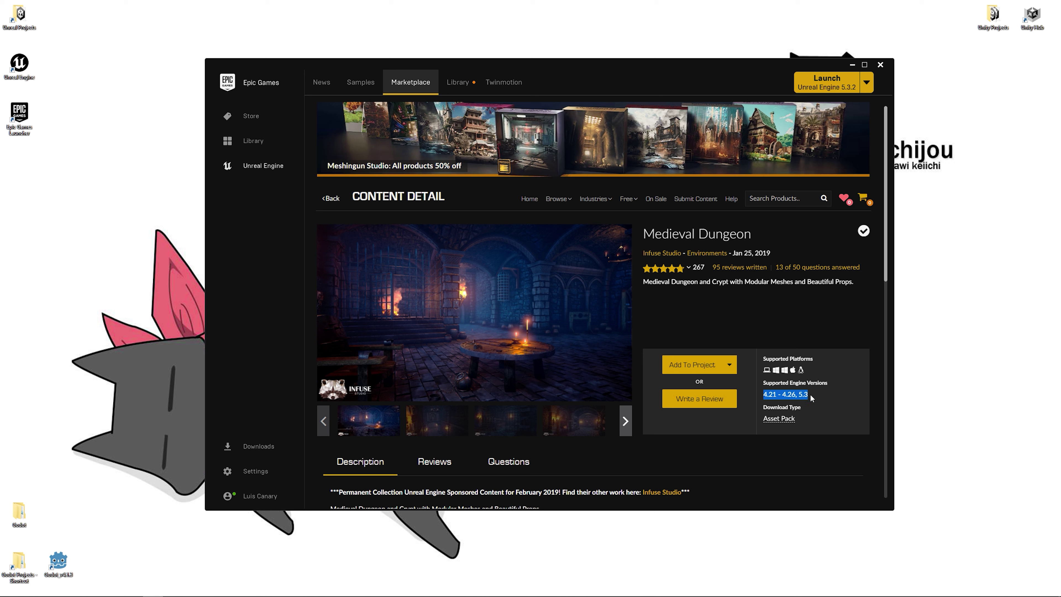
click(779, 394)
- Add the Medieval Dungeon pack to Horrorgame and show the Library's My Projects list
click(694, 367)
click(455, 309)
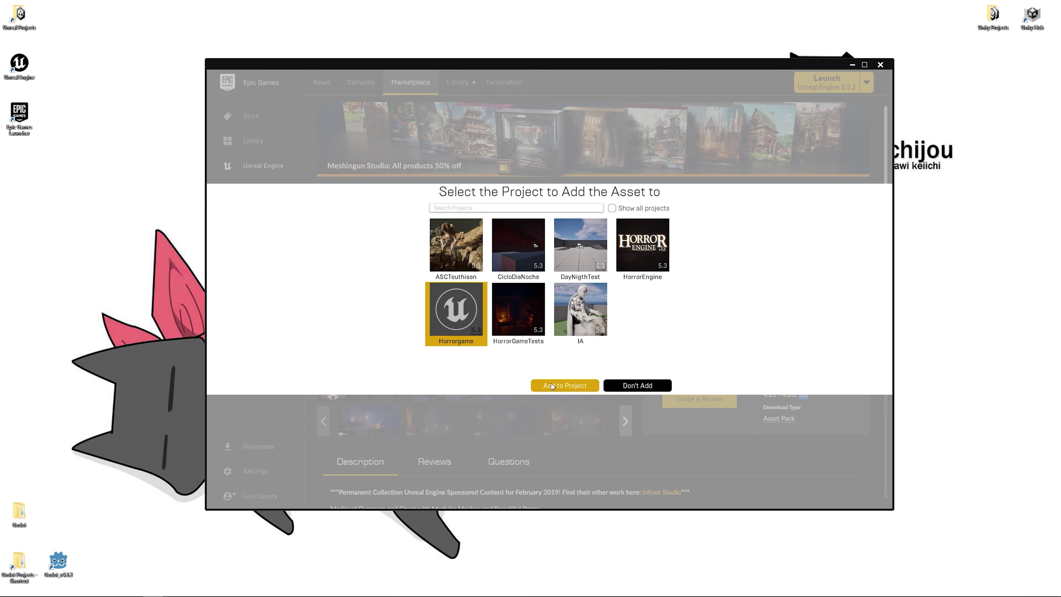
click(547, 385)
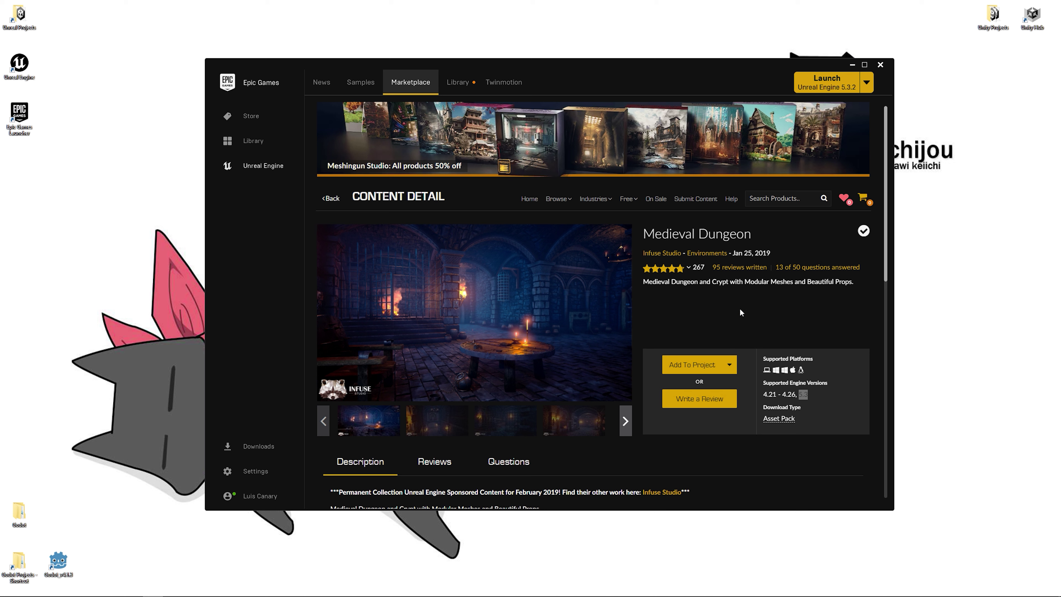
click(458, 82)
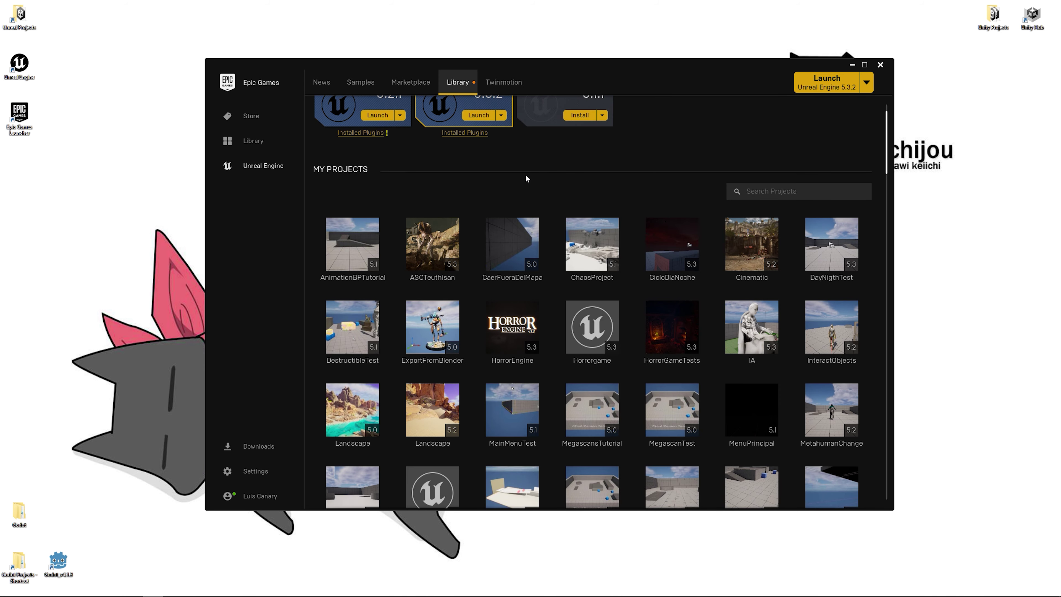
- Launch Horrorgame from My Projects and close the HorrorGameTests editor
double_click(597, 330)
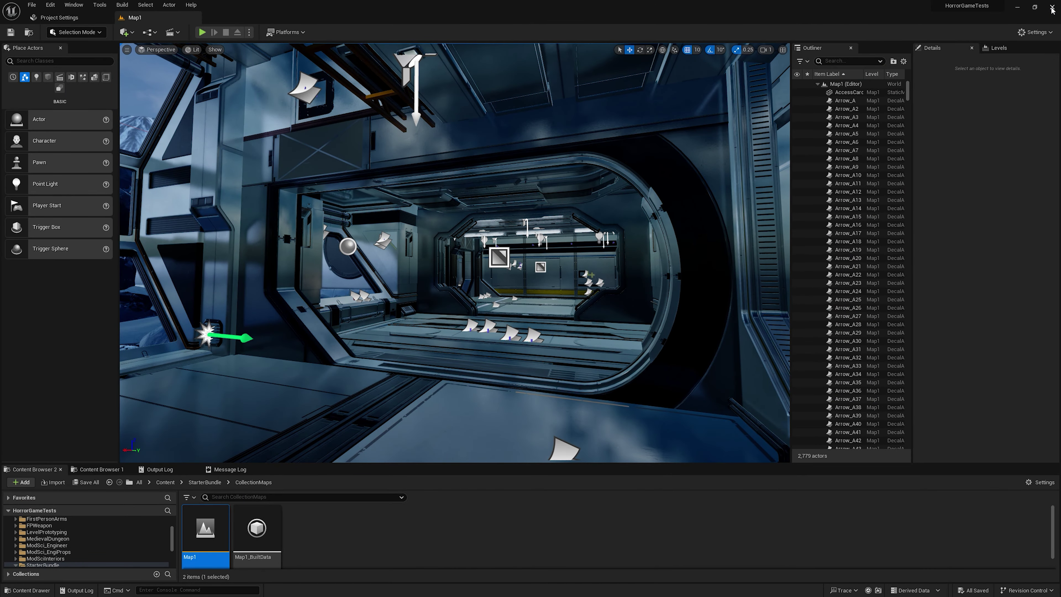
click(1052, 8)
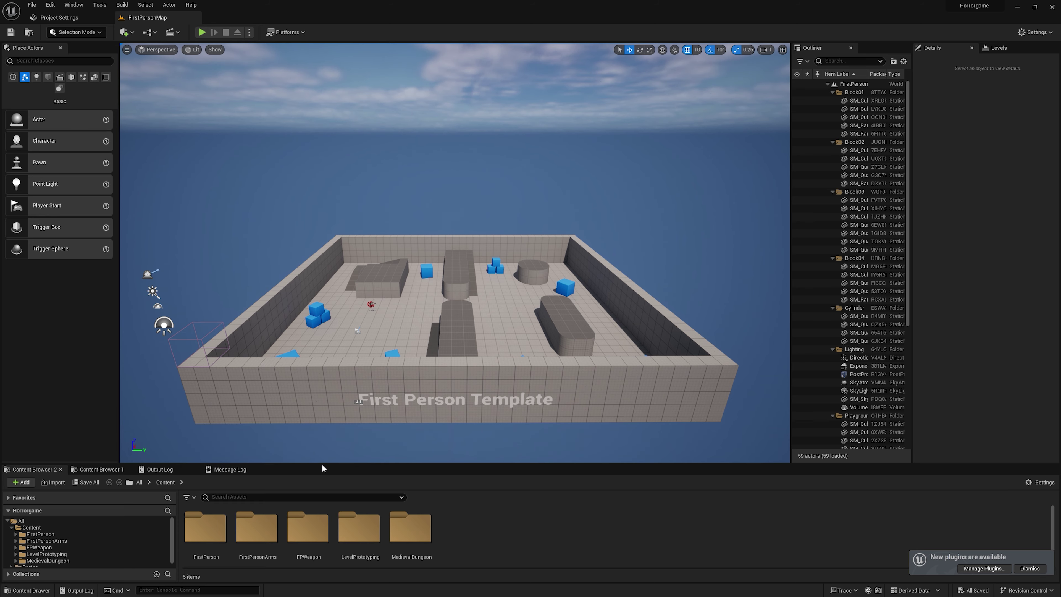
- Open the Demonstration level from MedievalDungeon > Maps and enlarge the level view
drag(323, 465, 322, 409)
scroll(428, 233, up, 3)
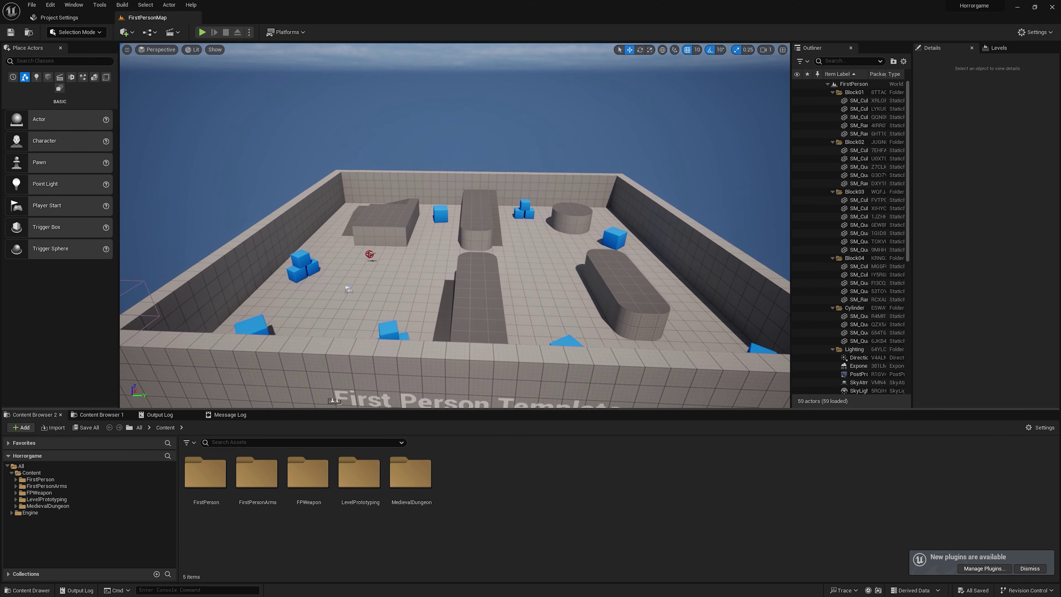
right_drag(428, 233, 376, 236)
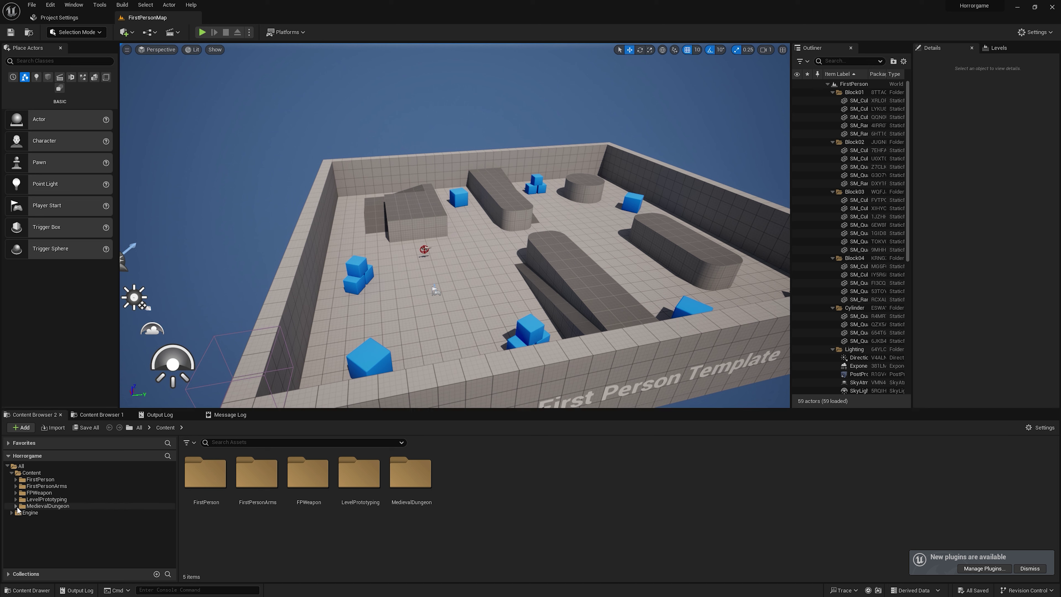
click(16, 507)
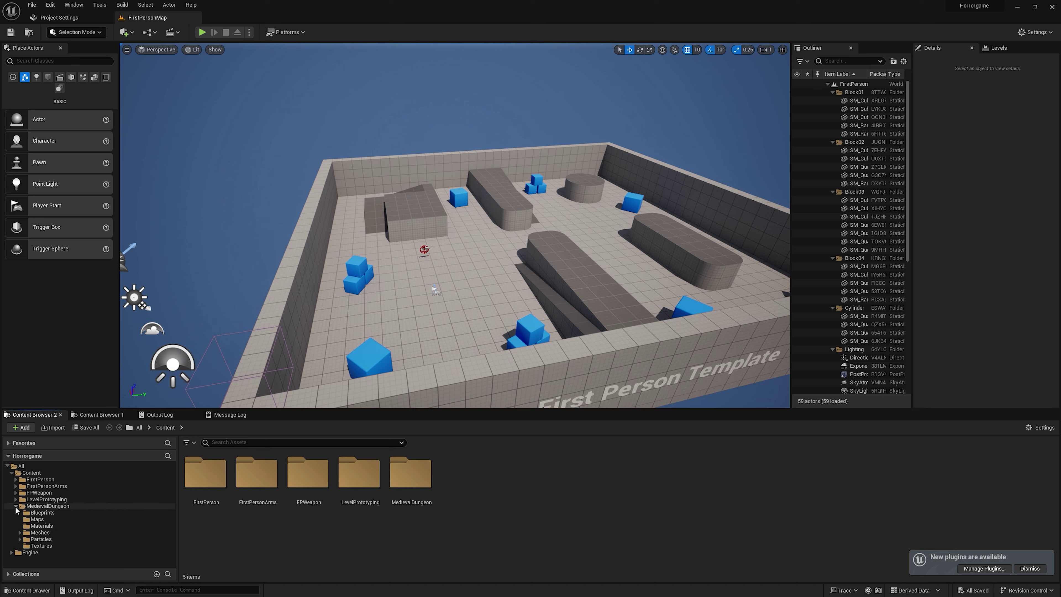
click(42, 520)
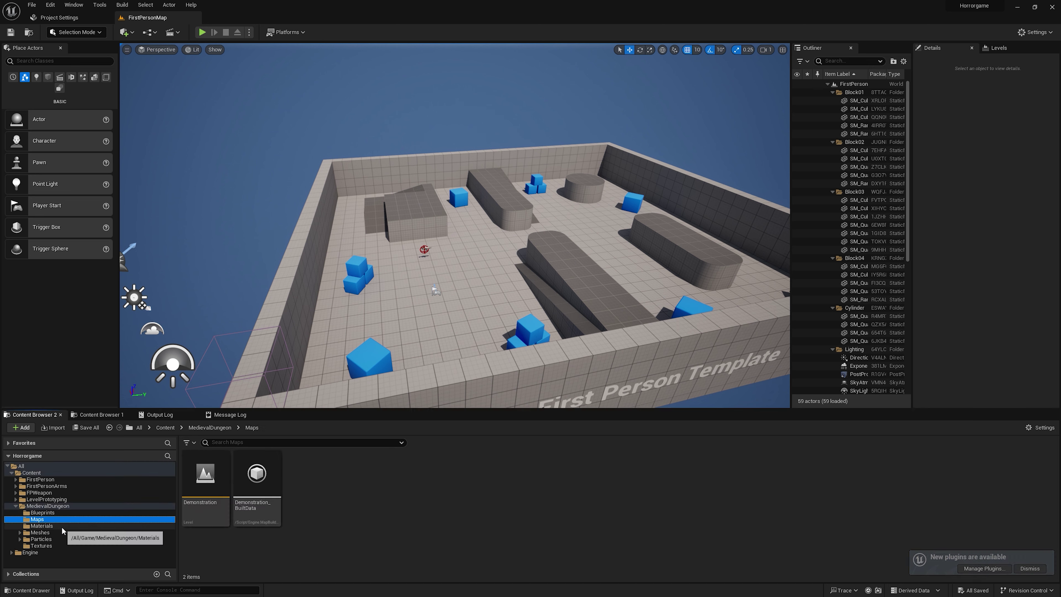
click(205, 479)
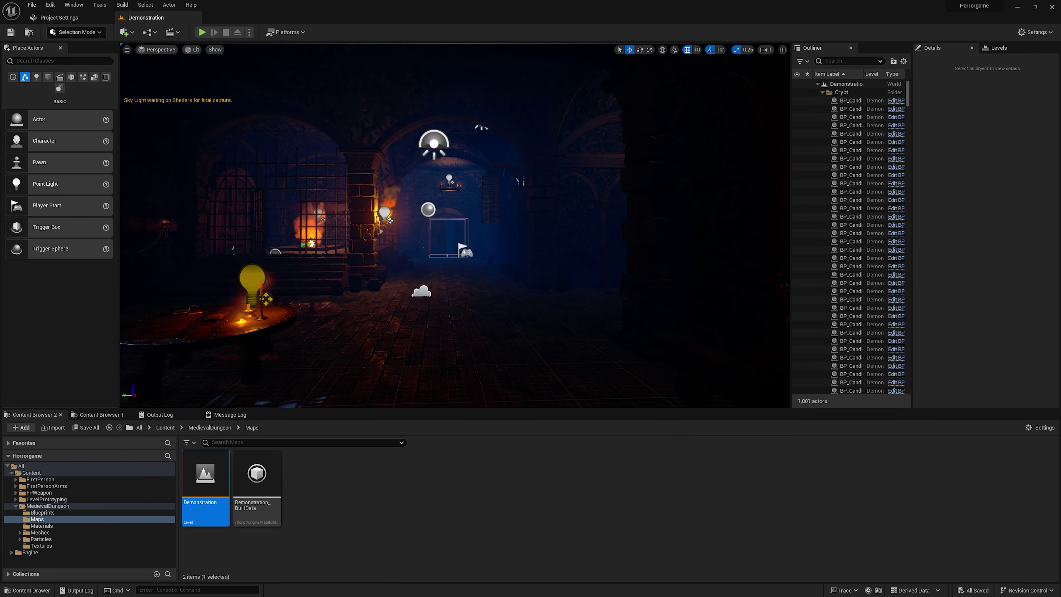
right_drag(538, 309, 538, 309)
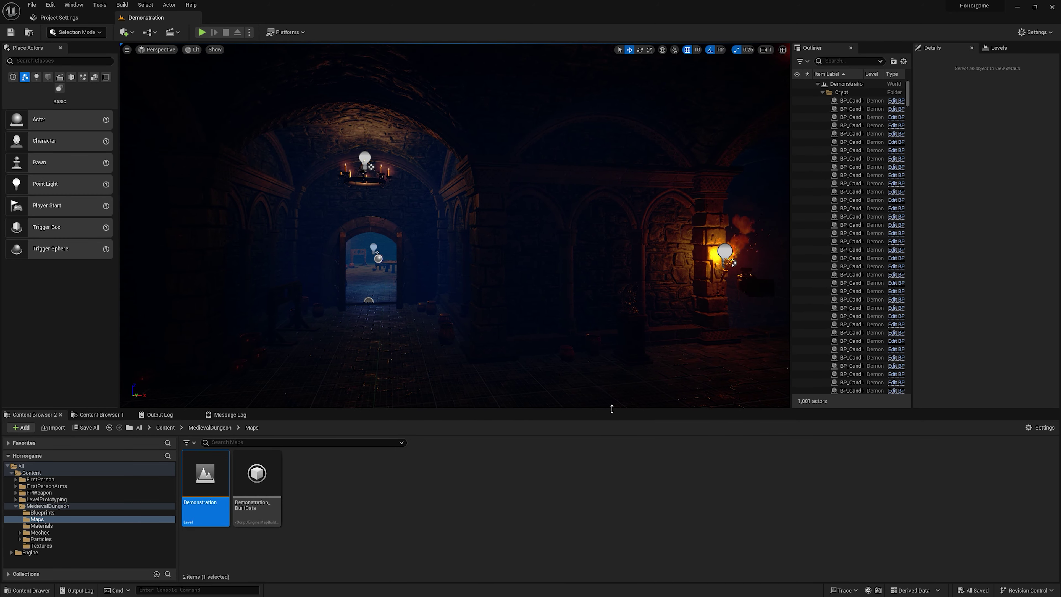
drag(610, 411, 620, 451)
- Play and stop the level, then look around the dungeon floor and archway
click(202, 32)
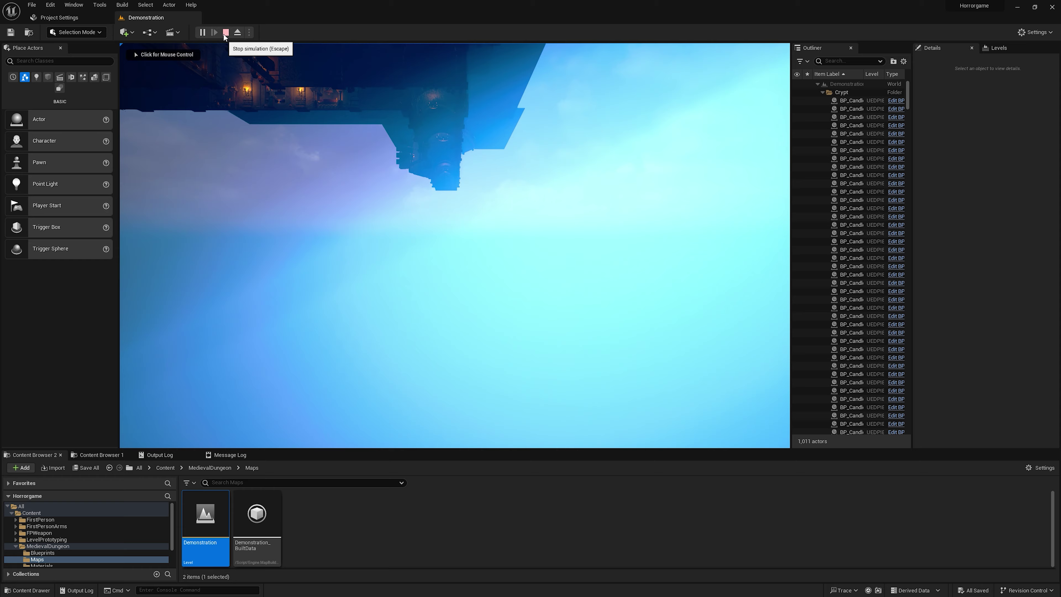
click(225, 34)
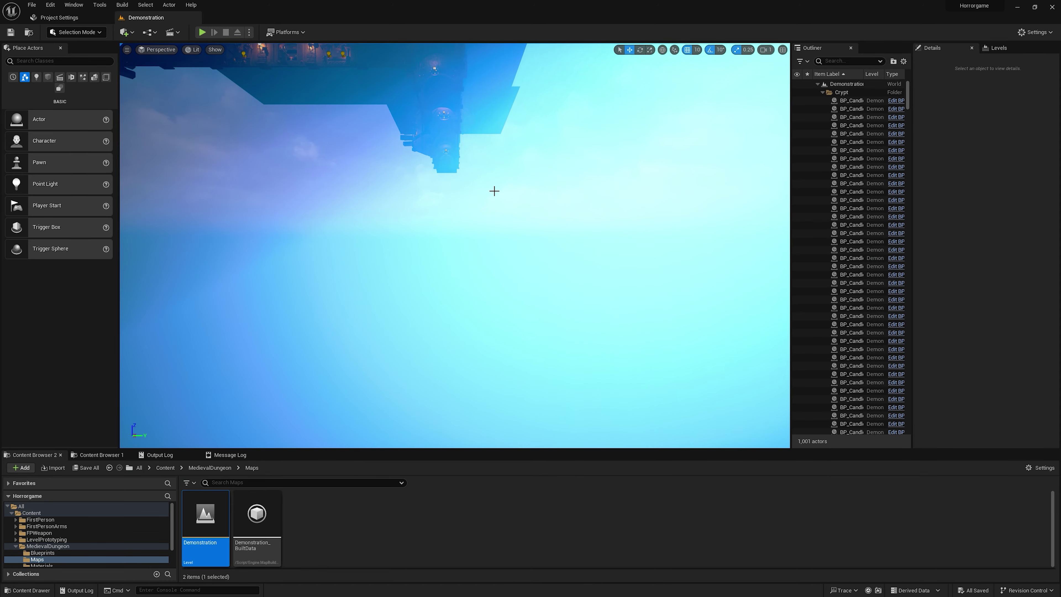
mouse_move(494, 191)
right_down()
mouse_move(497, 293)
mouse_move(498, 188)
right_up()
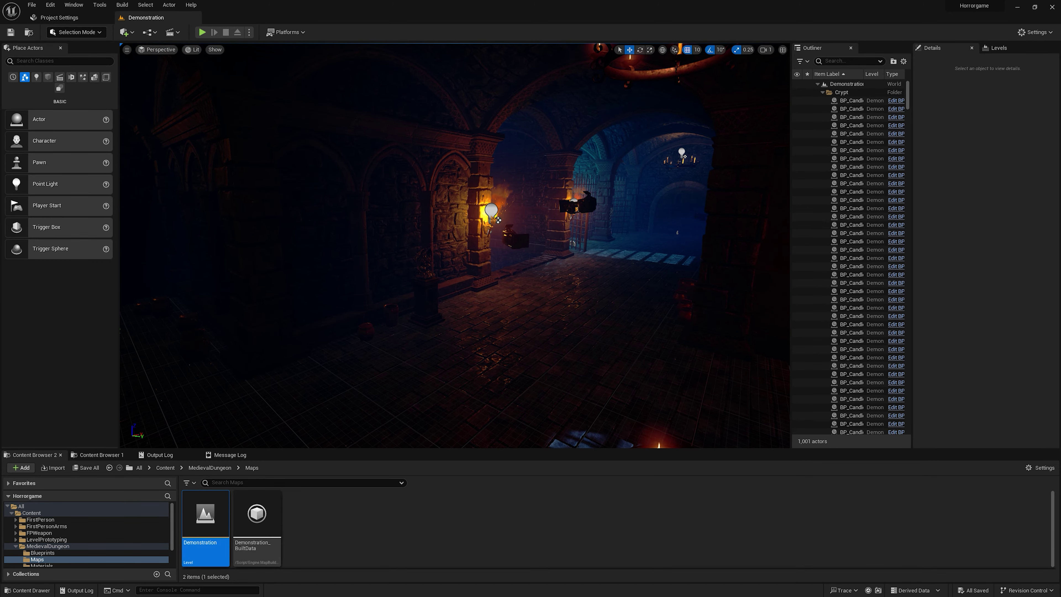
click(536, 287)
mouse_move(536, 287)
right_down()
mouse_move(481, 289)
mouse_move(418, 271)
mouse_move(443, 259)
right_up()
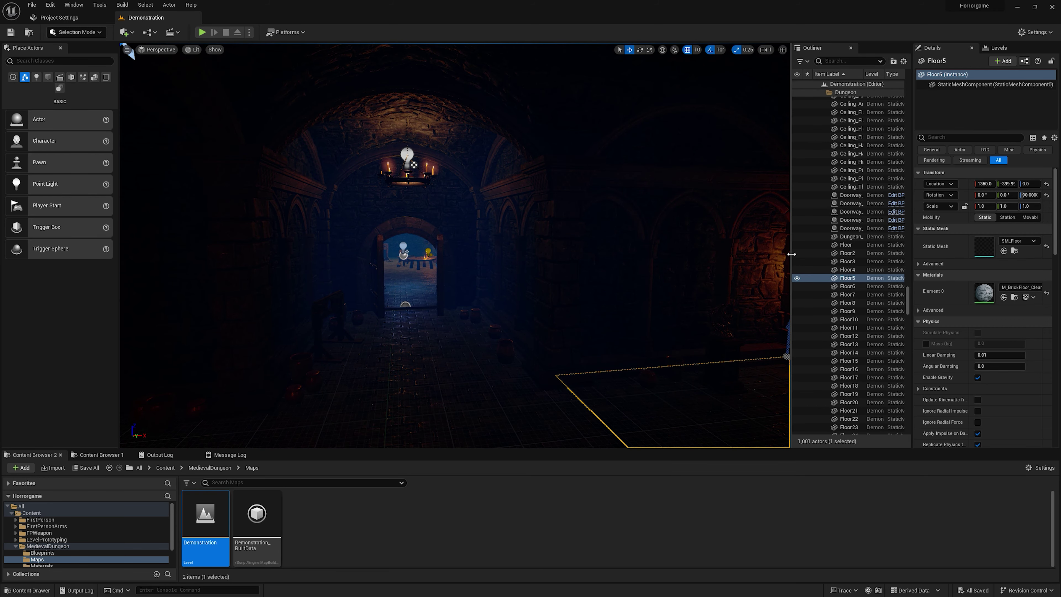
- Select and frame the Floor6 tile, then browse to its SM_Floor mesh in the Content Browser
drag(791, 254, 770, 254)
click(450, 336)
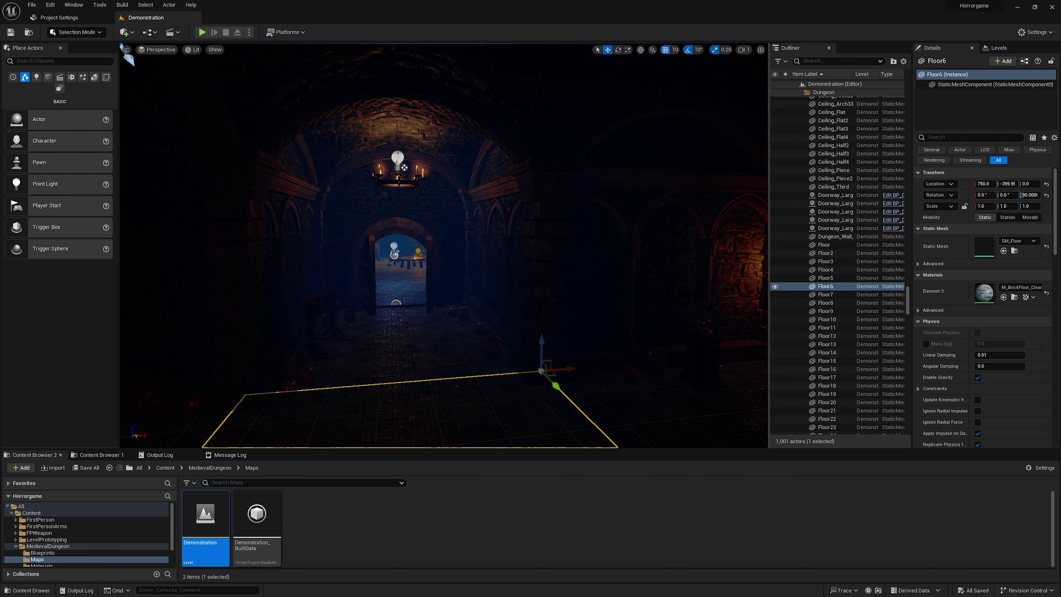
key(f)
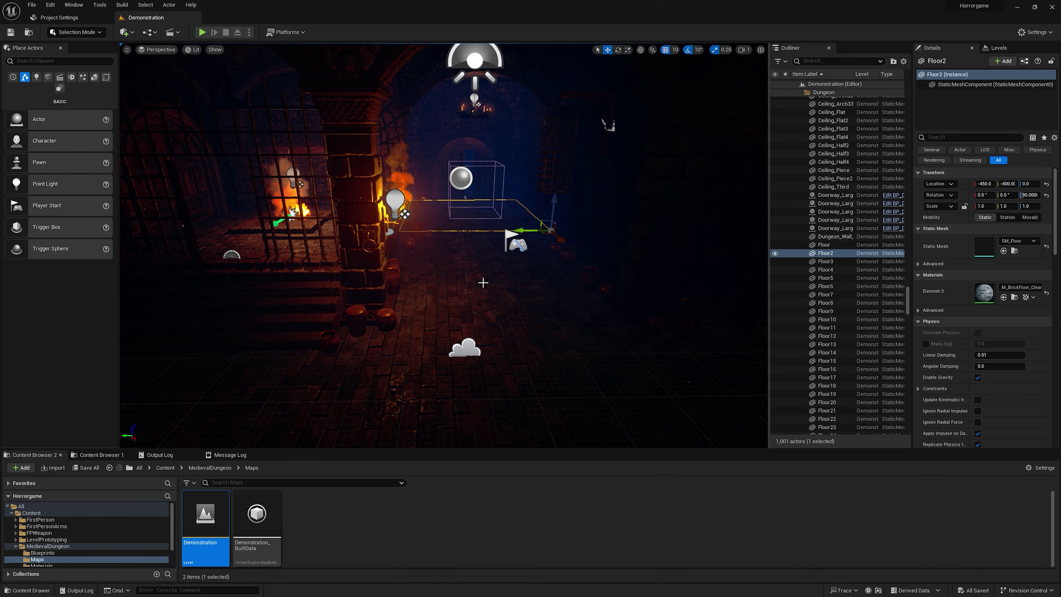
mouse_move(536, 383)
right_down()
mouse_move(501, 368)
mouse_move(511, 367)
right_up()
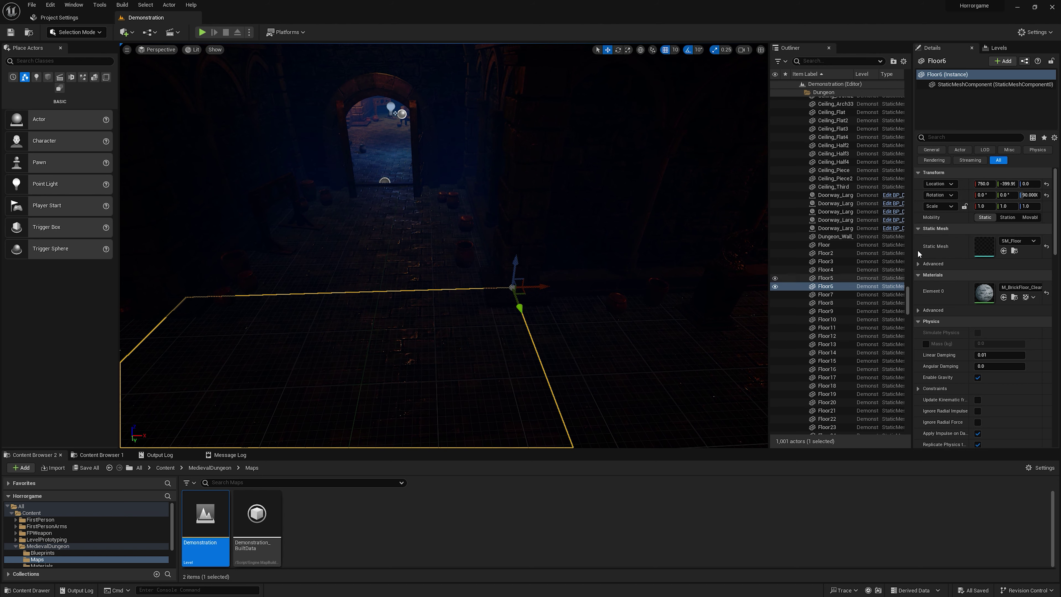
mouse_move(913, 246)
mouse_down()
mouse_move(887, 245)
mouse_move(908, 247)
mouse_up()
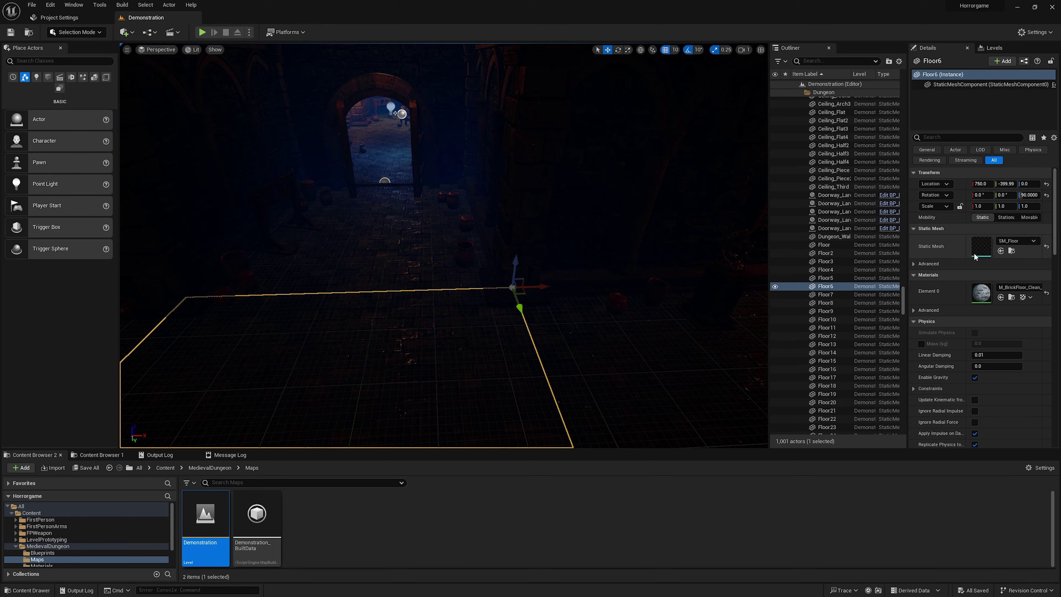
click(1012, 252)
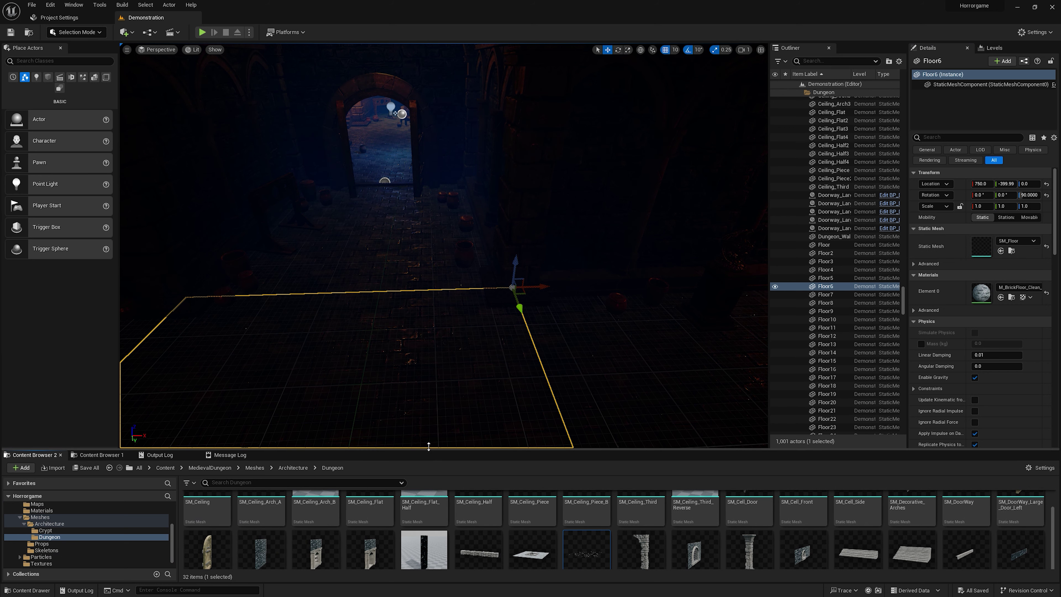
drag(429, 446, 451, 398)
- Open SM_Floor in its mesh editor, inspect the preview, and dock it as a main tab
double_click(582, 532)
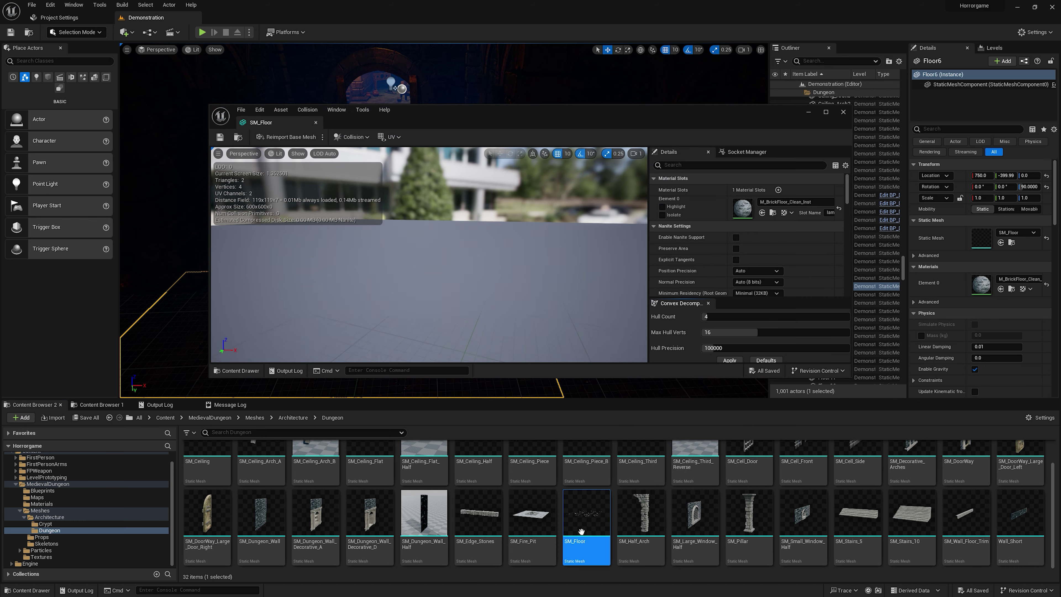
scroll(466, 310, down, 5)
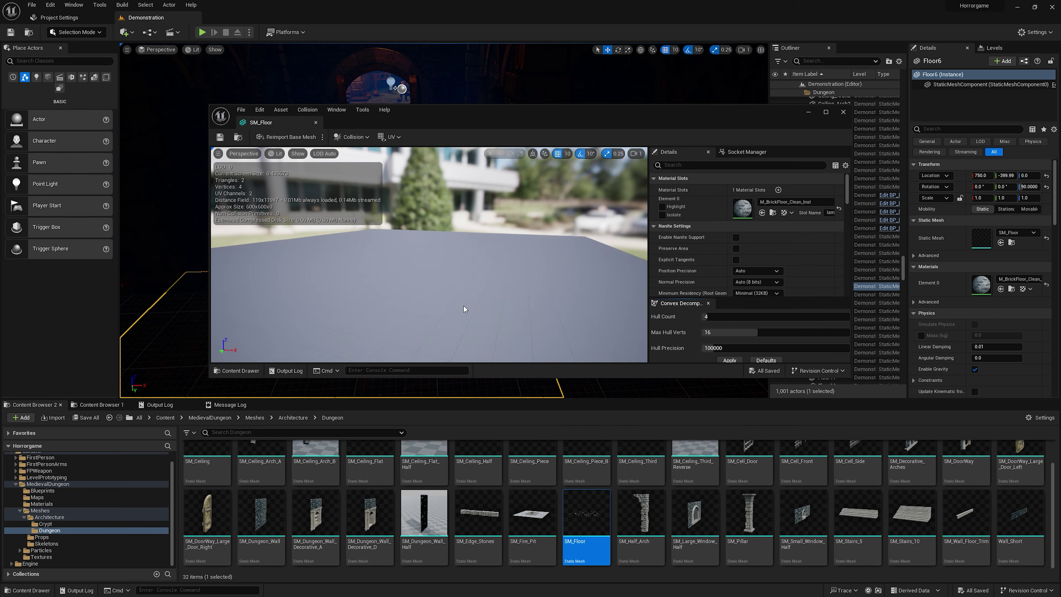
drag(465, 310, 466, 259)
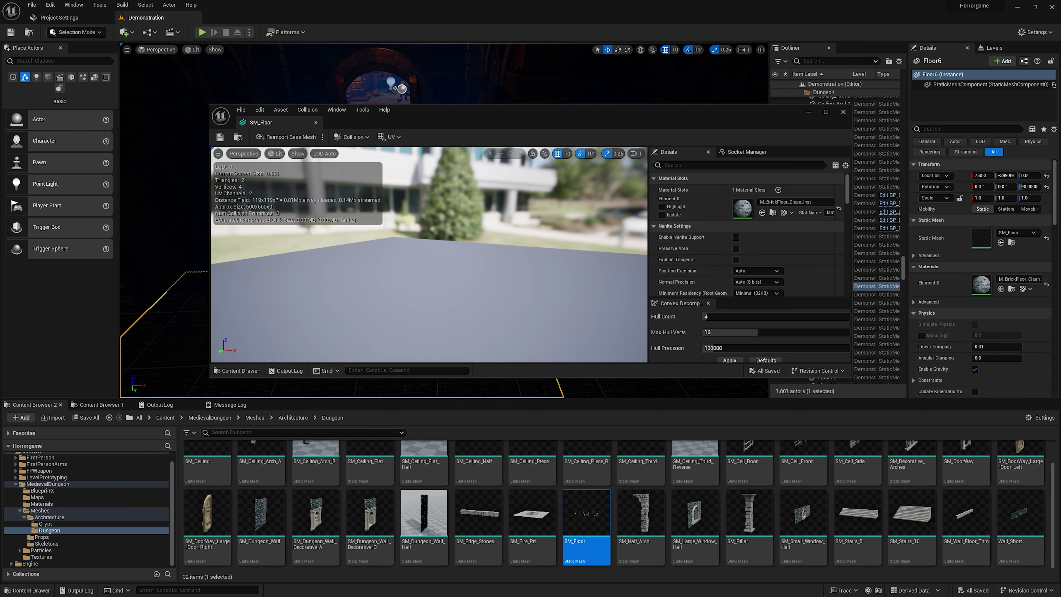
drag(425, 180, 425, 177)
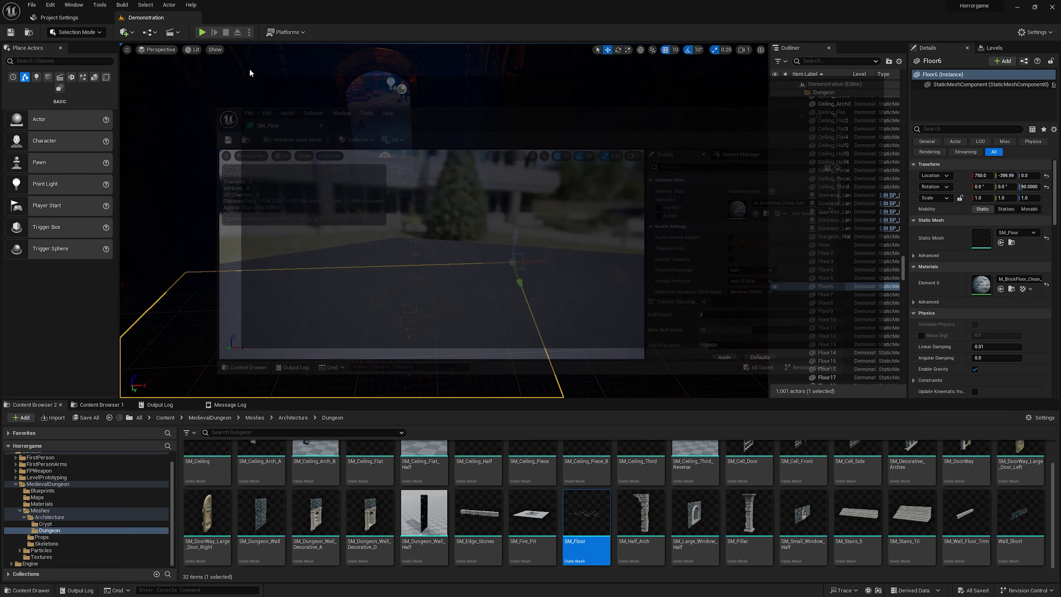
mouse_move(237, 122)
mouse_down()
mouse_move(412, 310)
mouse_move(408, 299)
mouse_up()
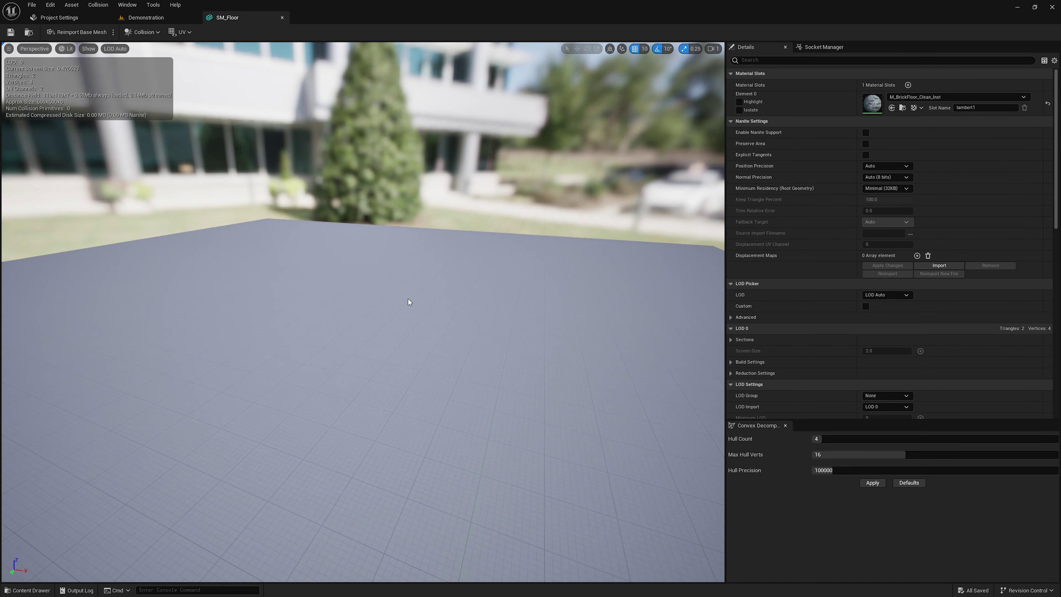
- Add a box simplified collision to SM_Floor, save it, and return to Demonstration
click(158, 33)
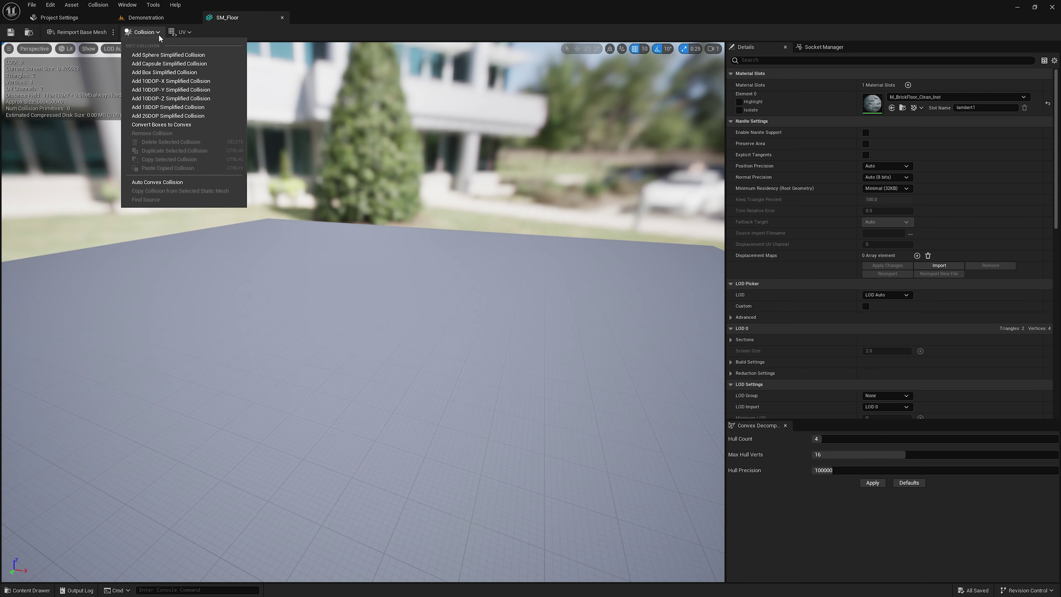
click(164, 72)
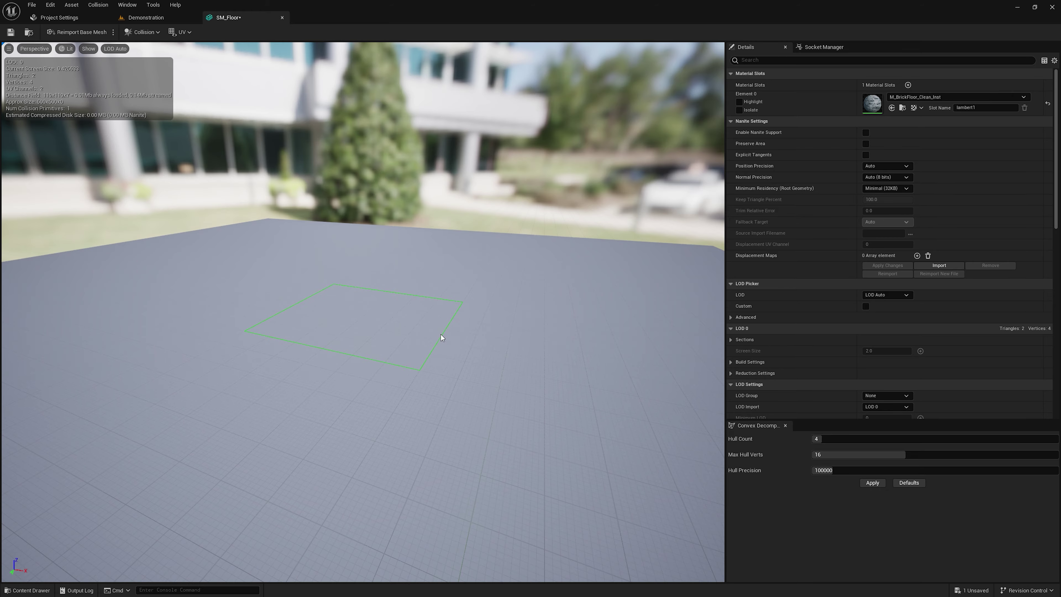
mouse_move(441, 334)
mouse_down()
mouse_move(441, 292)
mouse_move(441, 343)
mouse_up()
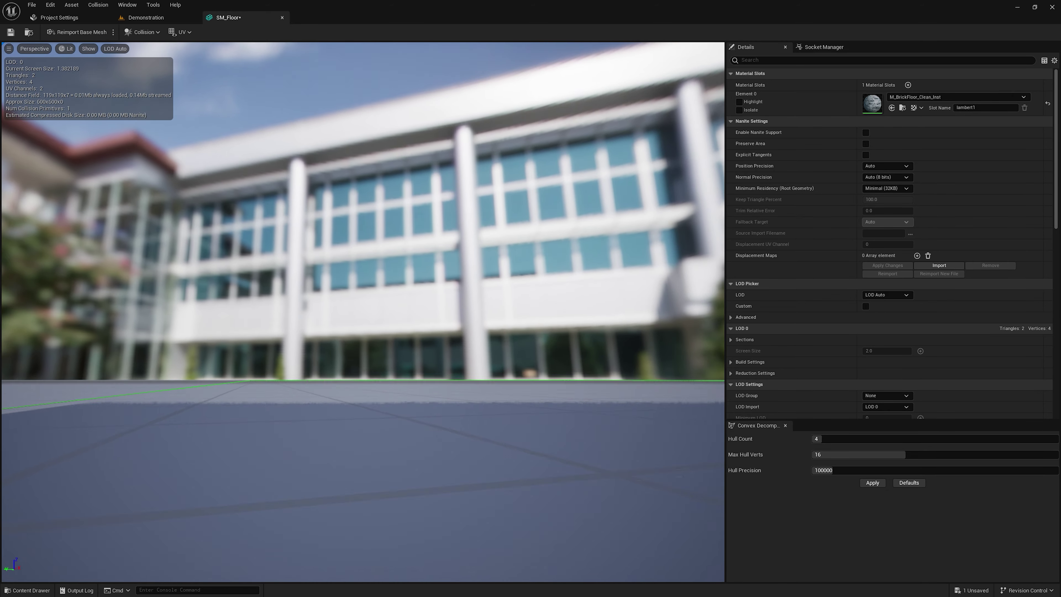
drag(101, 96, 100, 54)
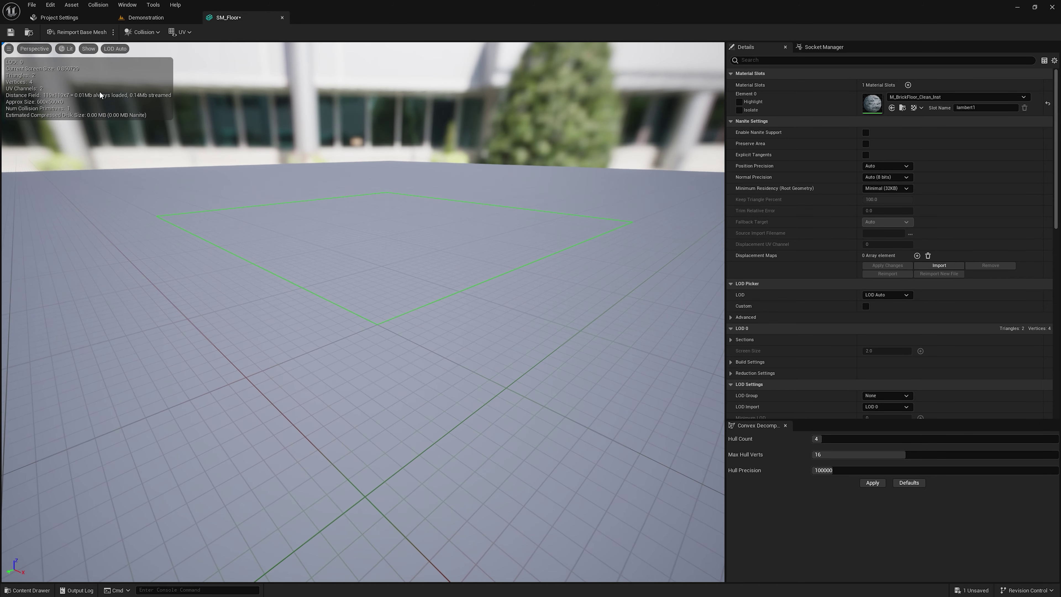
click(11, 36)
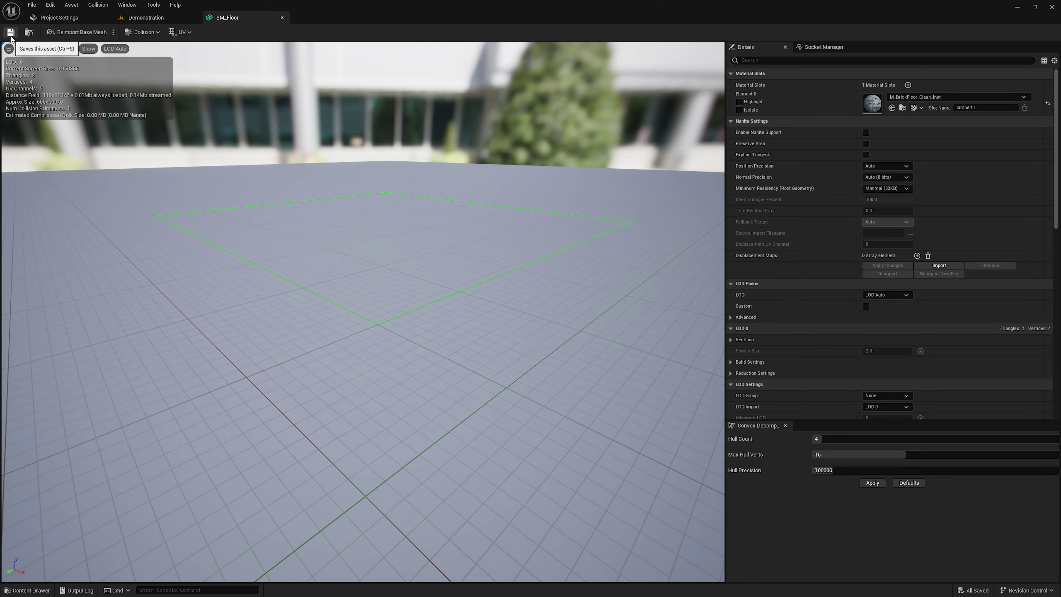
click(146, 17)
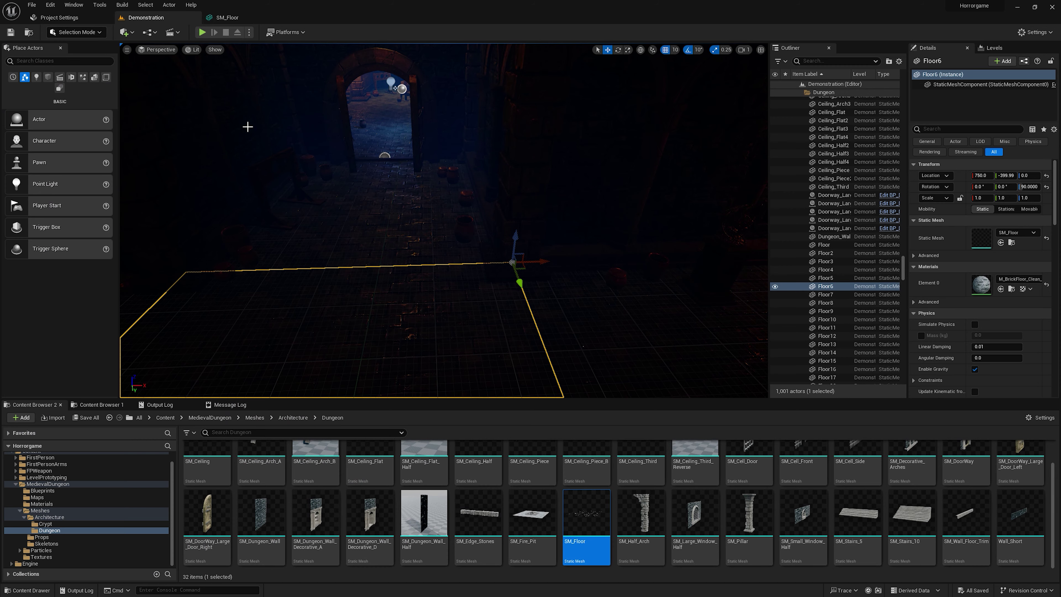
- Play-test the dungeon level, end it with Esc, and list the Maps folder contents
click(203, 32)
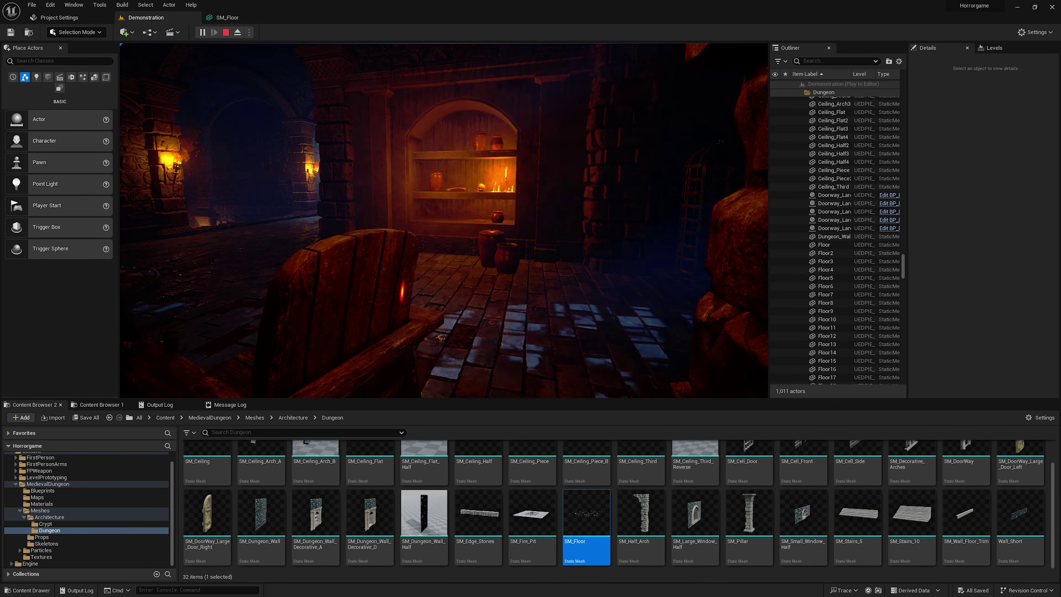
key(Escape)
click(826, 286)
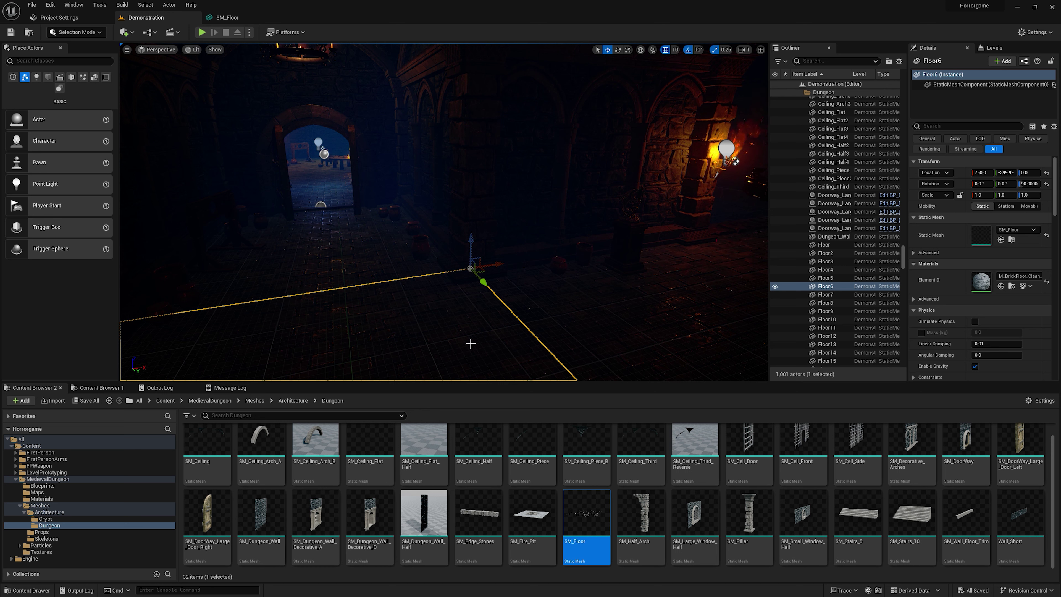
click(37, 492)
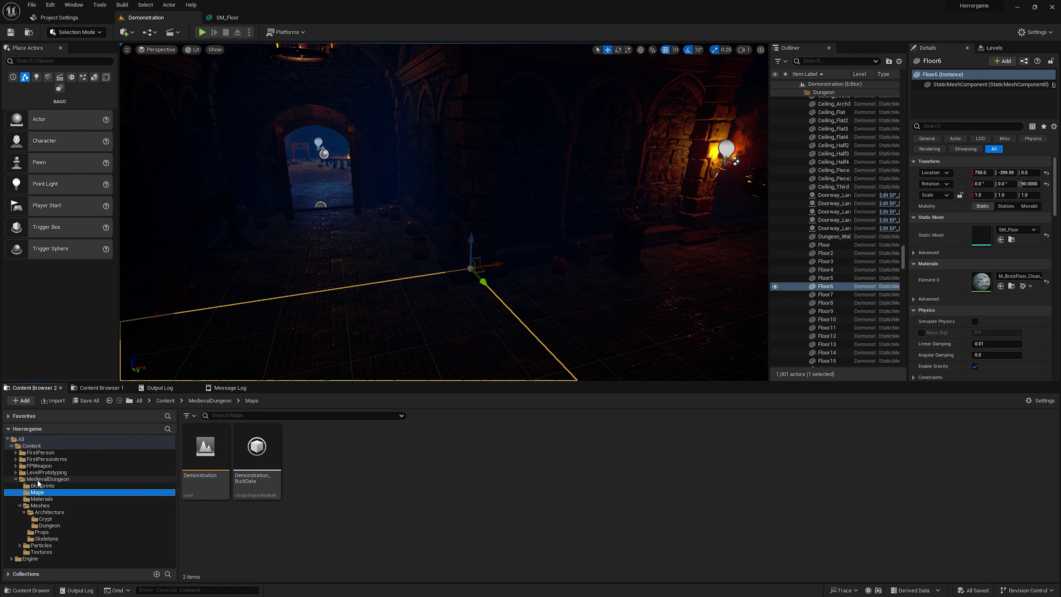
- Open MedievalDungeon Blueprints and place a BP_Candle, BP_Candle_Holder and BP_Cell_Door in the level
click(38, 480)
click(46, 486)
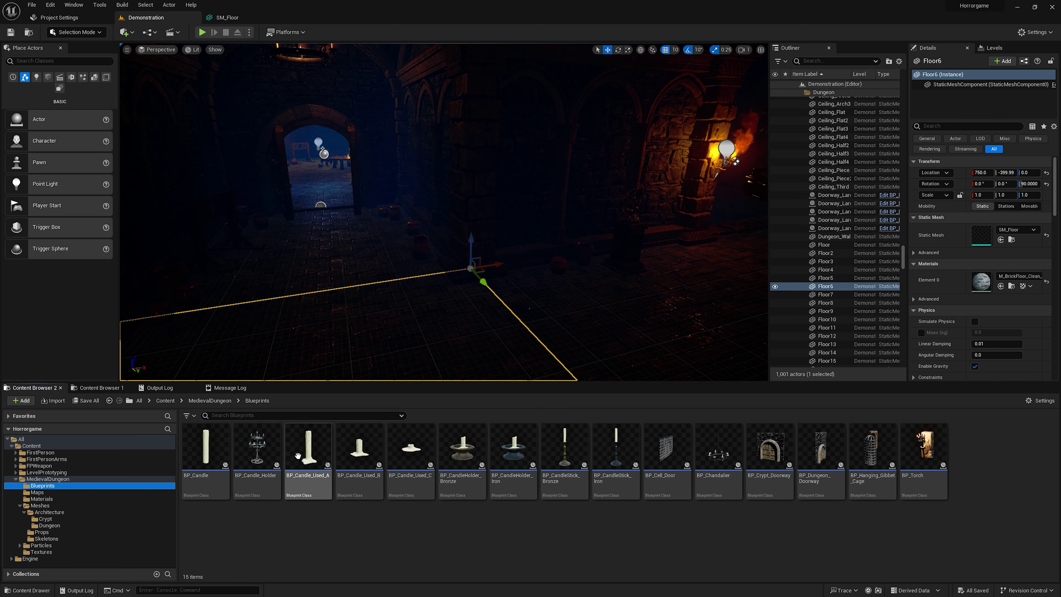
drag(206, 447, 566, 296)
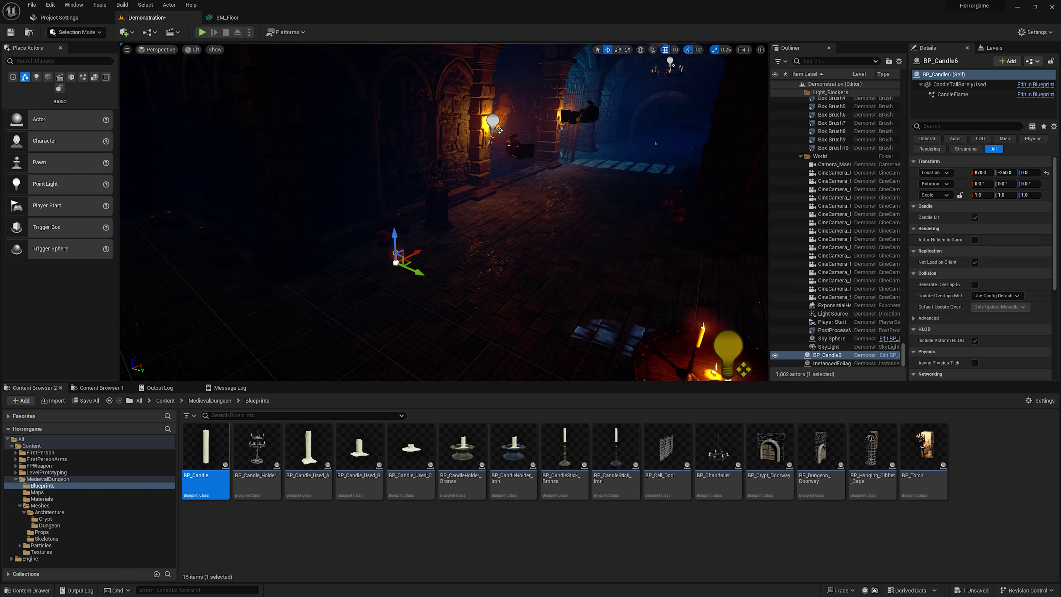
key(f)
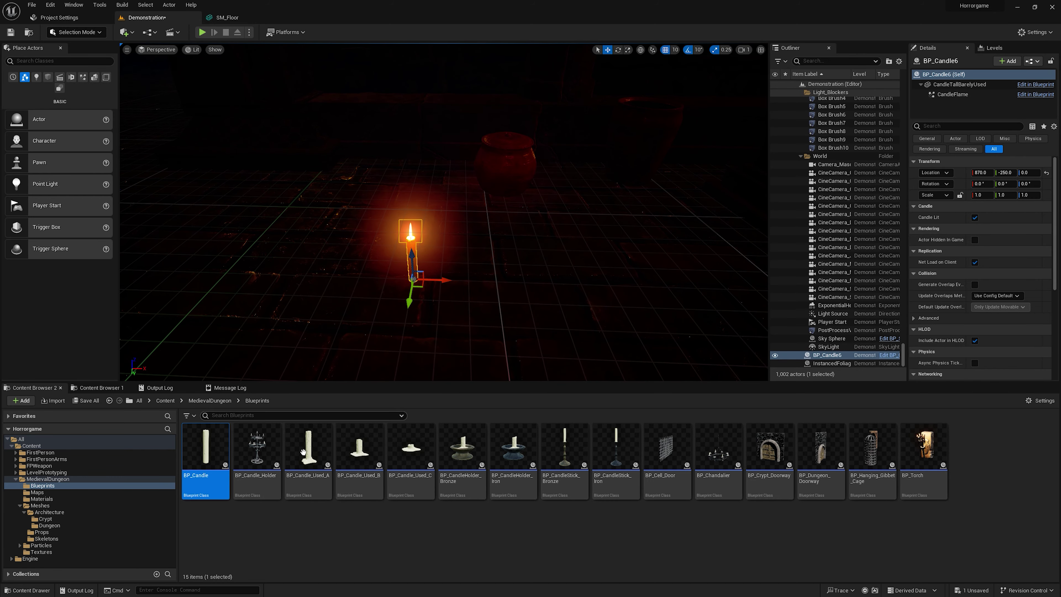
alt+drag(444, 275, 352, 432)
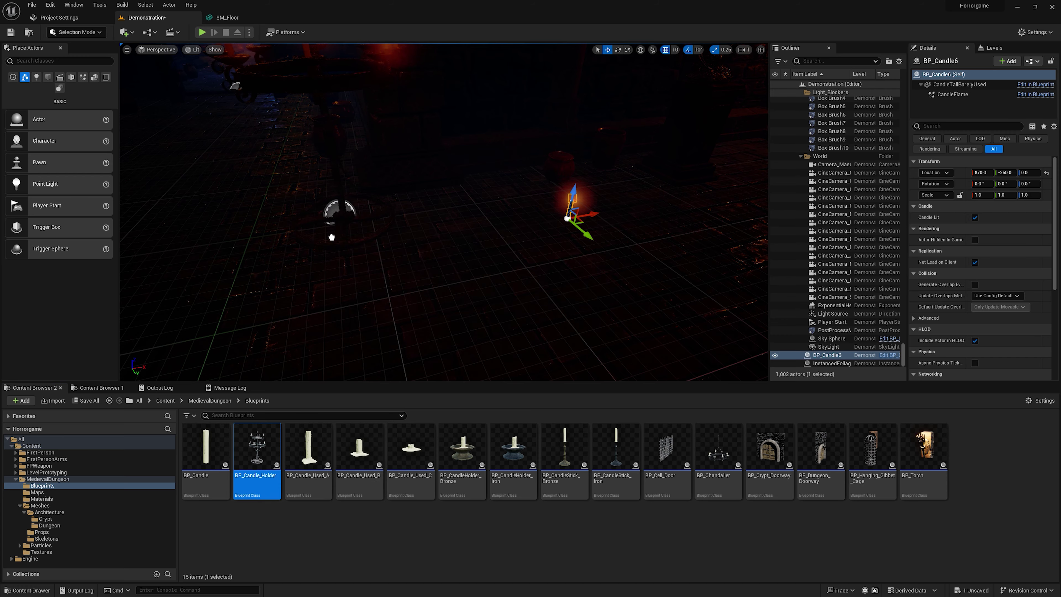
drag(295, 408, 437, 278)
scroll(438, 278, down, 2)
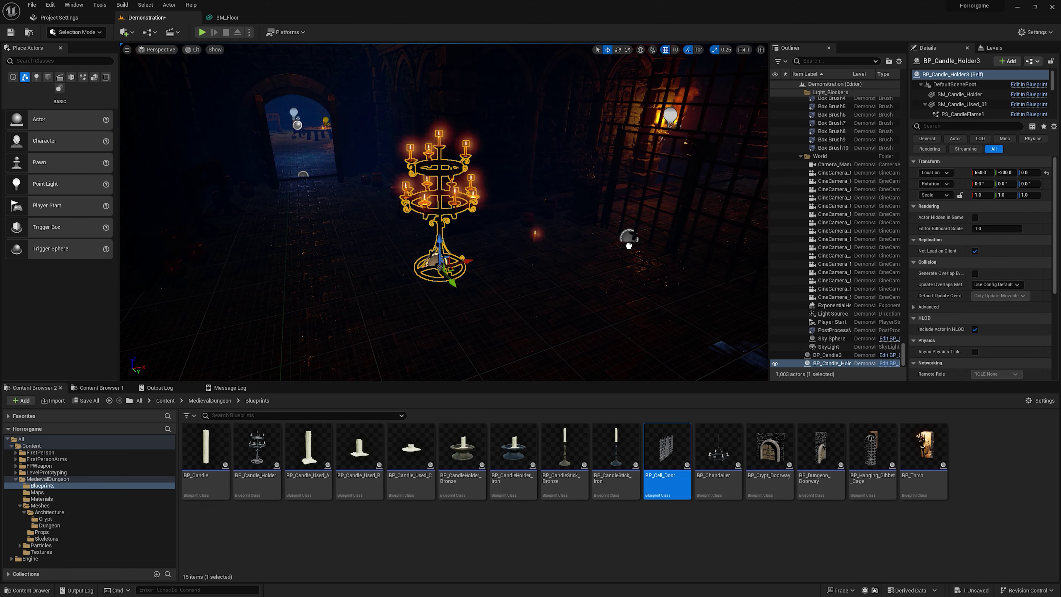
drag(656, 443, 639, 233)
key(f)
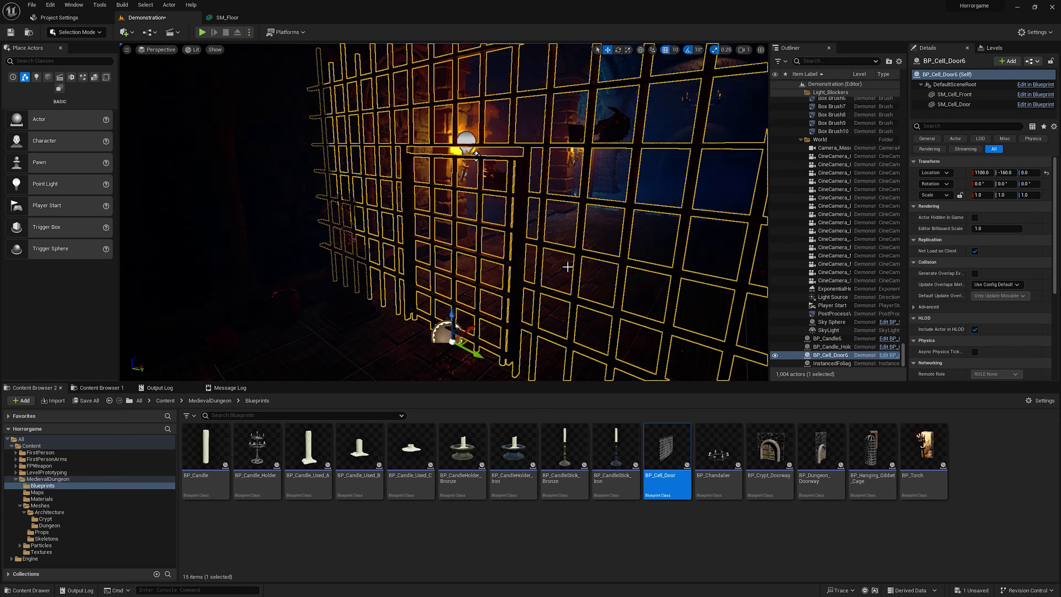
- Delete the placed cell door, candle and chandelier again
key(Delete)
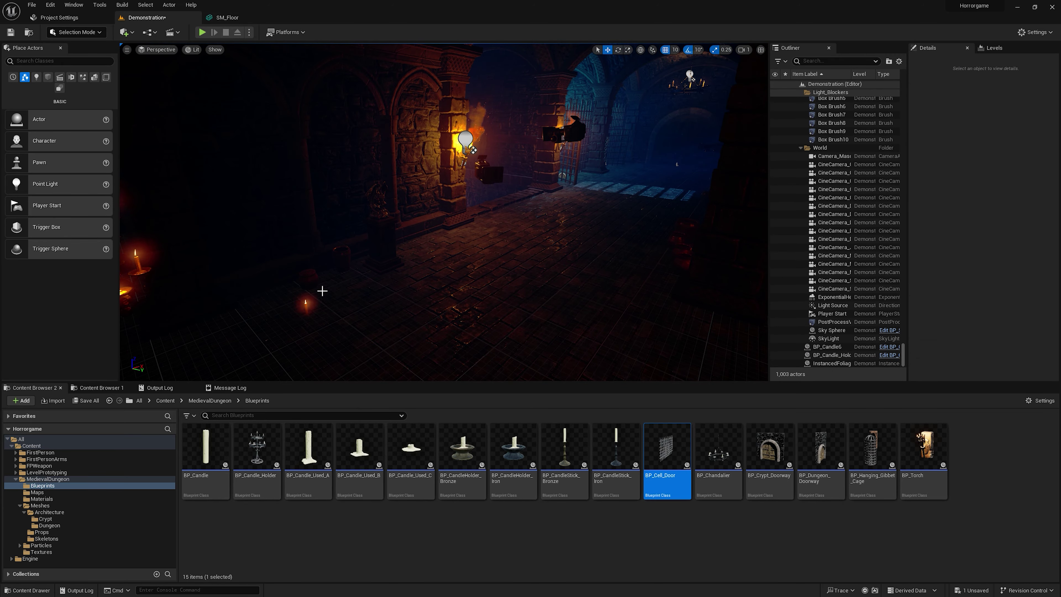
click(306, 305)
key(Delete)
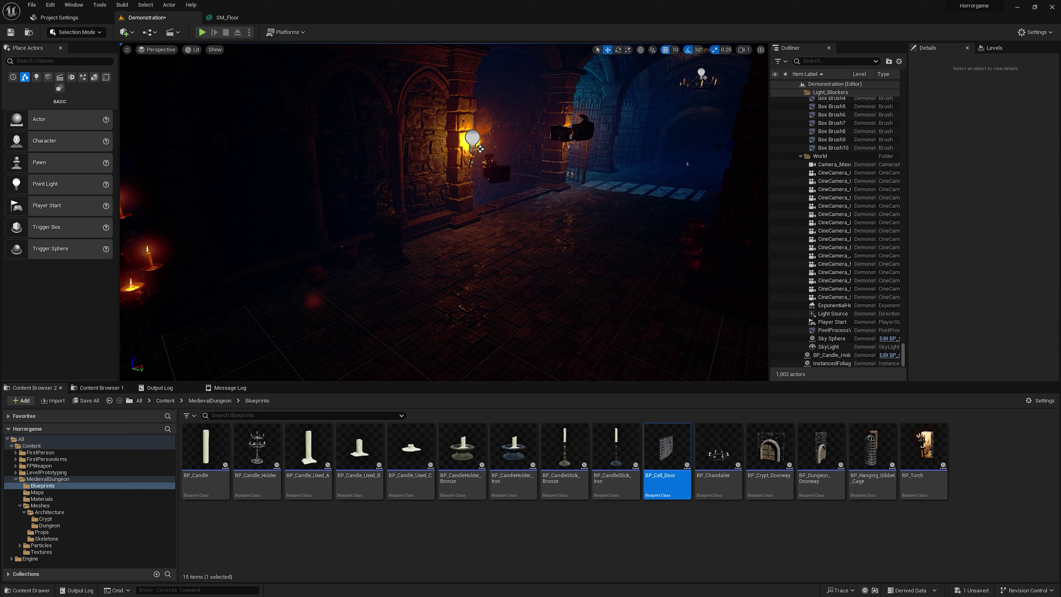
click(479, 283)
key(Delete)
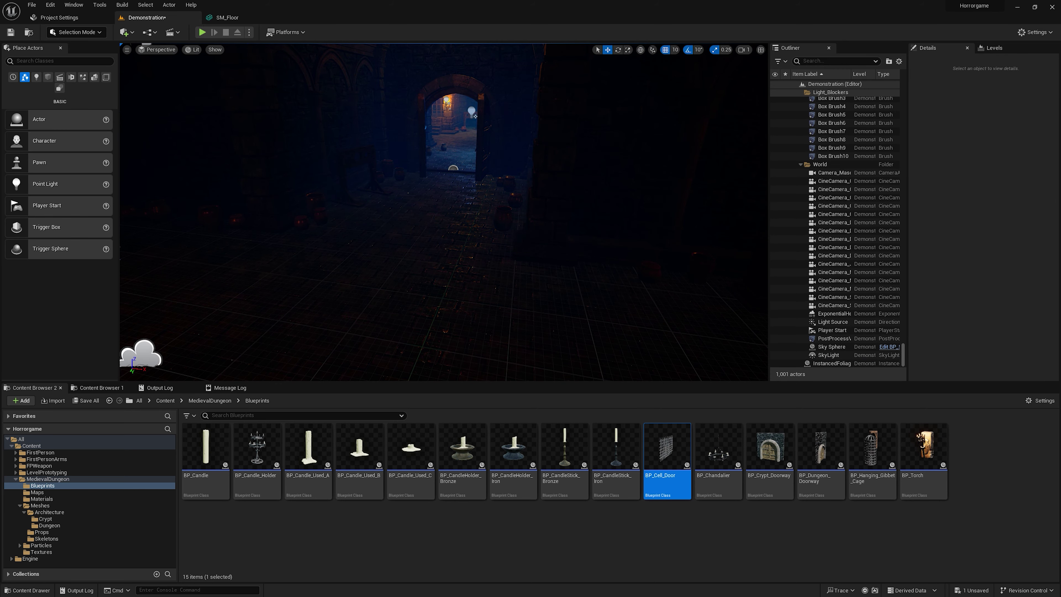
right_drag(546, 271, 546, 272)
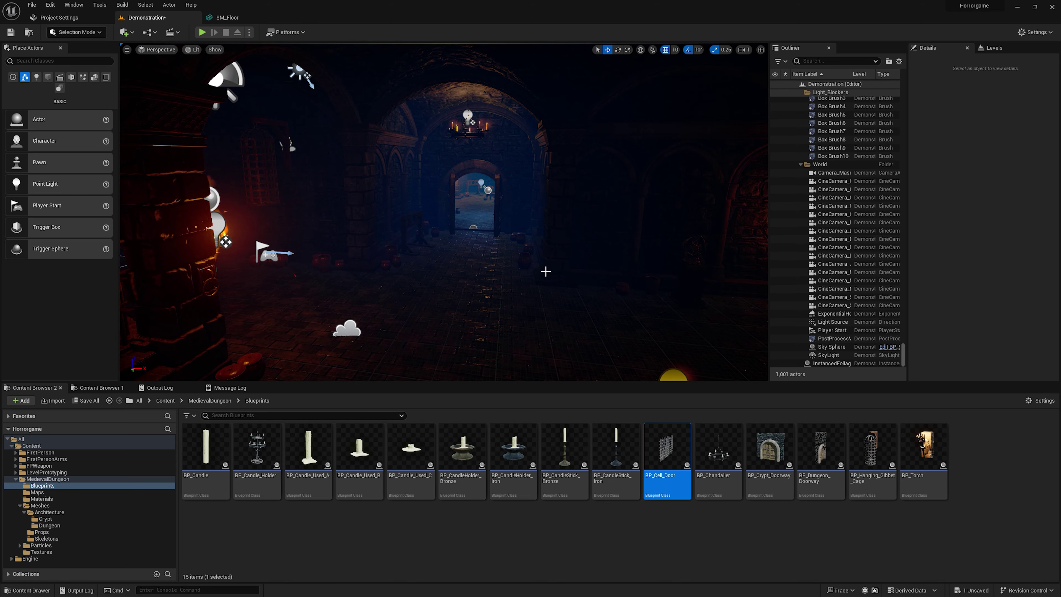
right_drag(496, 262, 493, 269)
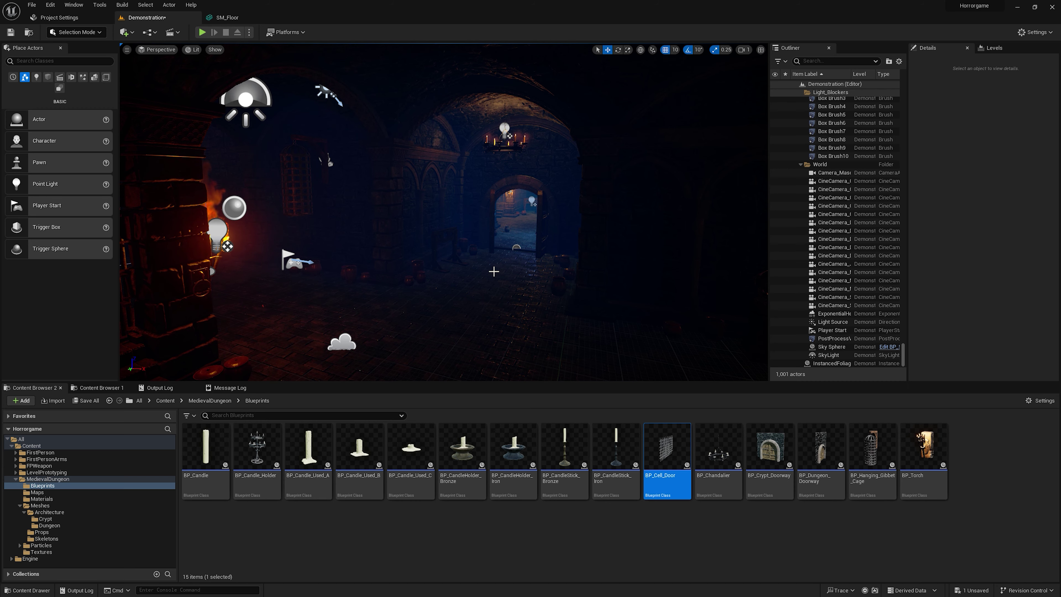
right_drag(493, 271, 494, 272)
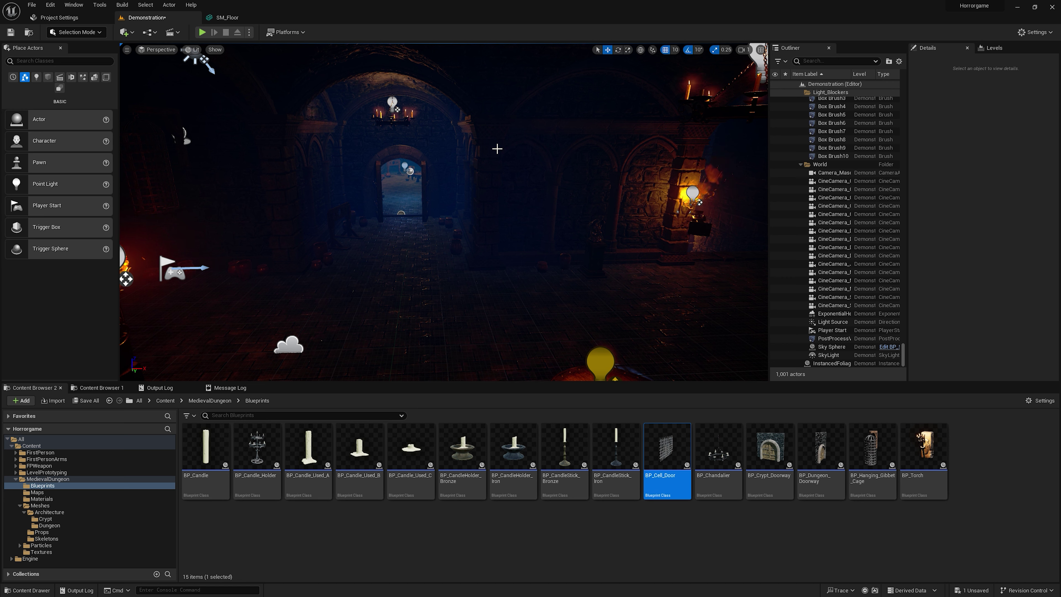
right_drag(436, 200, 436, 200)
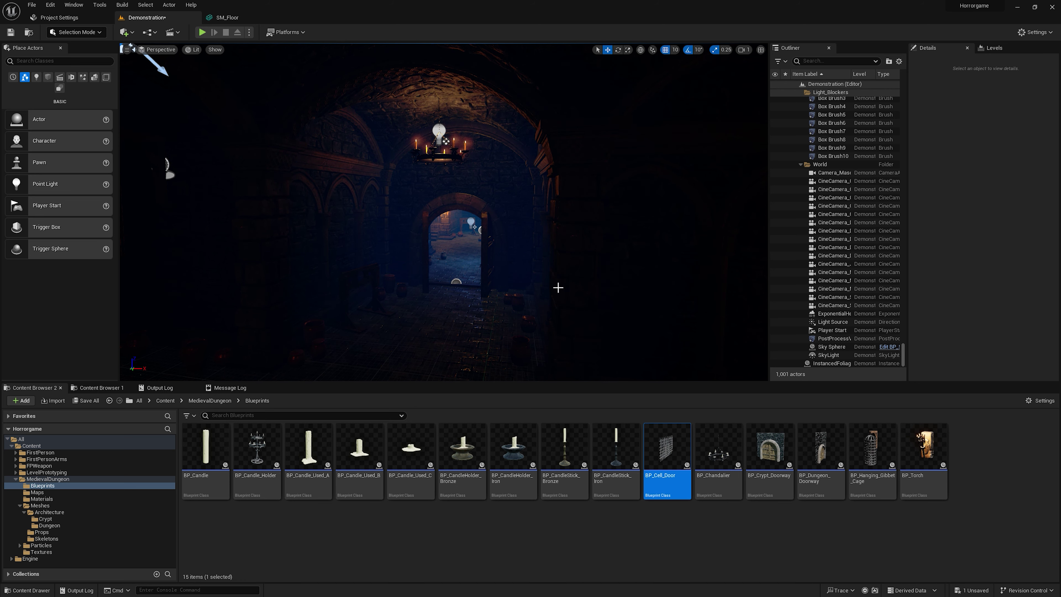
scroll(566, 294, down, 2)
scroll(556, 294, down, 2)
scroll(543, 295, down, 2)
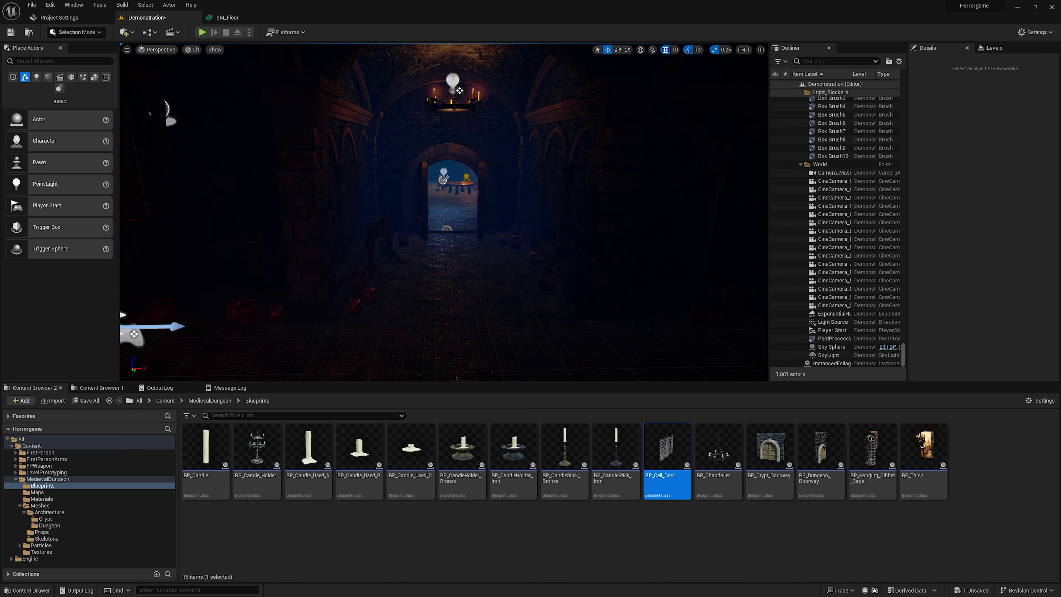
scroll(532, 296, down, 2)
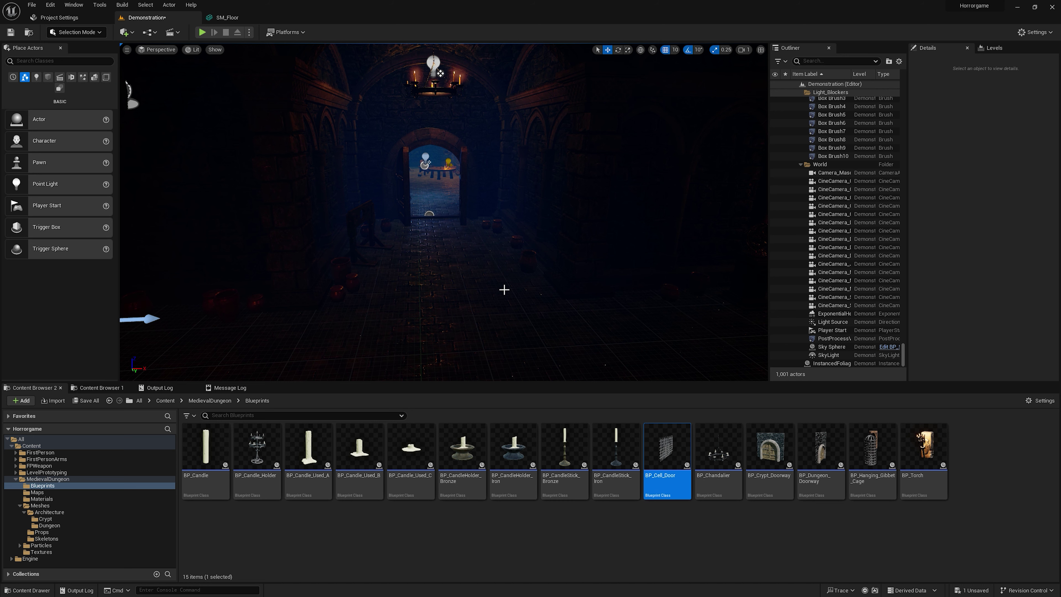
right_drag(527, 271, 548, 262)
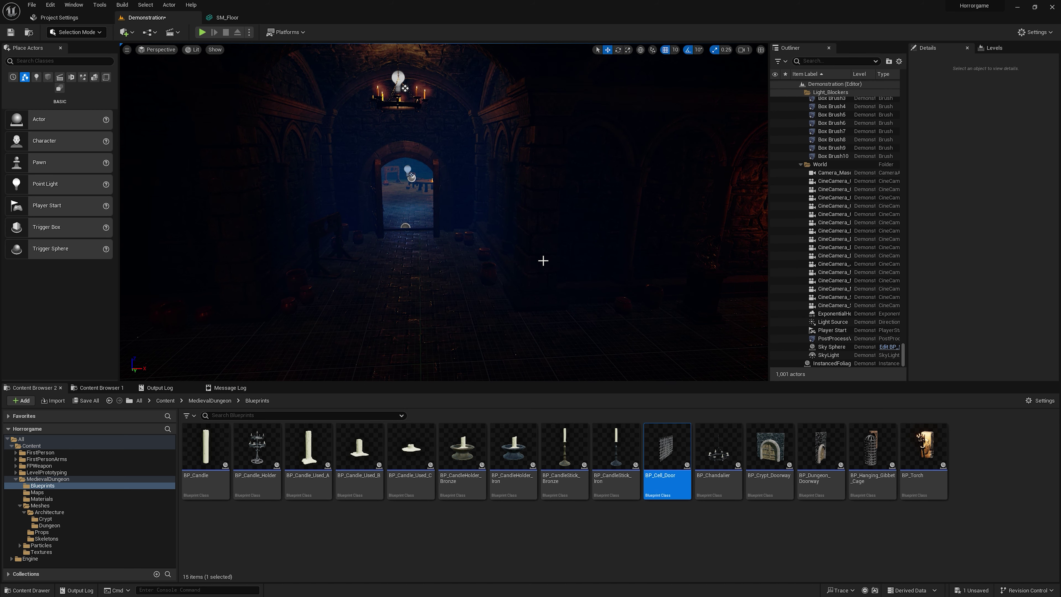
key(w)
right_drag(532, 264, 532, 263)
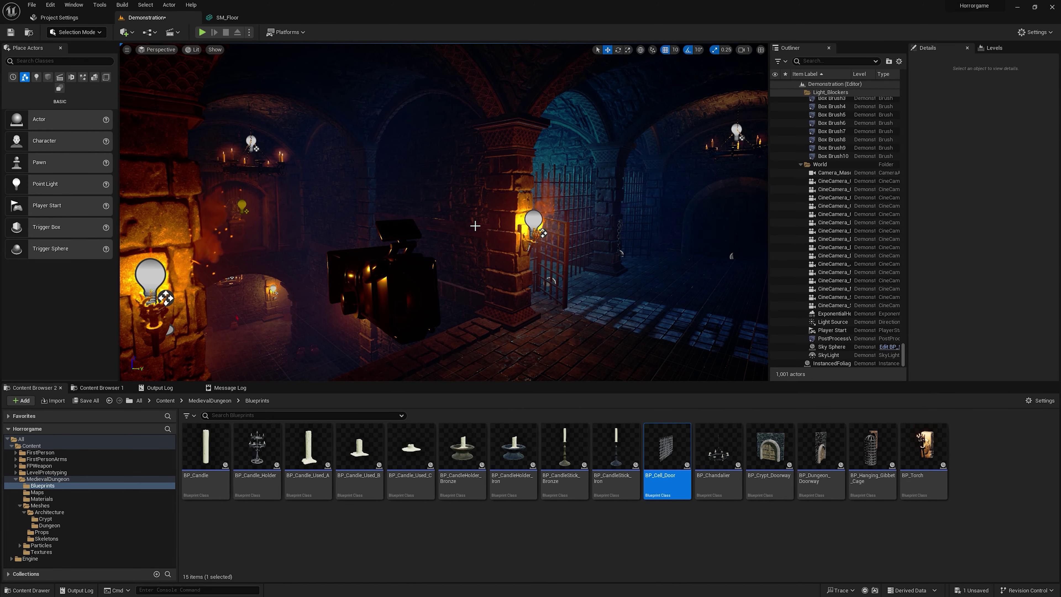
right_drag(532, 263, 532, 264)
right_drag(472, 226, 472, 226)
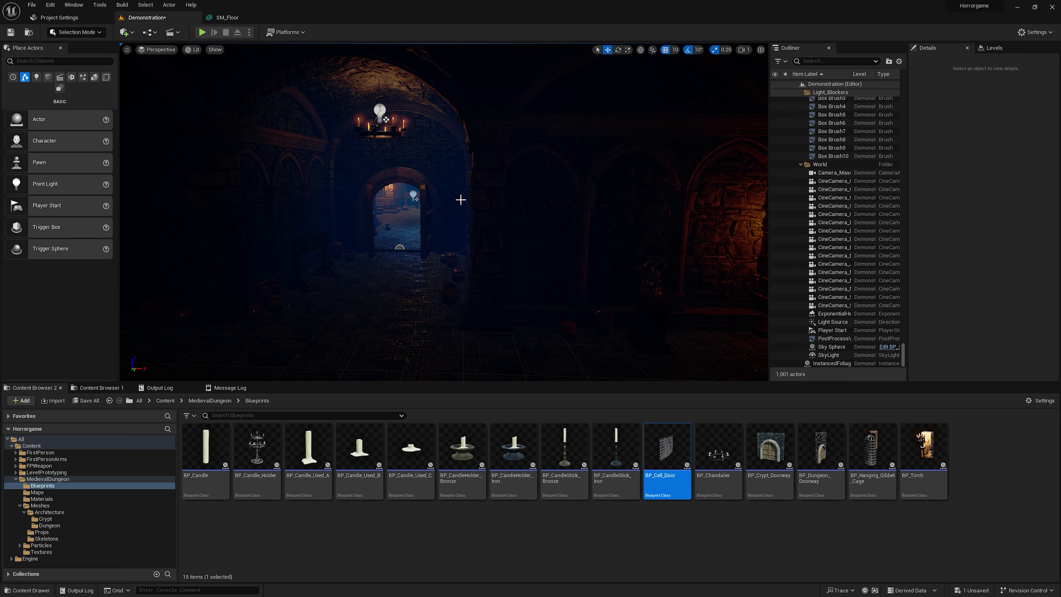
right_drag(460, 200, 469, 212)
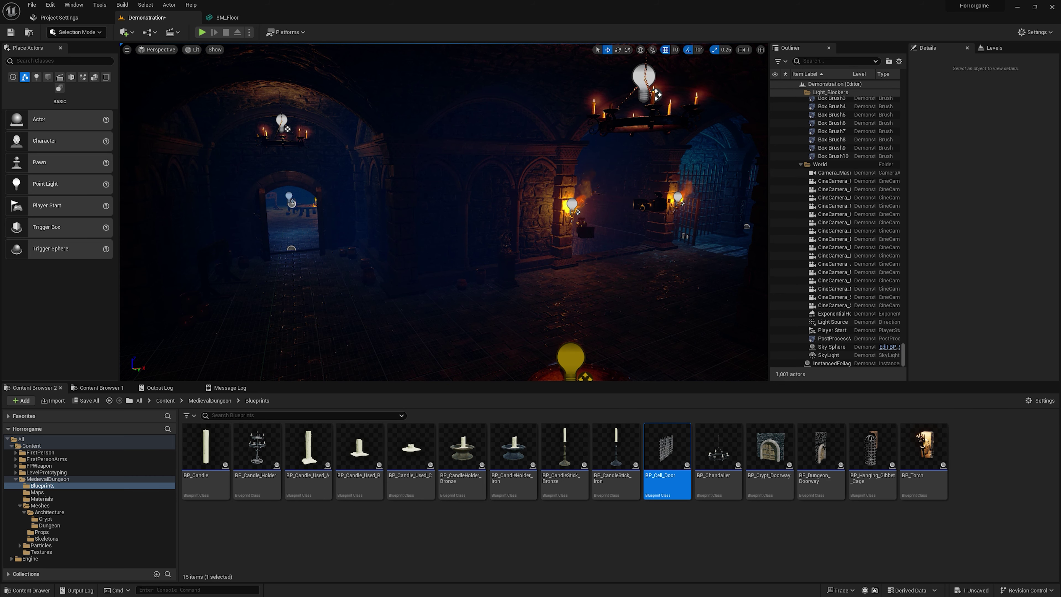
right_drag(469, 211, 259, 418)
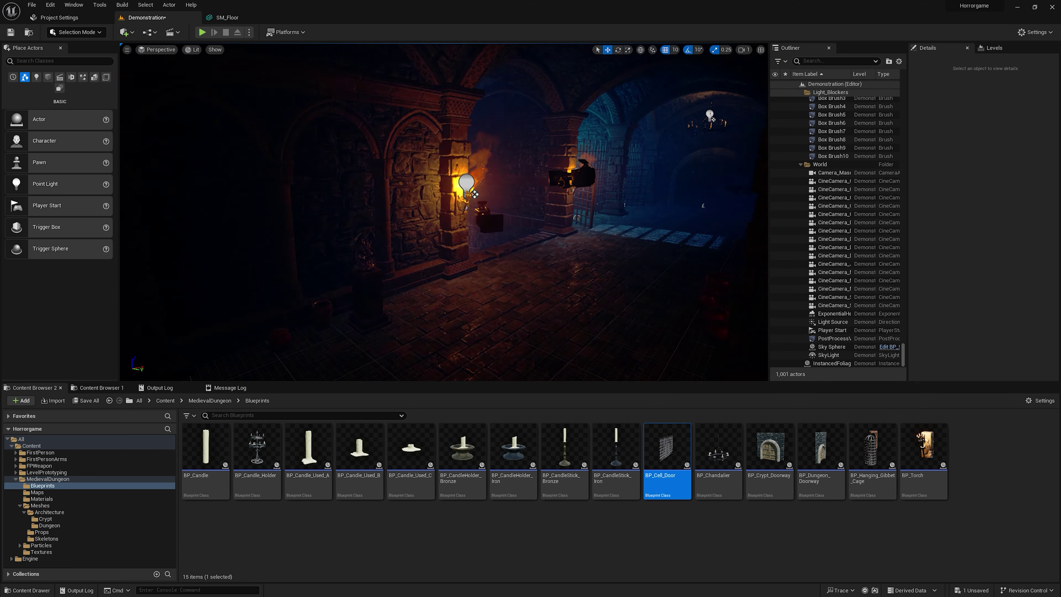
right_drag(443, 209, 223, 64)
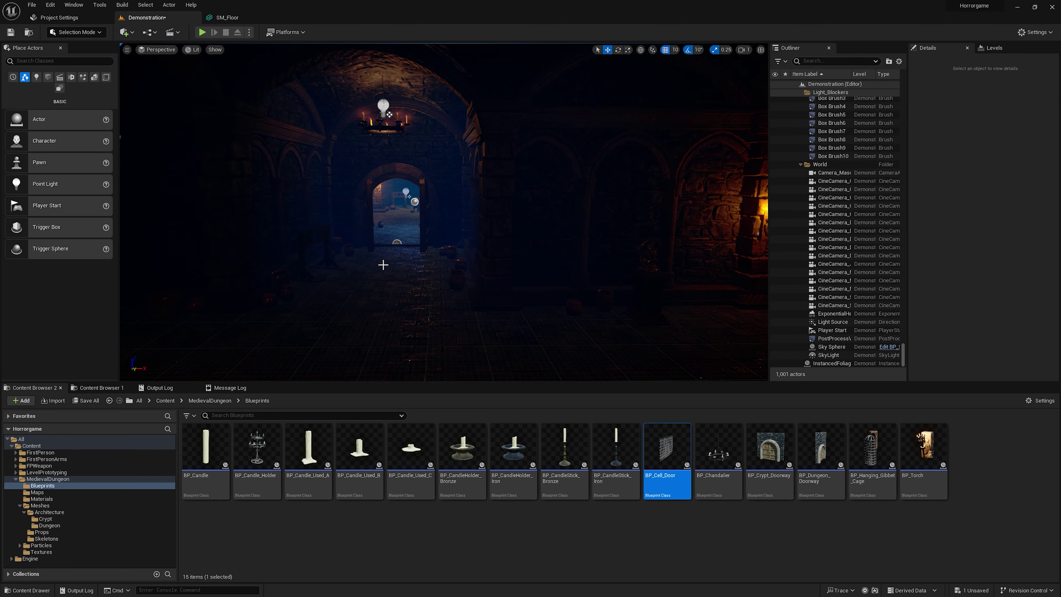
- Browse MedievalDungeon's Meshes folders down to the Props meshes
click(42, 498)
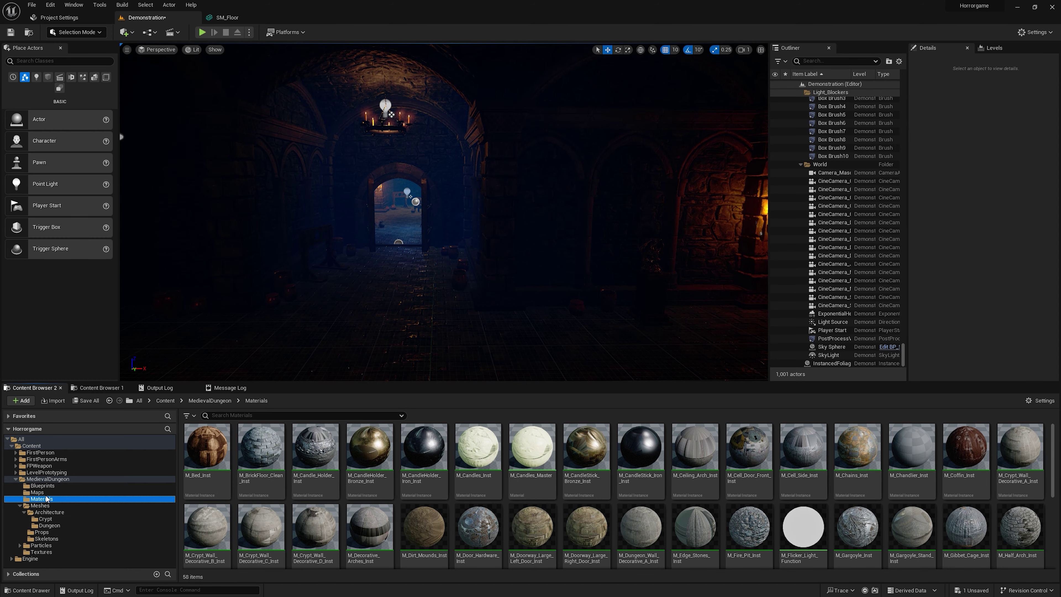
scroll(315, 460, down, 3)
click(40, 506)
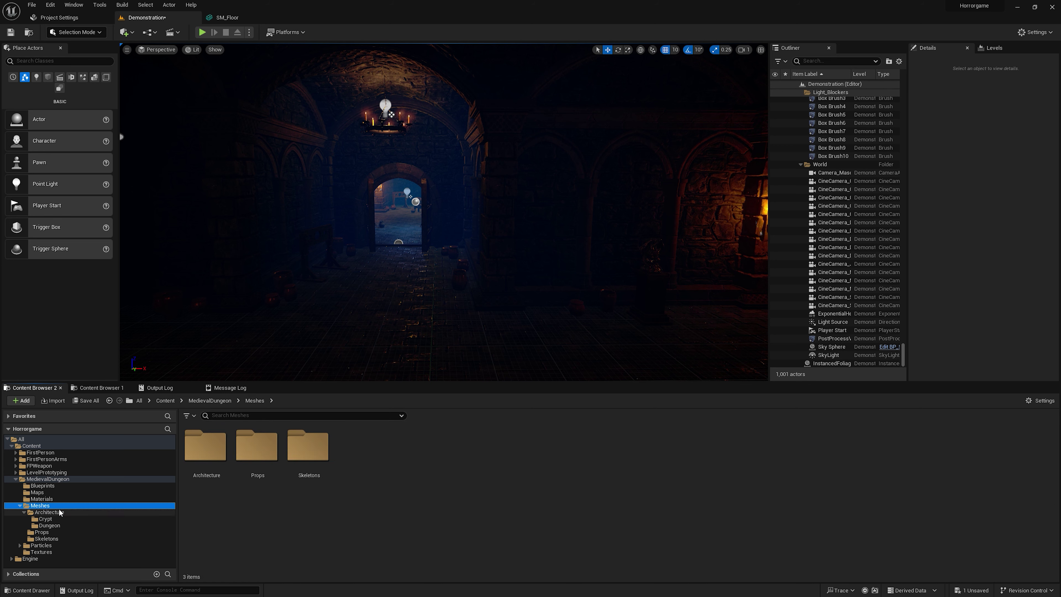
click(49, 512)
click(45, 519)
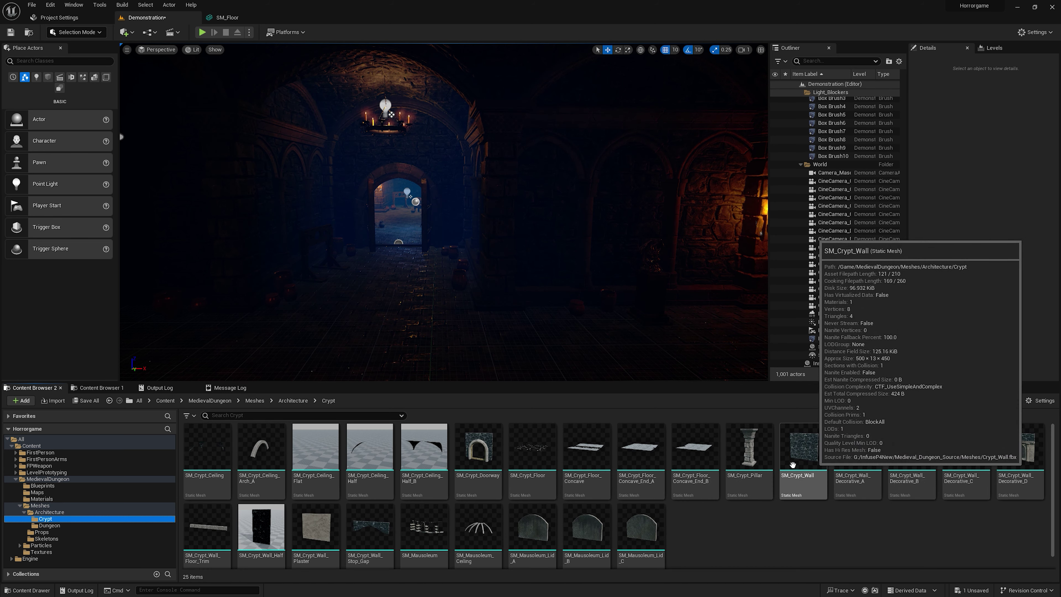
click(41, 532)
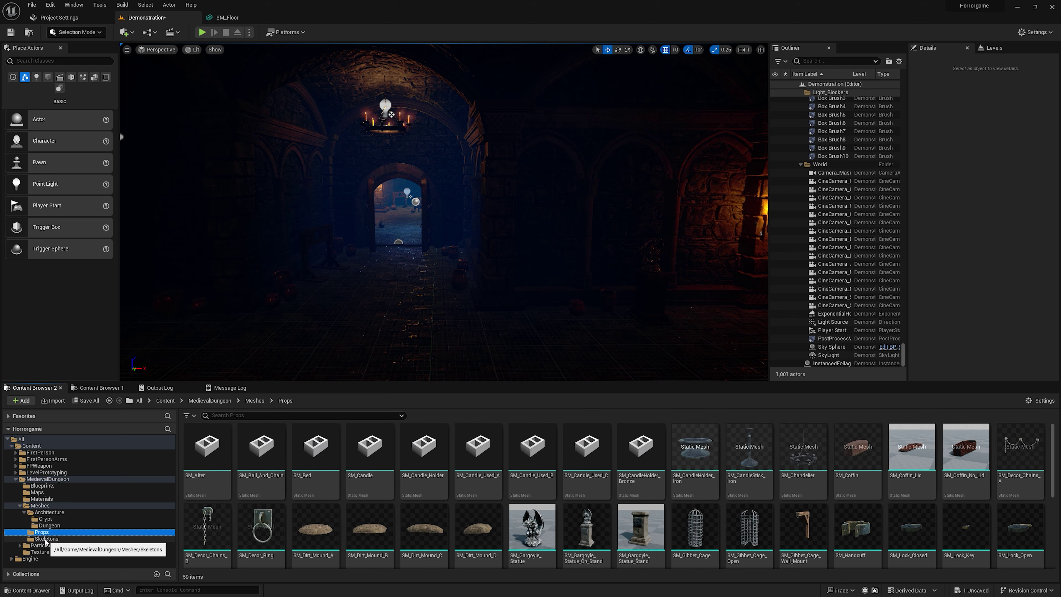
- Place SM_Gargoyle_Statue in the dungeon, scale it to 6.75, then delete it
drag(533, 528, 443, 335)
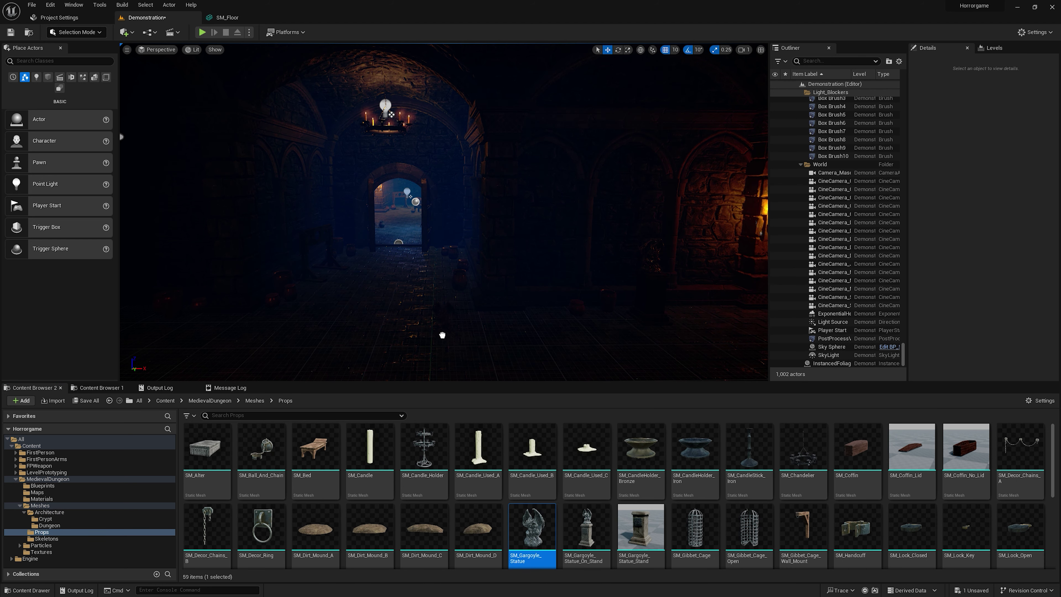
right_drag(467, 289, 476, 334)
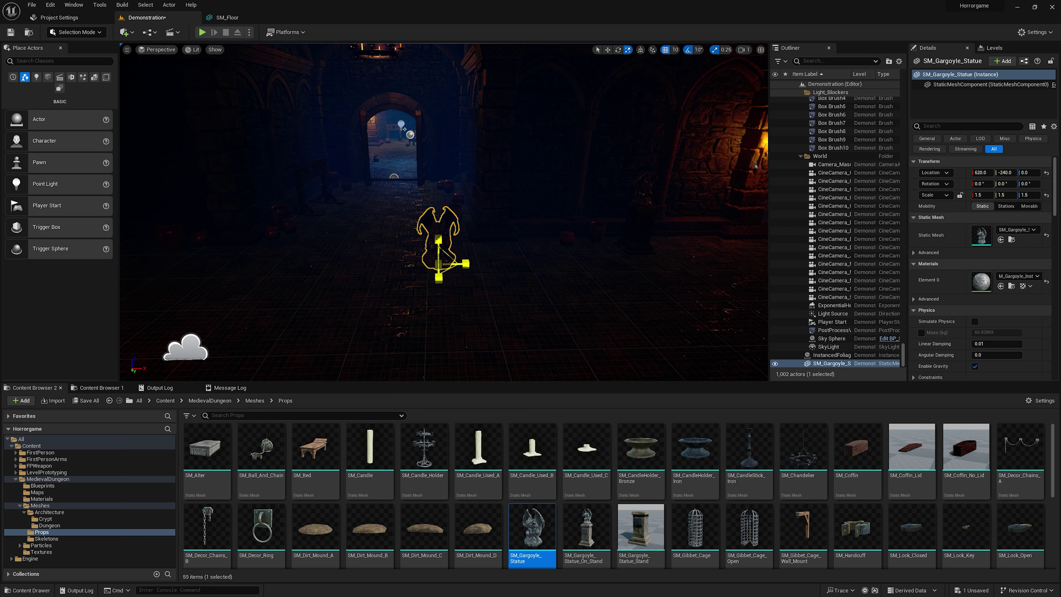
drag(438, 265, 953, 205)
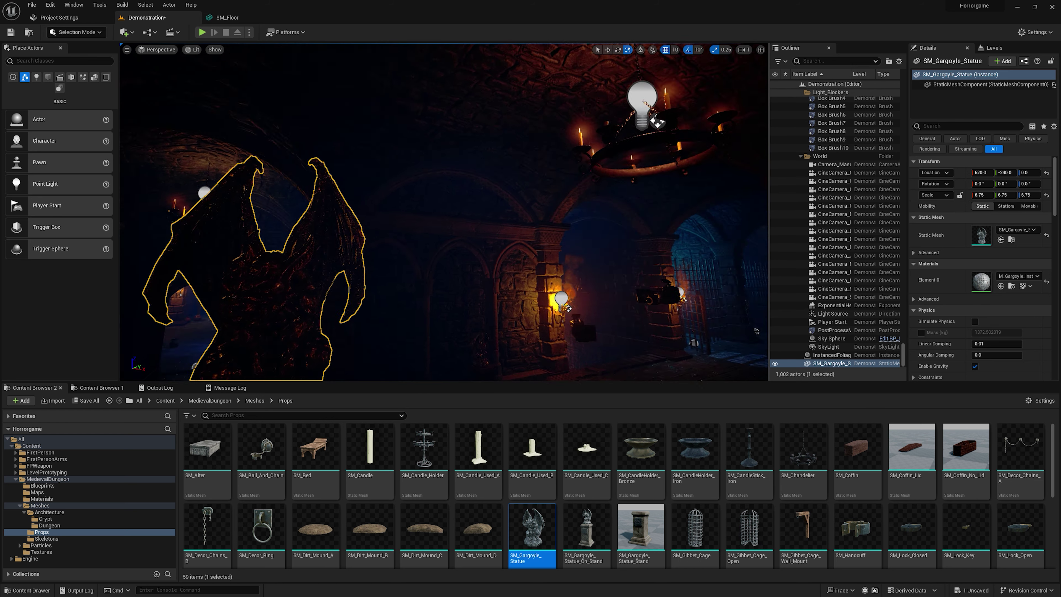
right_drag(391, 199, 390, 198)
key(Delete)
- Try SM_Bones_Skull from Skeletons in the level, delete it, and return to MedievalDungeon's folders
scroll(696, 507, down, 2)
scroll(696, 507, down, 2)
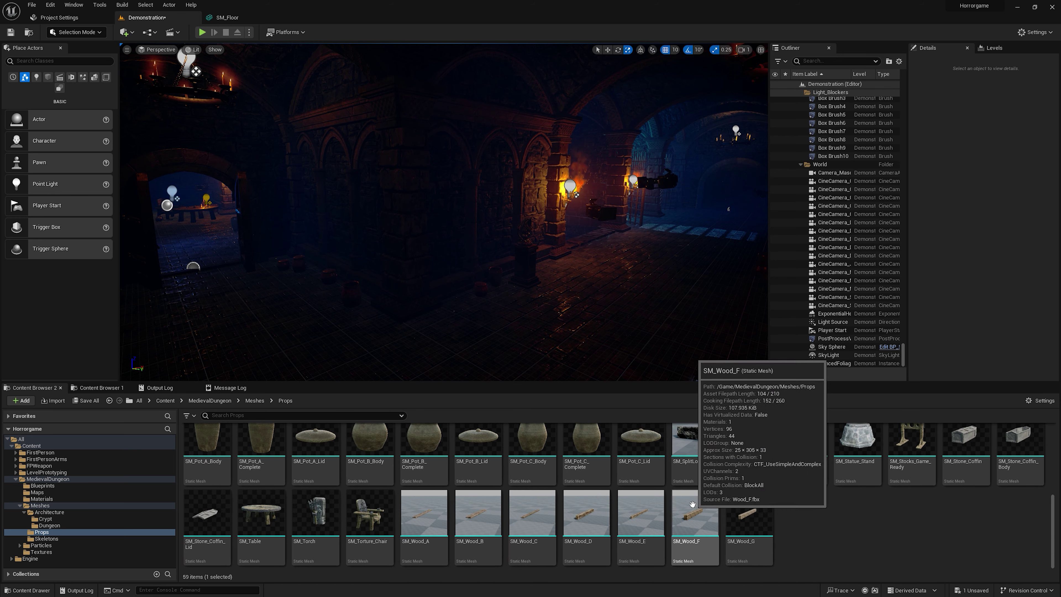
click(46, 539)
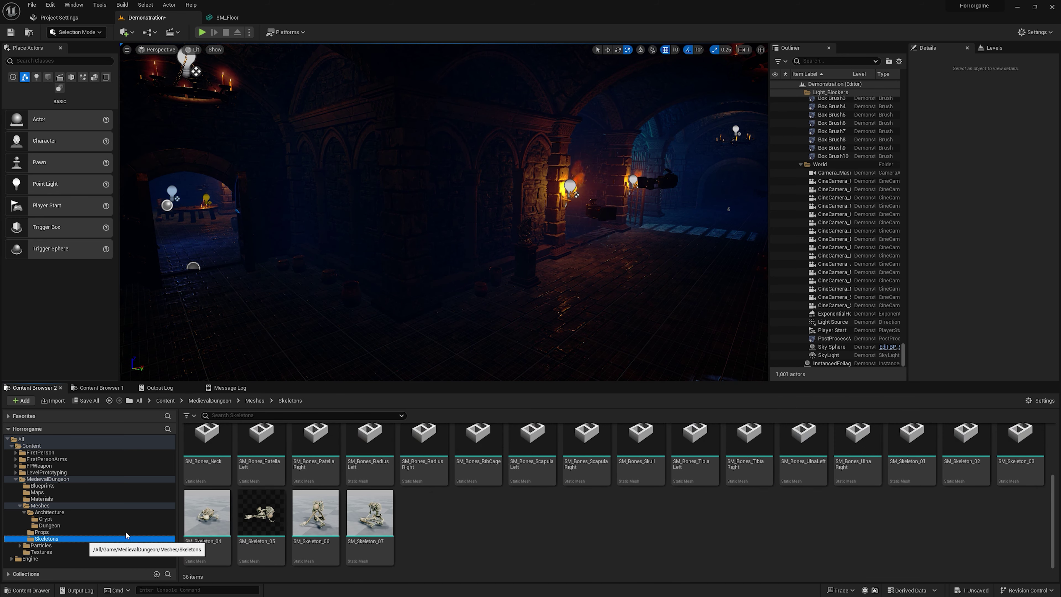
click(623, 424)
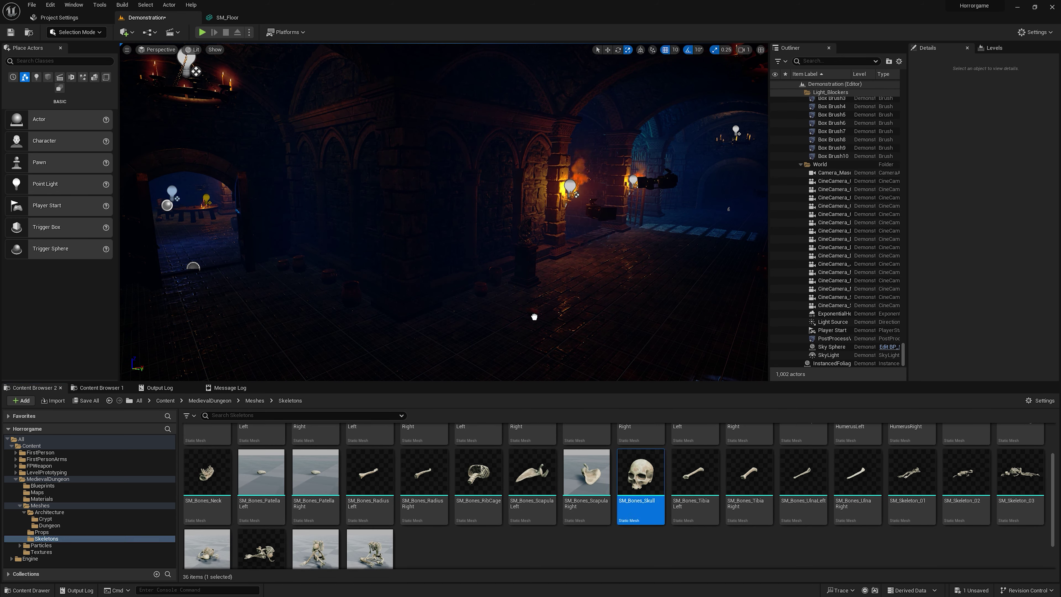
drag(622, 424, 577, 315)
key(Delete)
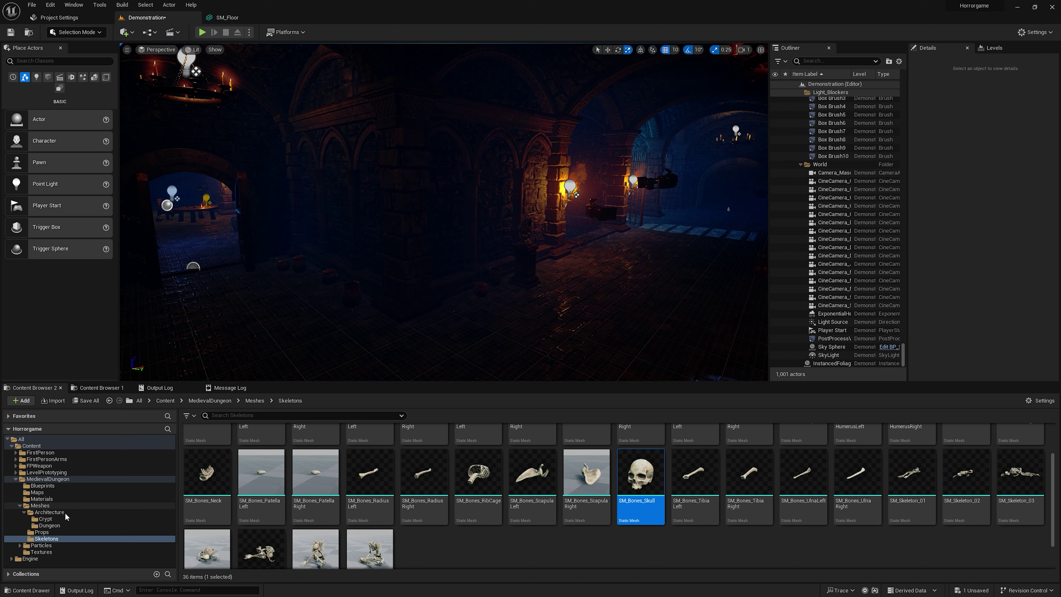
double_click(22, 479)
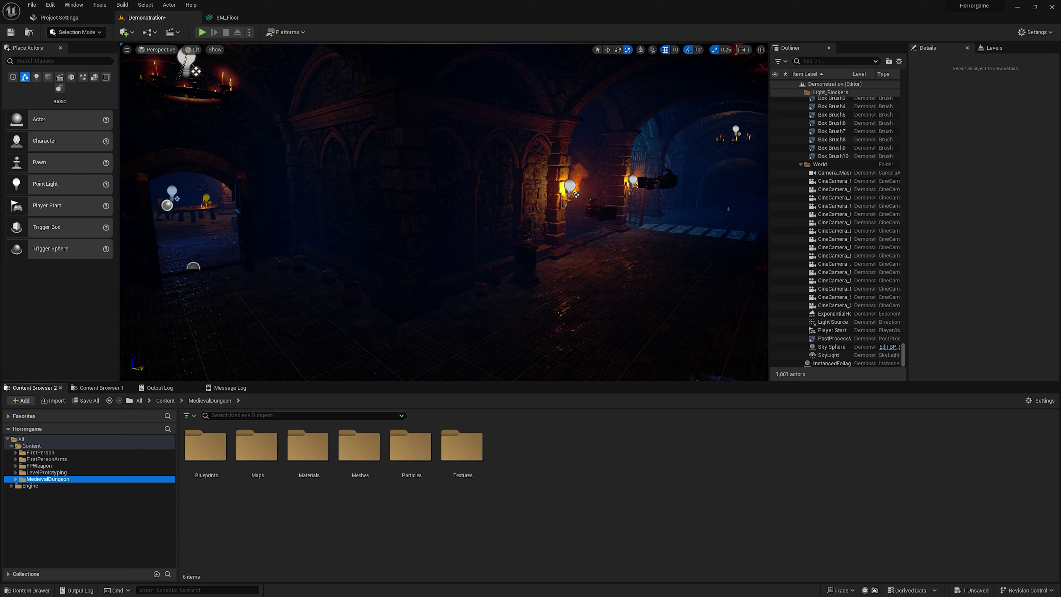
- Fly toward the torch-lit archway, start Play In Editor, and eject with F8
right_drag(443, 209, 334, 209)
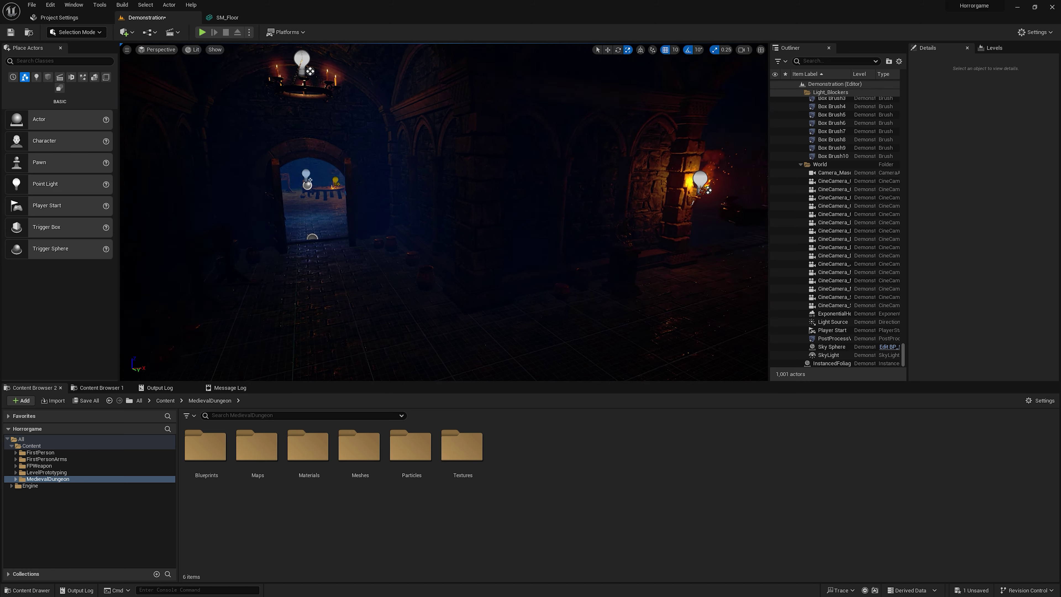
right_drag(257, 256, 377, 256)
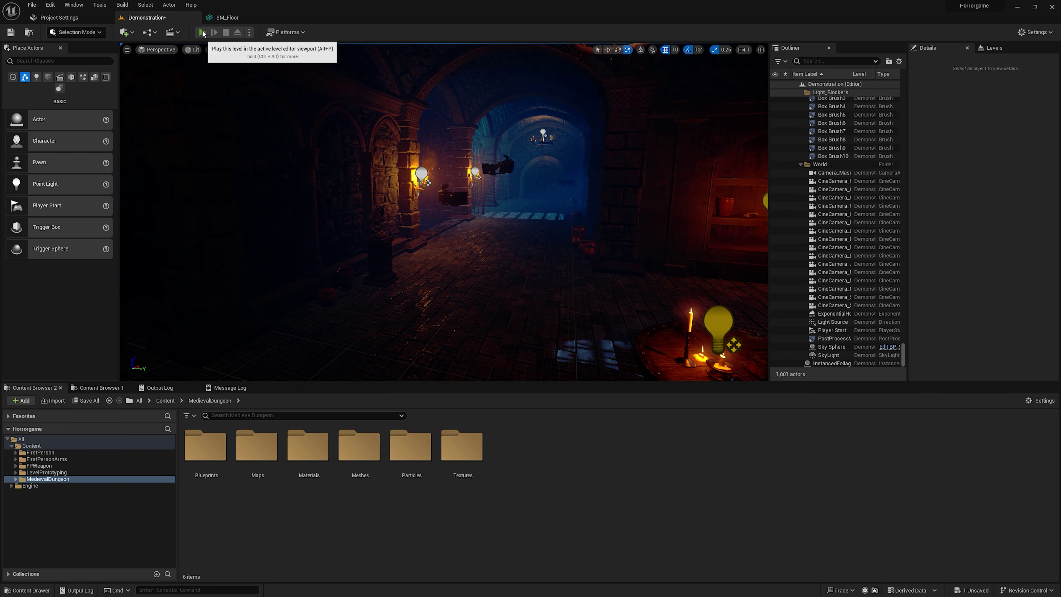
click(202, 32)
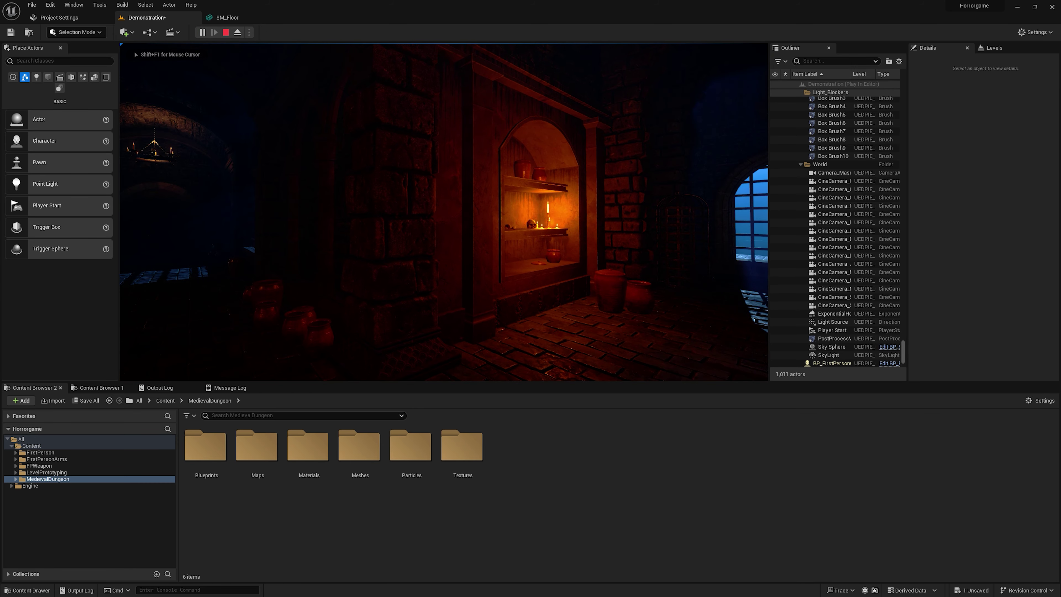
key(F8)
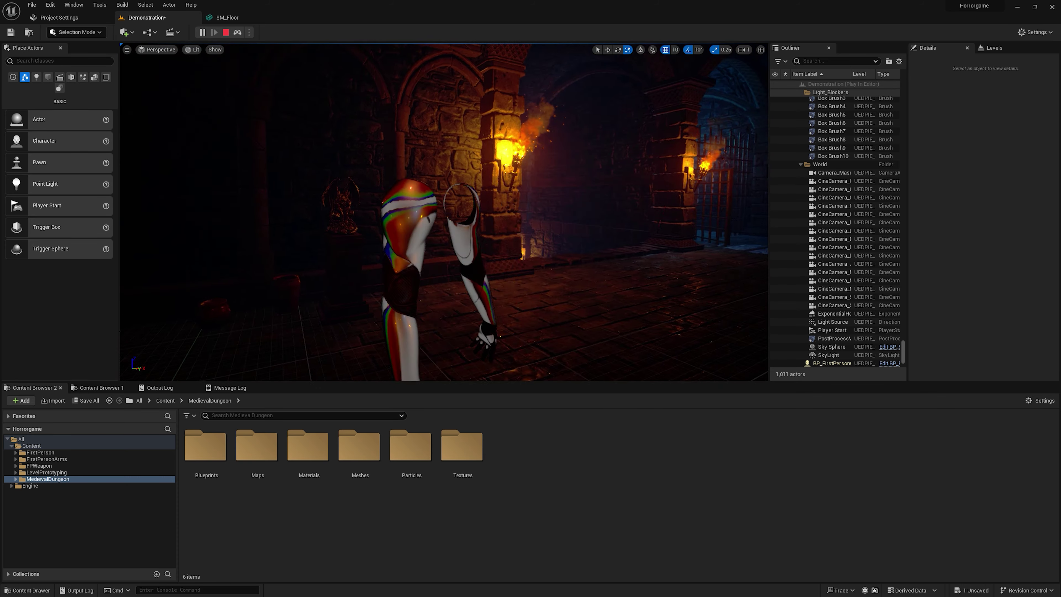
- Select BP_FirstPersonCharacter0 in the running game and widen the Outliner and Details panels
right_drag(406, 179, 407, 179)
click(406, 179)
key(w)
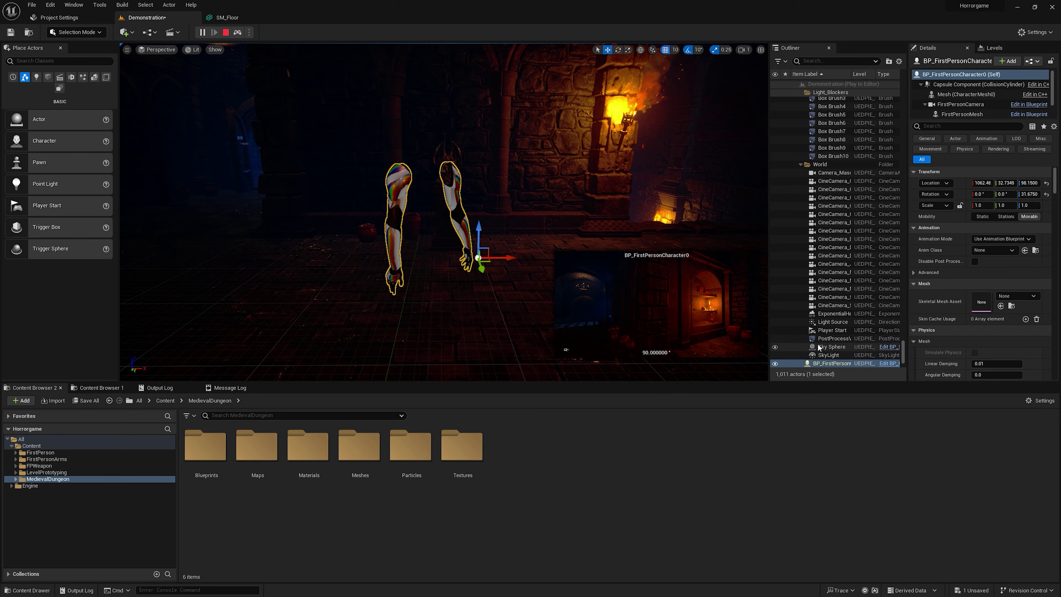
scroll(819, 348, down, 2)
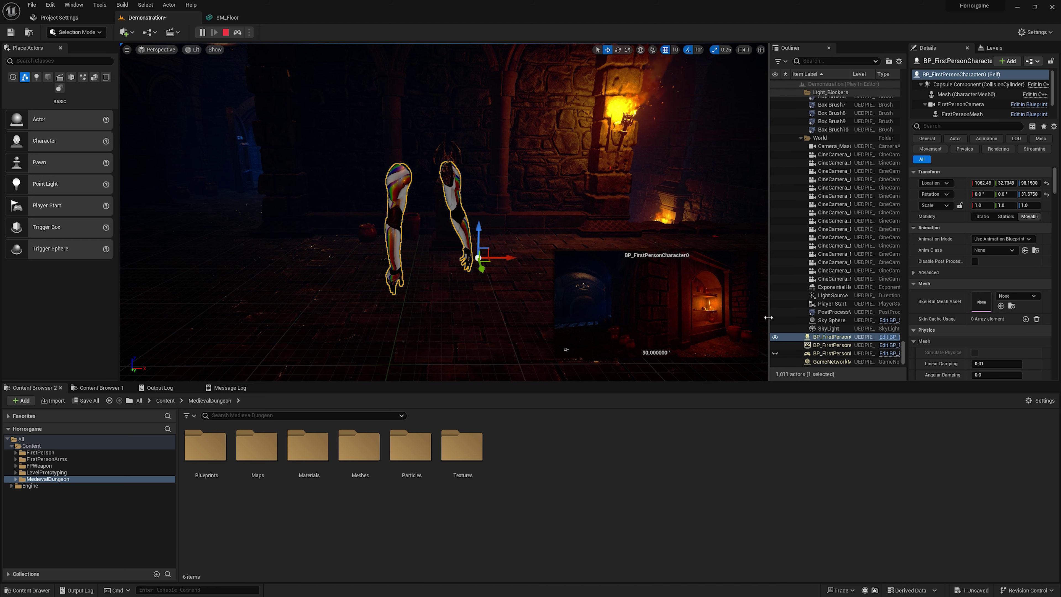
drag(768, 318, 698, 318)
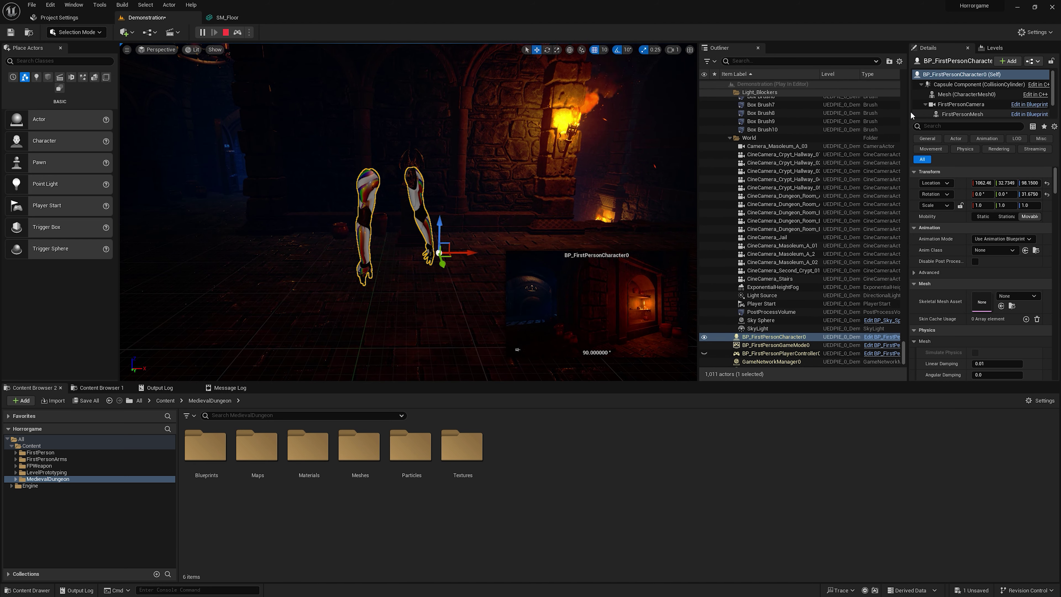
drag(908, 114, 856, 114)
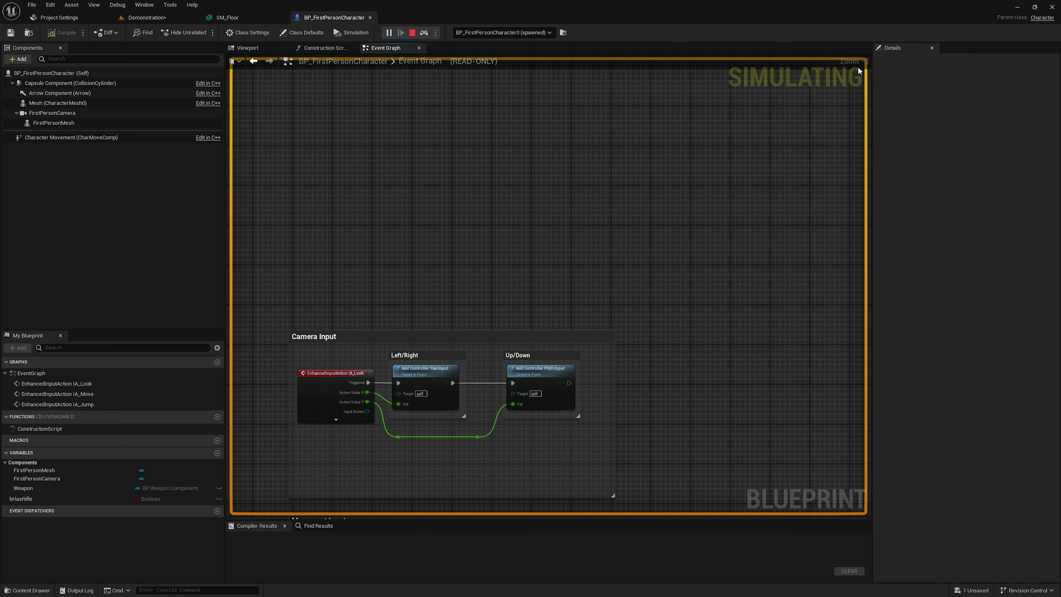
- In the Blueprint Viewport, orbit the character and frame the FirstPersonCamera and FirstPersonMesh arms
click(256, 50)
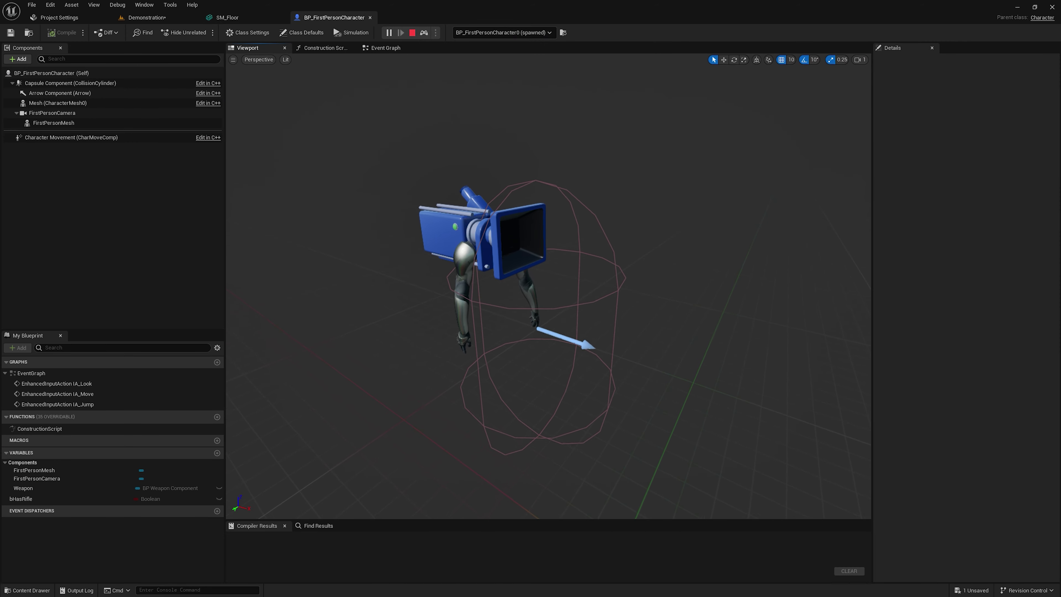
drag(486, 215, 491, 251)
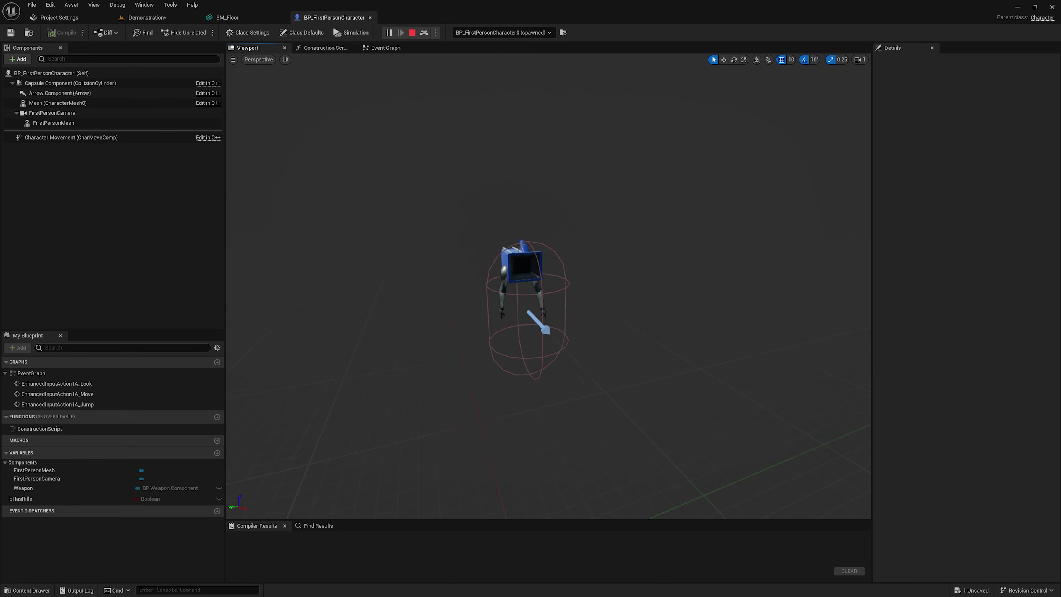
mouse_move(527, 293)
mouse_down()
mouse_move(514, 301)
mouse_move(497, 237)
mouse_up()
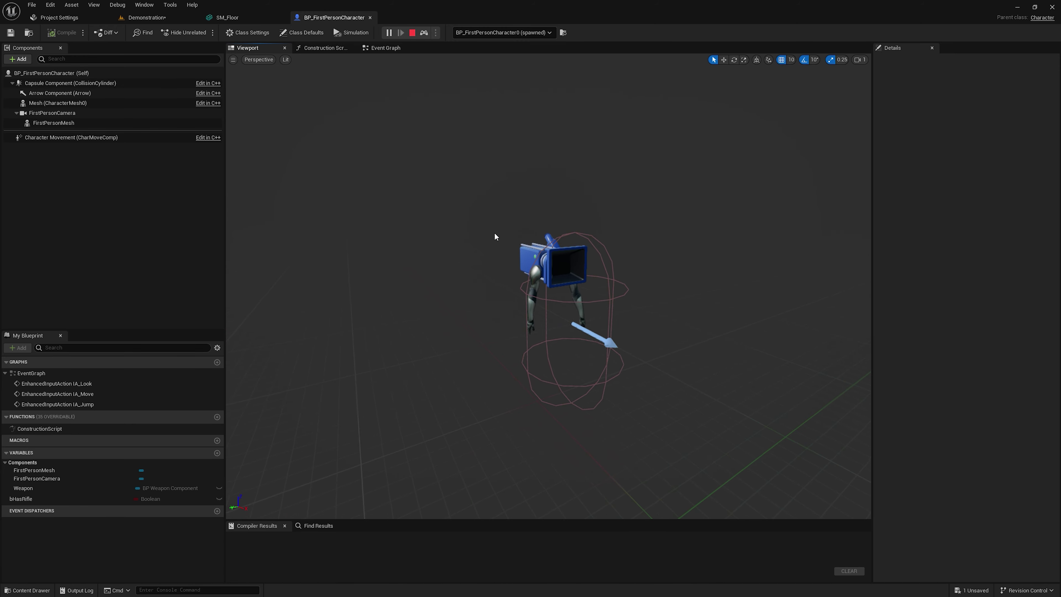
mouse_move(532, 277)
mouse_down()
mouse_move(518, 293)
mouse_move(512, 224)
mouse_up()
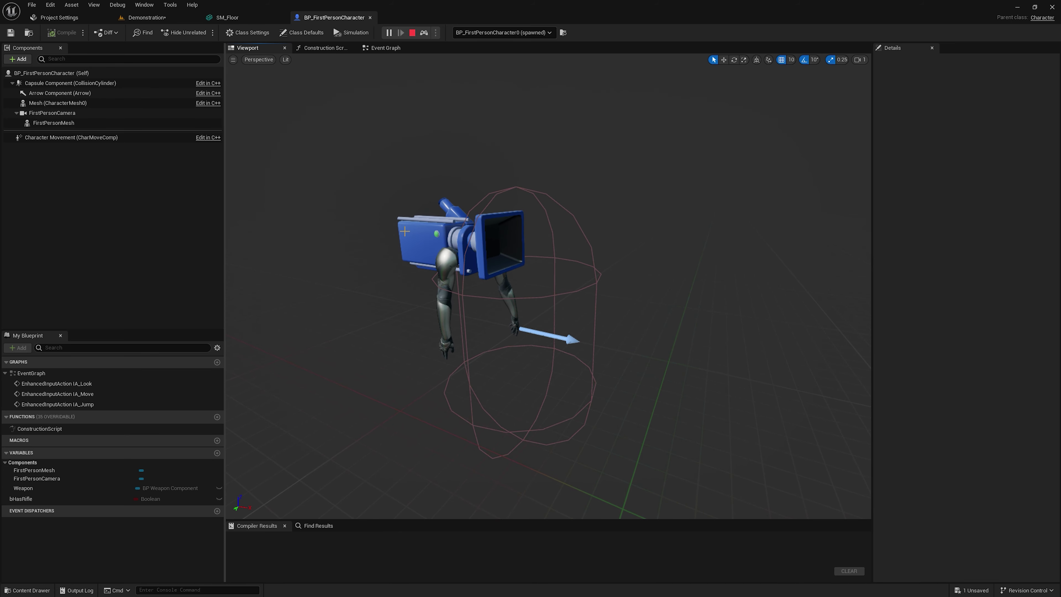
click(422, 232)
click(54, 123)
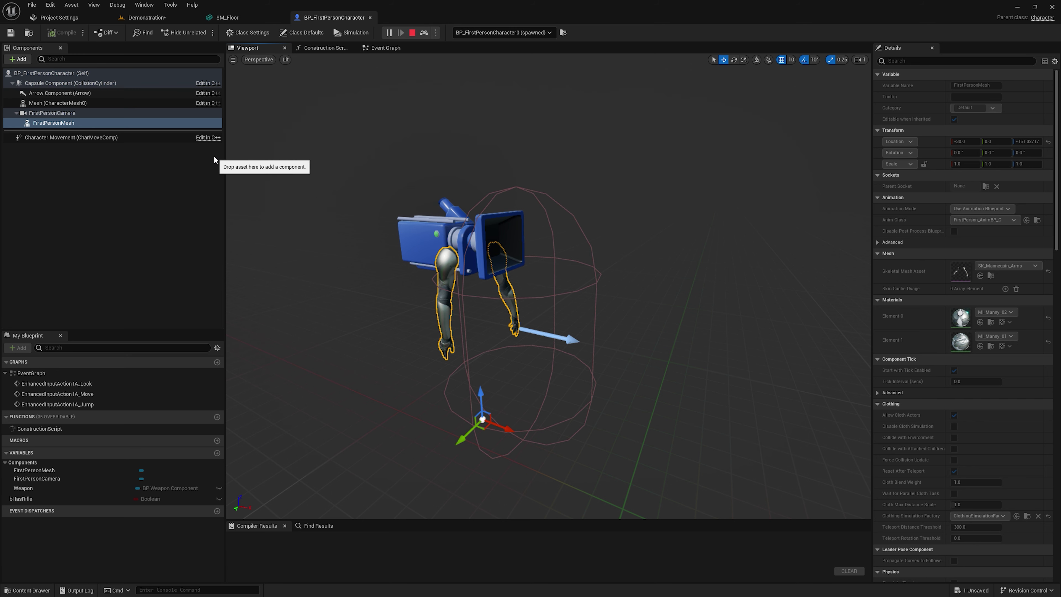
key(f)
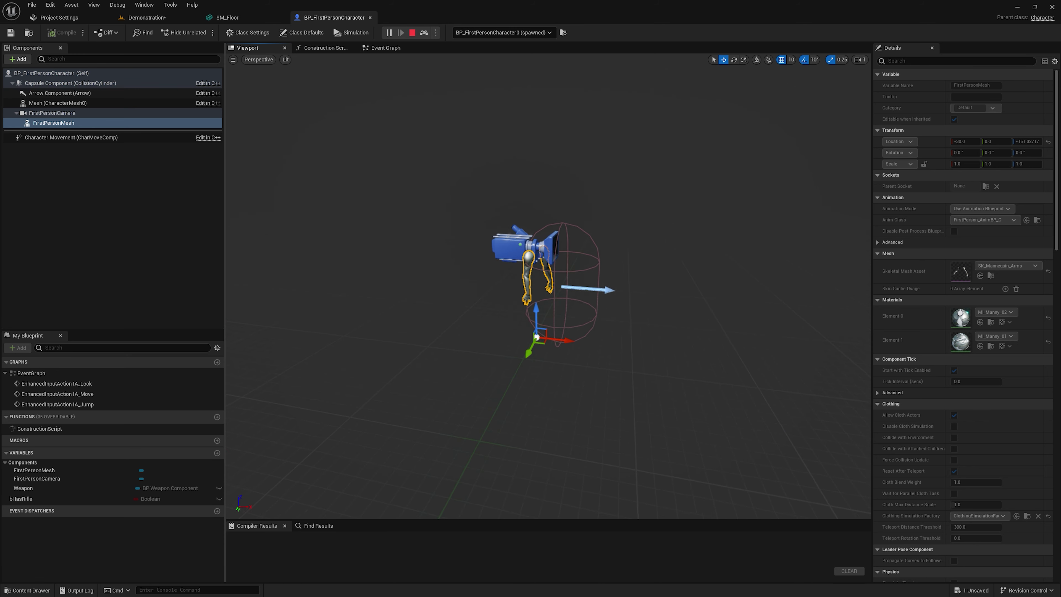
scroll(252, 89, up, 3)
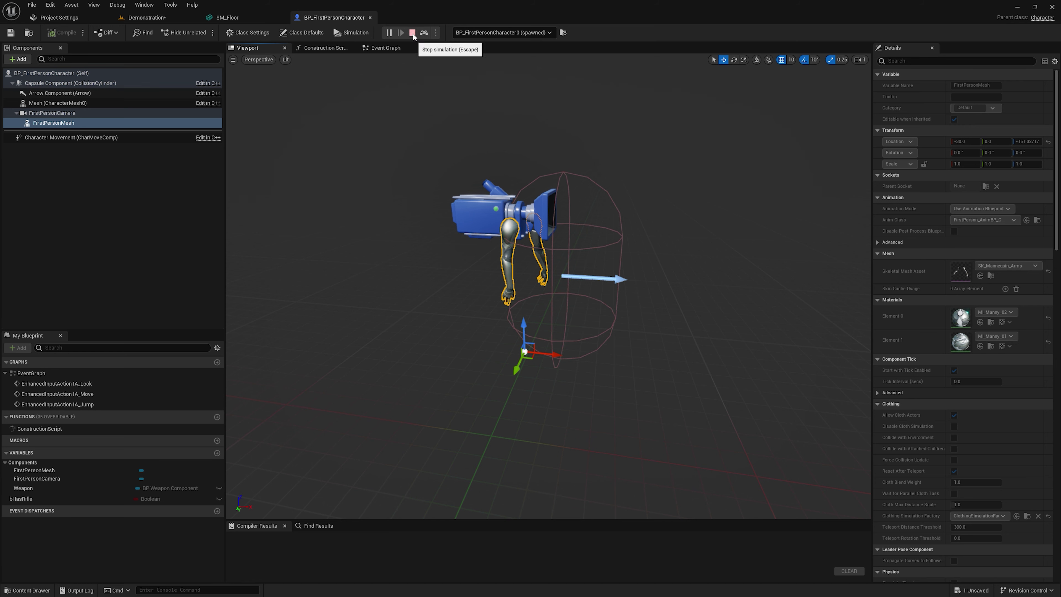
drag(470, 96, 459, 63)
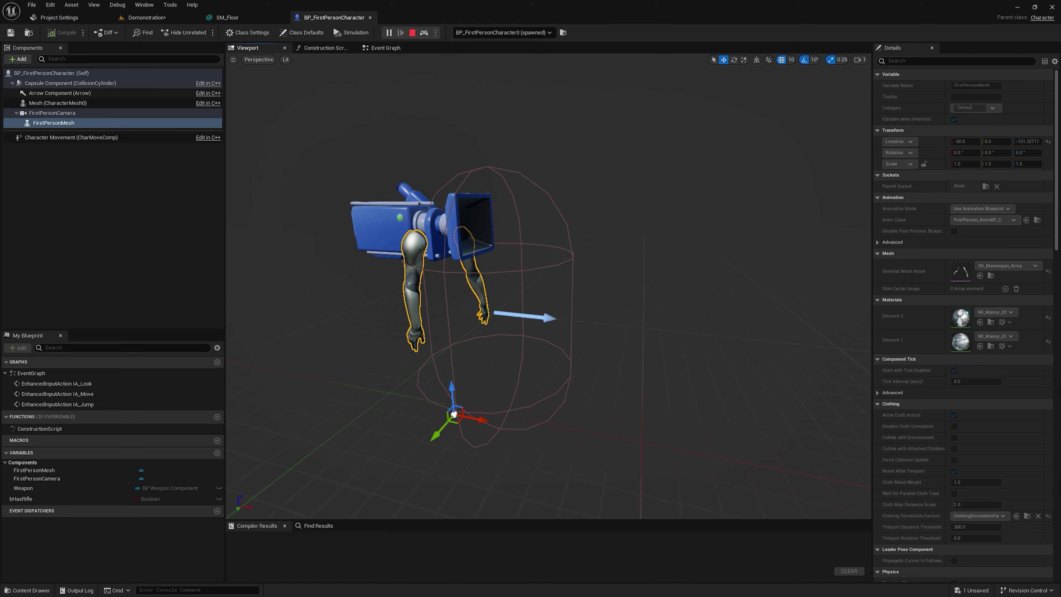
- Stop the running game and close the BP_FirstPersonCharacter Blueprint
click(412, 32)
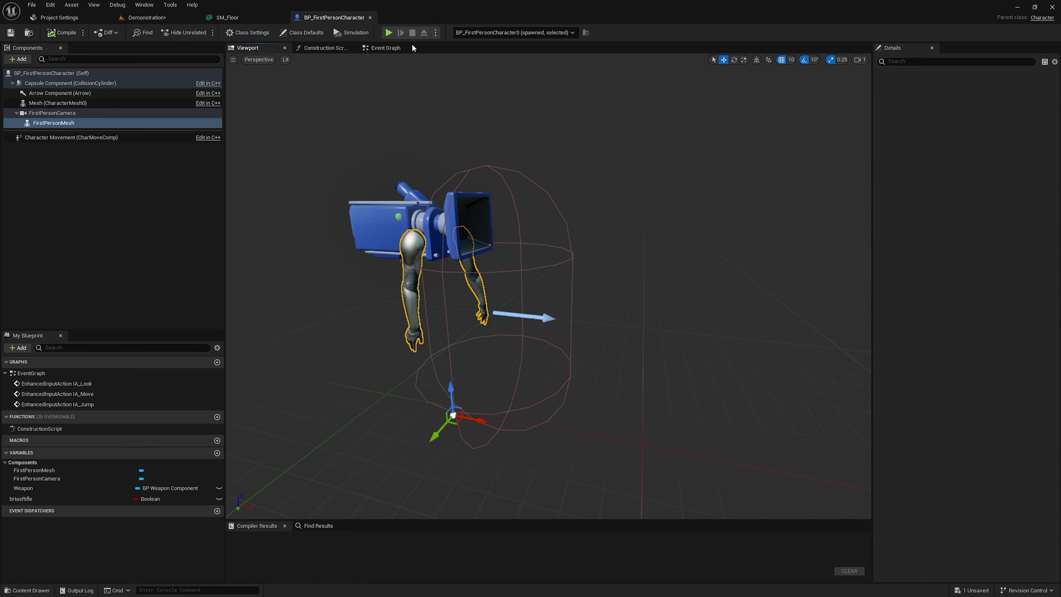
key(f)
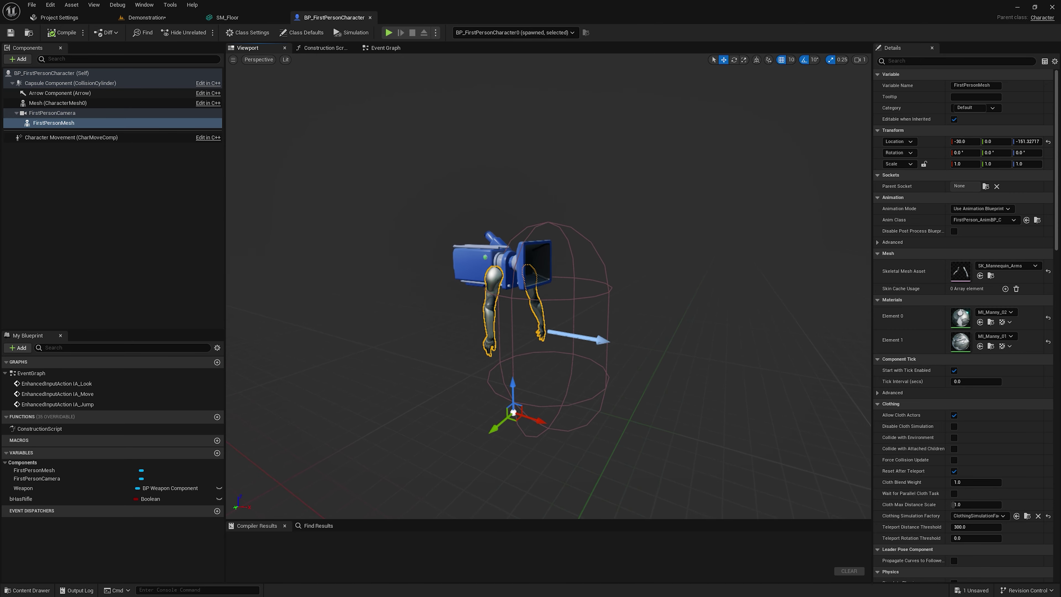
click(370, 16)
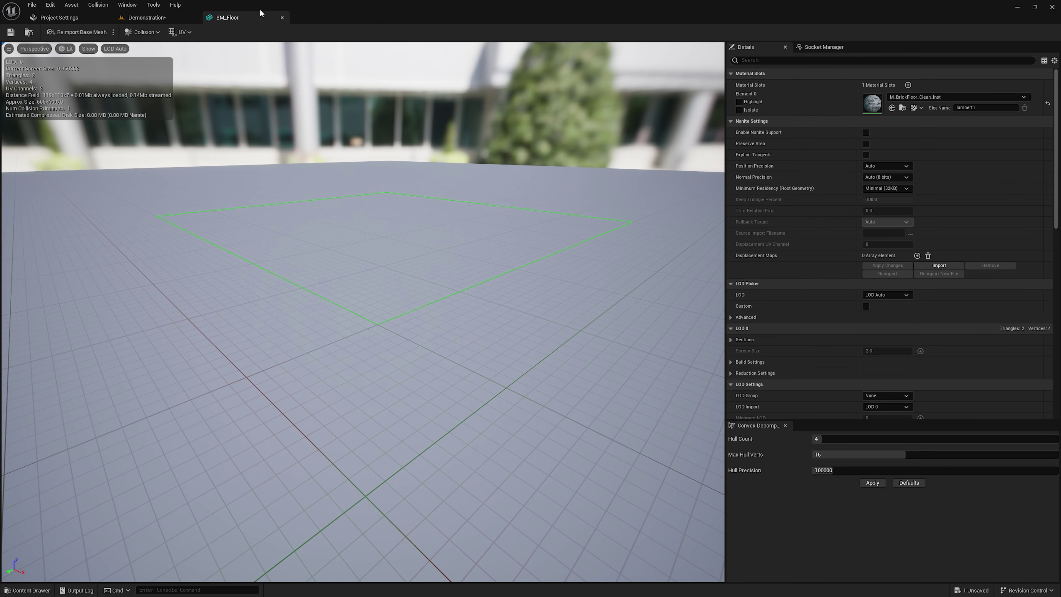
- Close SM_Floor and Project Settings, then open BP_FirstPersonCharacter from FirstPerson > Blueprints in its Viewport
click(282, 18)
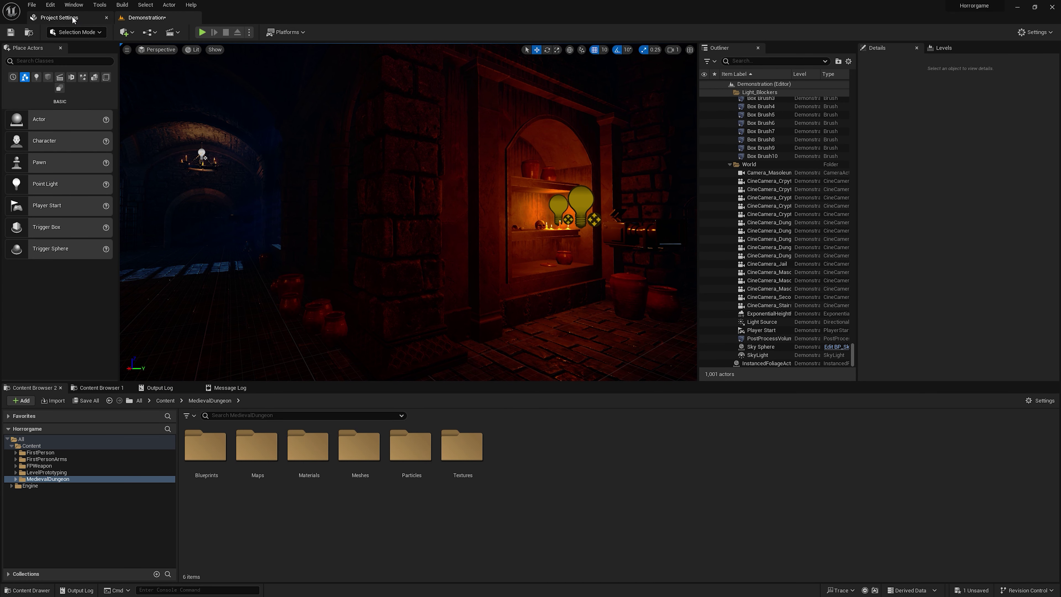
click(106, 18)
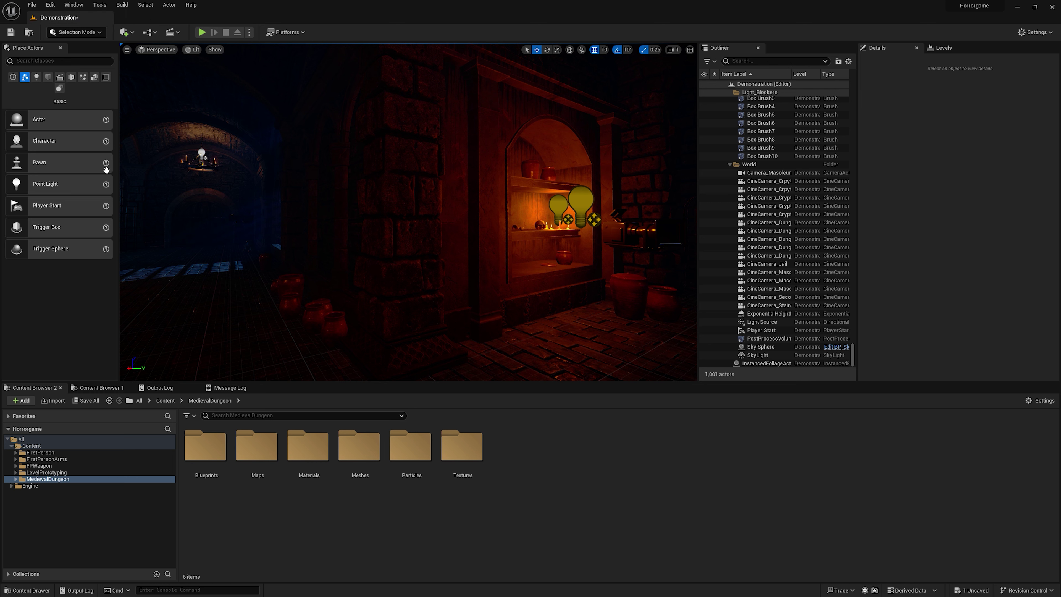
click(31, 446)
click(34, 453)
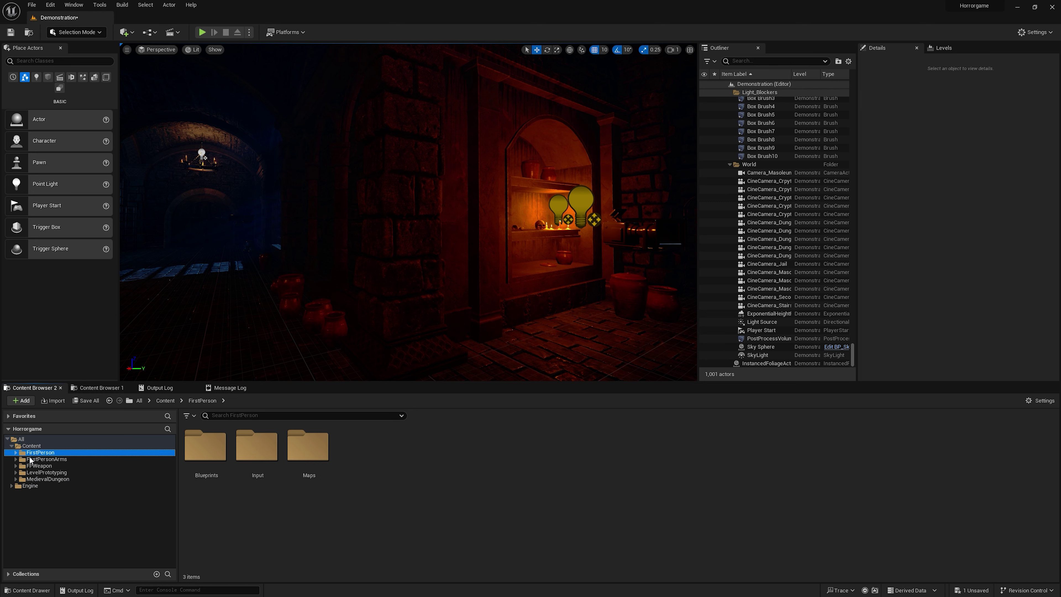
double_click(189, 447)
click(206, 481)
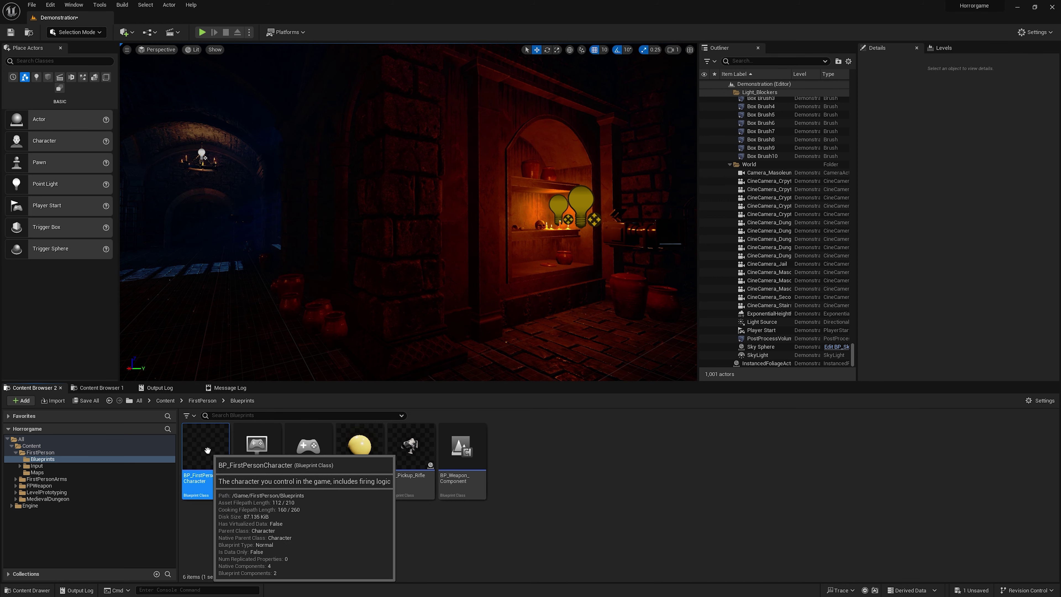
double_click(210, 453)
click(249, 49)
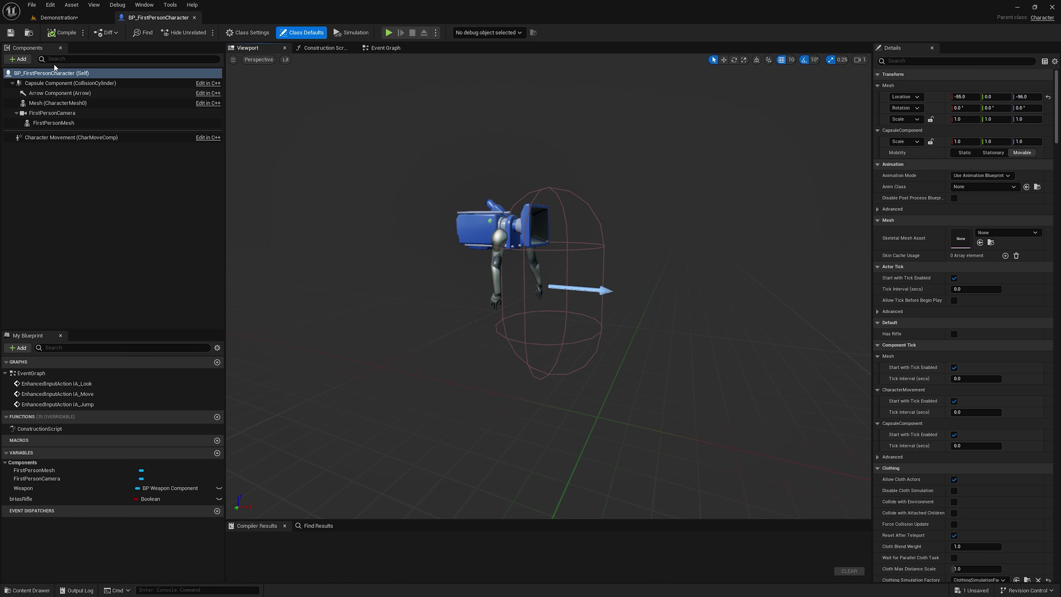
- Add a SpringArm component and a SpotLight attached under it to the character
click(22, 60)
text(s)
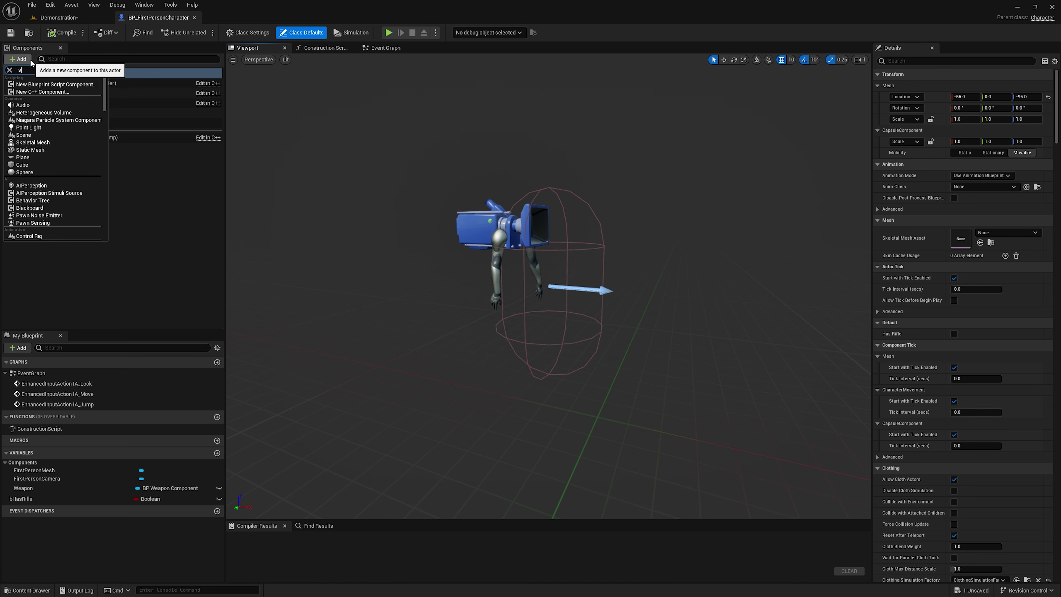
text(pring)
key(Escape)
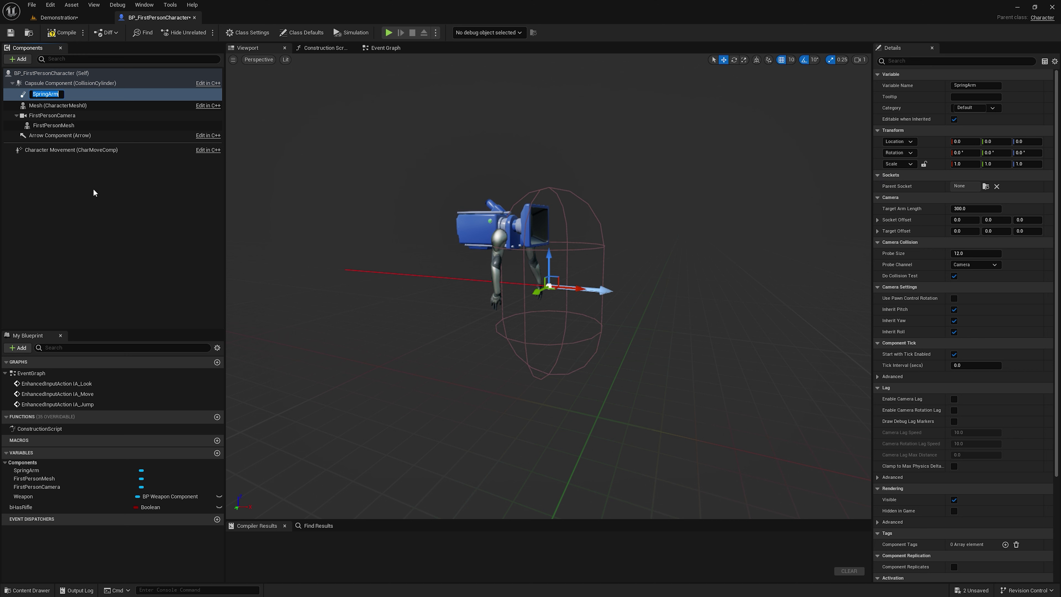
click(20, 59)
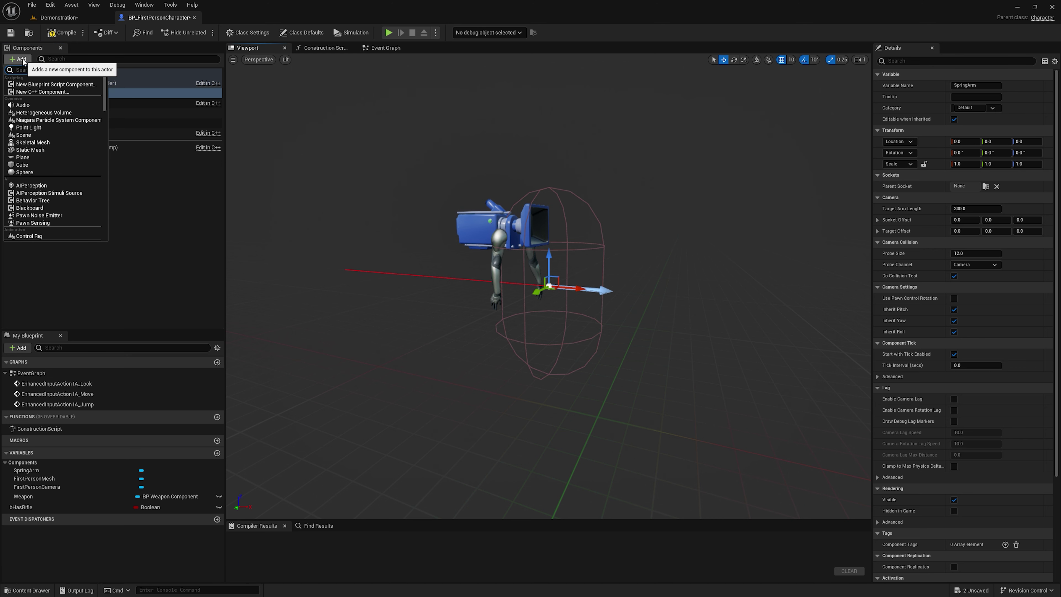
text(spot)
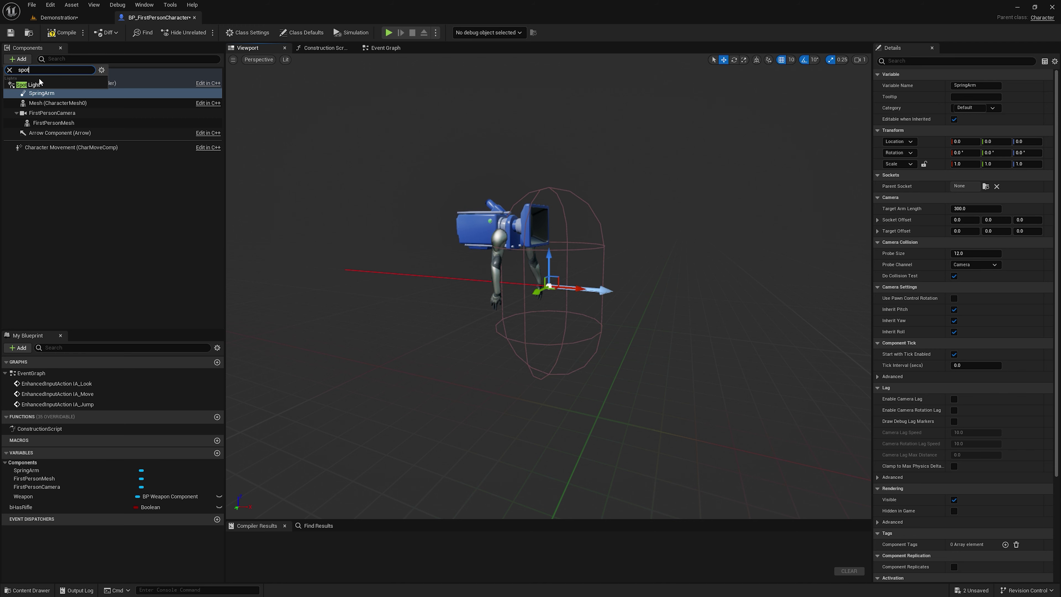
click(38, 84)
key(Return)
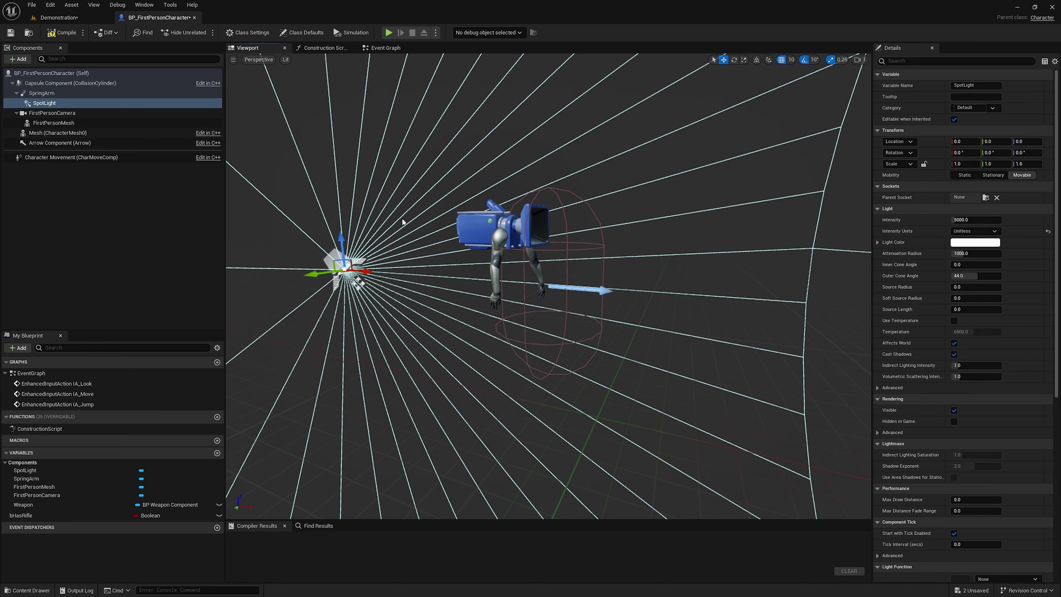
- Raise the spring arm and move the SpotLight forward to Location X 270
click(41, 93)
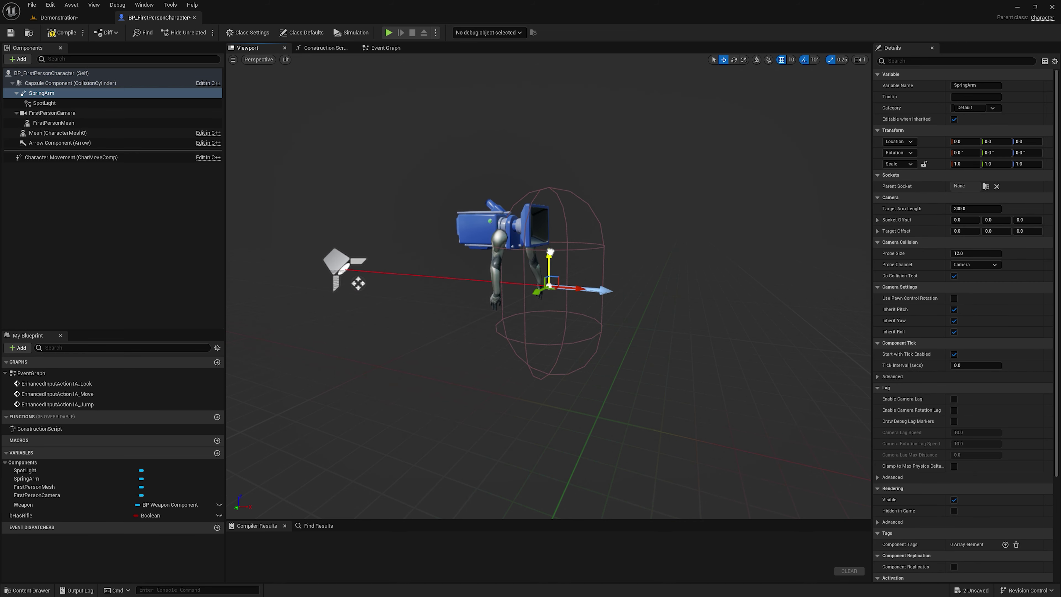
drag(550, 257, 555, 195)
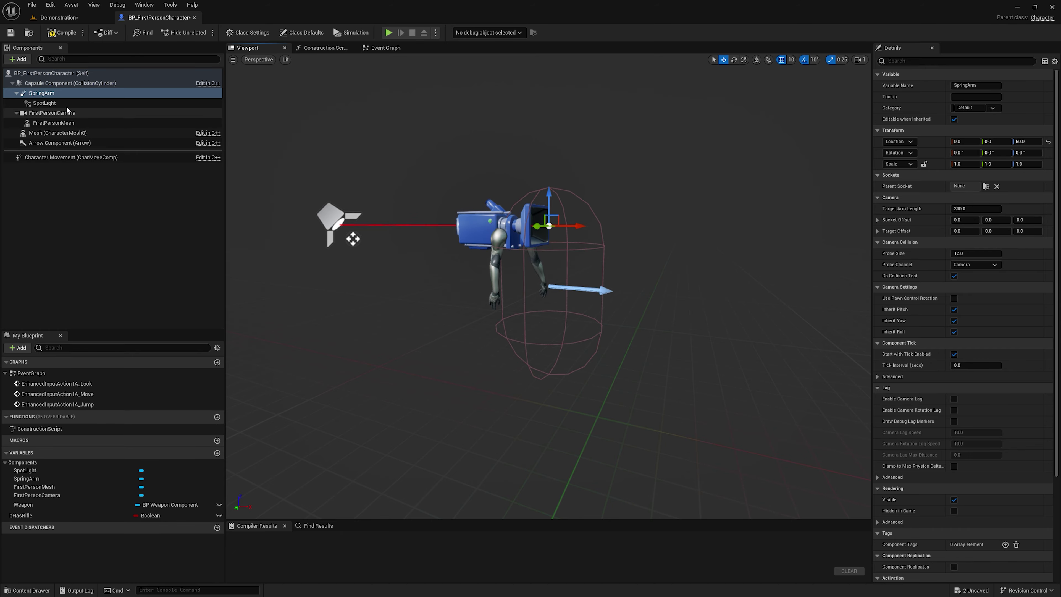
click(341, 228)
mouse_move(360, 221)
mouse_down()
mouse_move(564, 234)
mouse_move(553, 235)
mouse_up()
key(f)
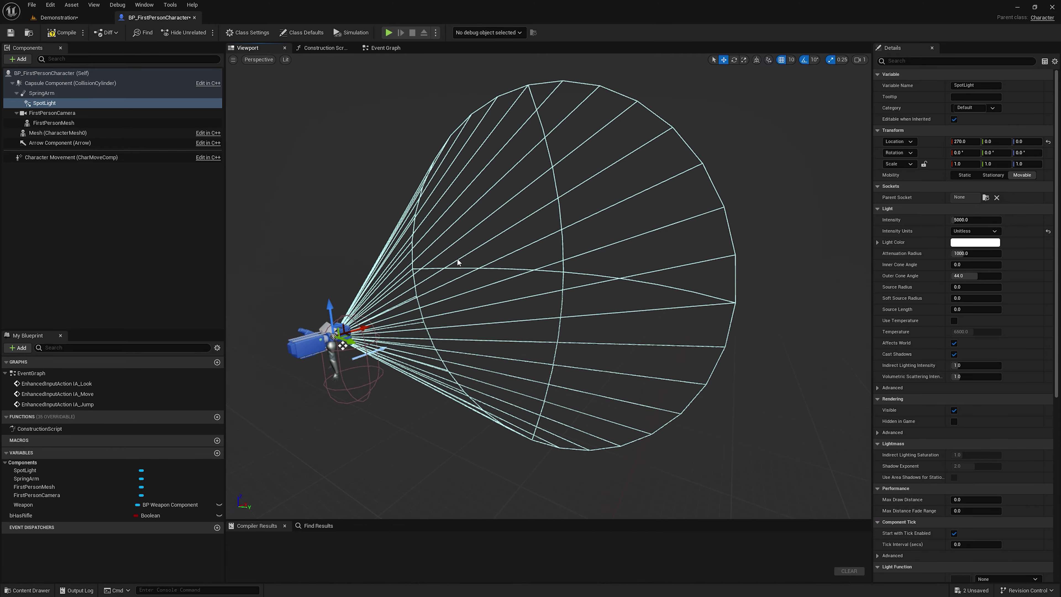
alt+drag(451, 260, 467, 264)
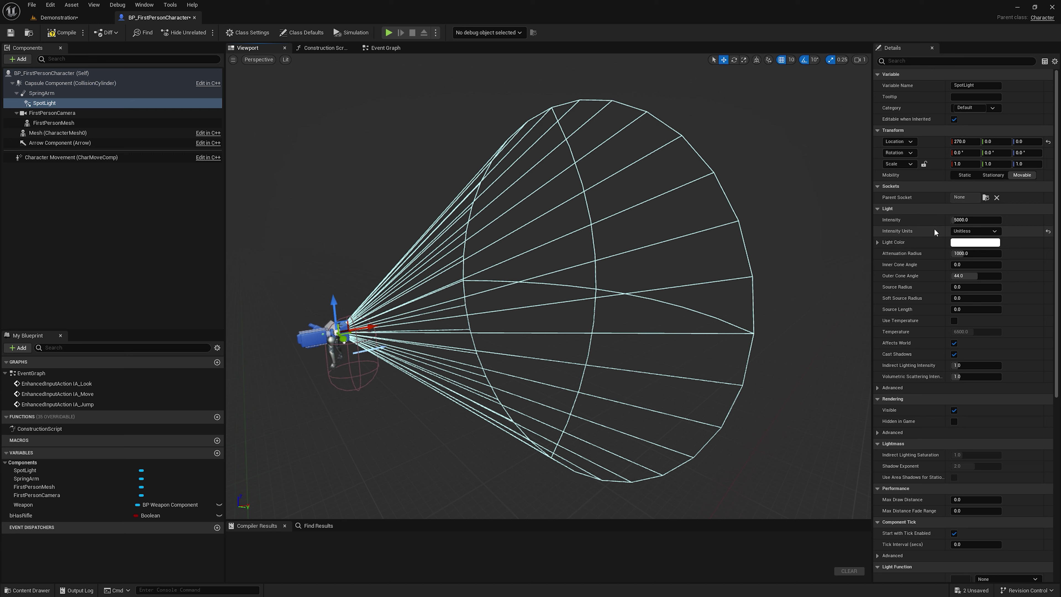
- Compile and save BP_FirstPersonCharacter, then return to the Demonstration level
click(68, 32)
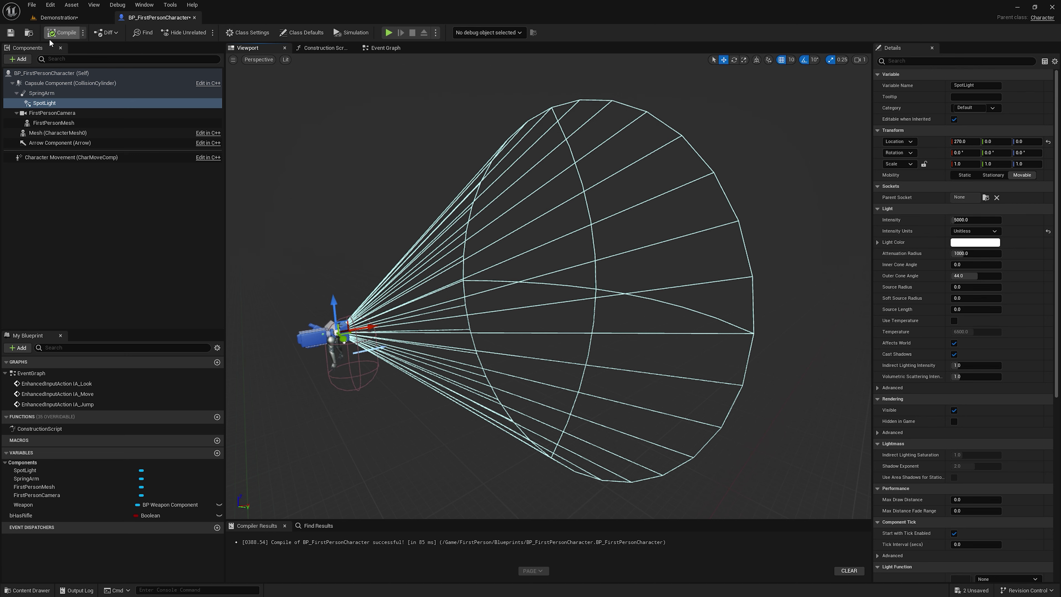
click(10, 33)
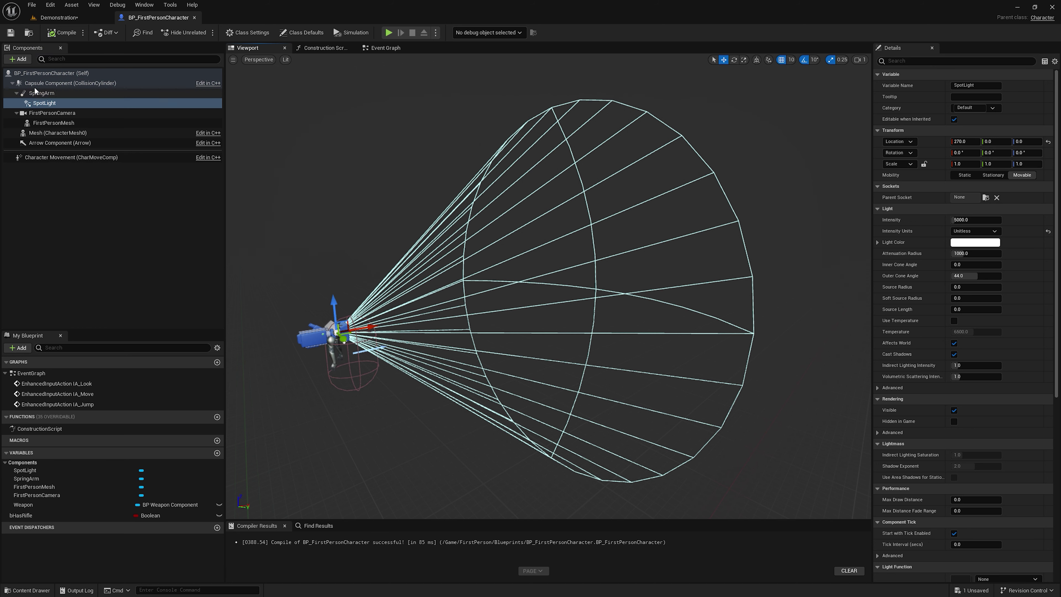
click(48, 197)
click(90, 22)
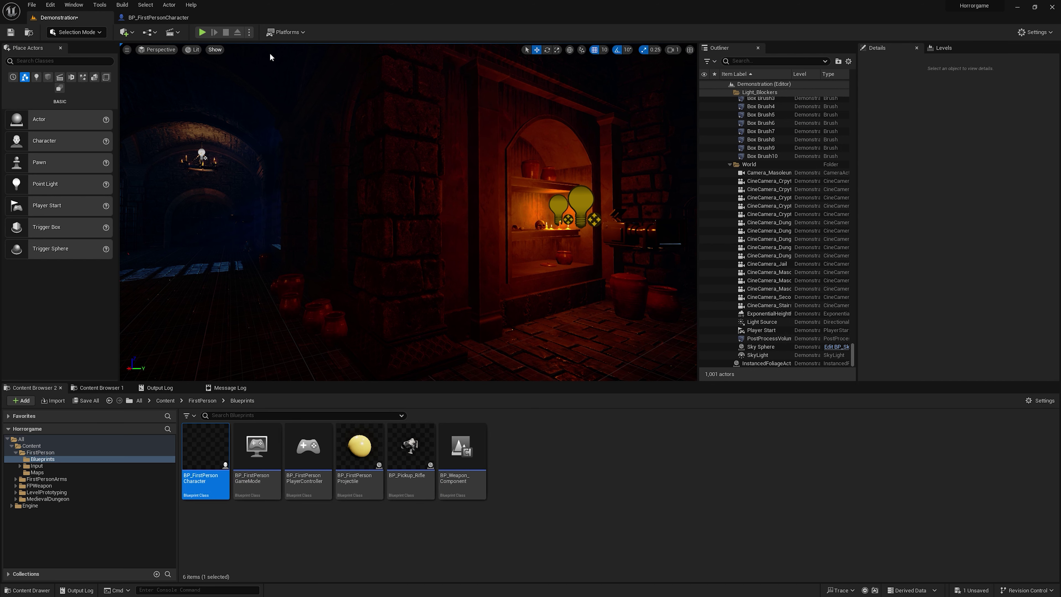
- Play-test the Demonstration level, walking with the character's new spotlight lighting the dungeon
click(202, 32)
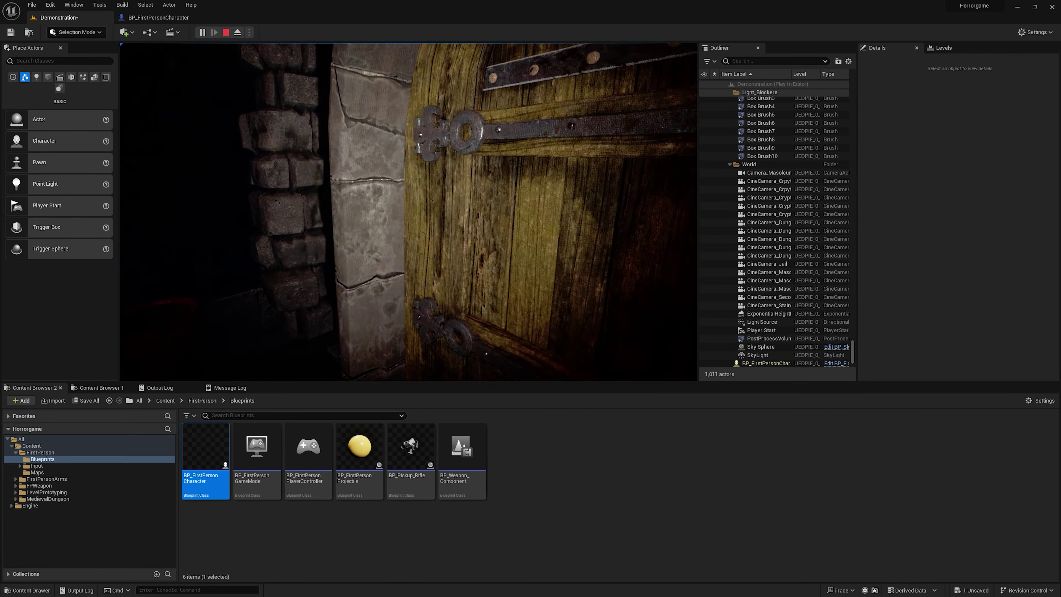
- End the play session and orbit the Blueprint preview around the spotlight cone
key(Escape)
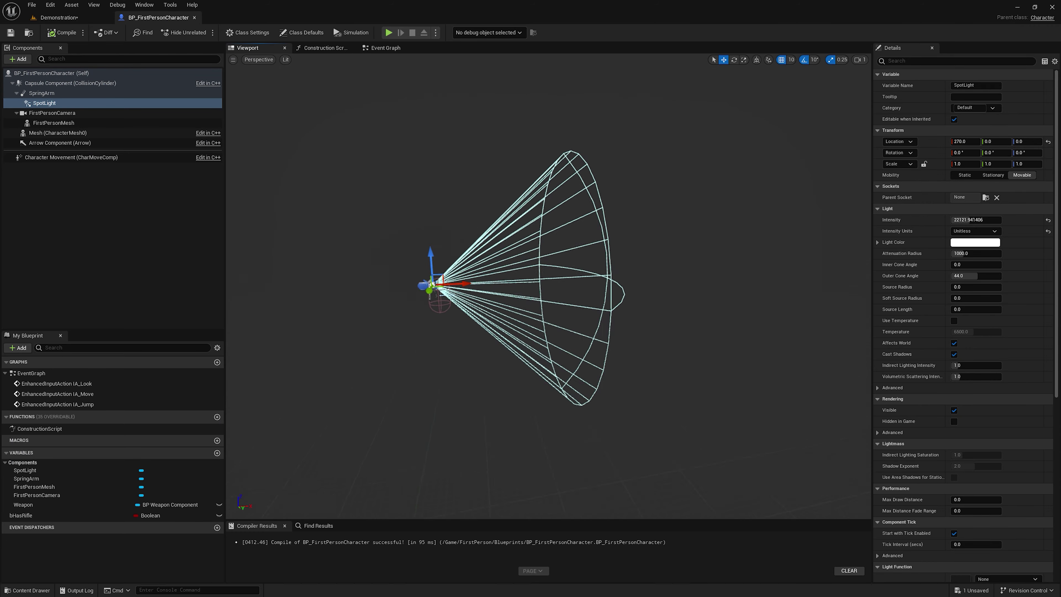
scroll(607, 280, up, 3)
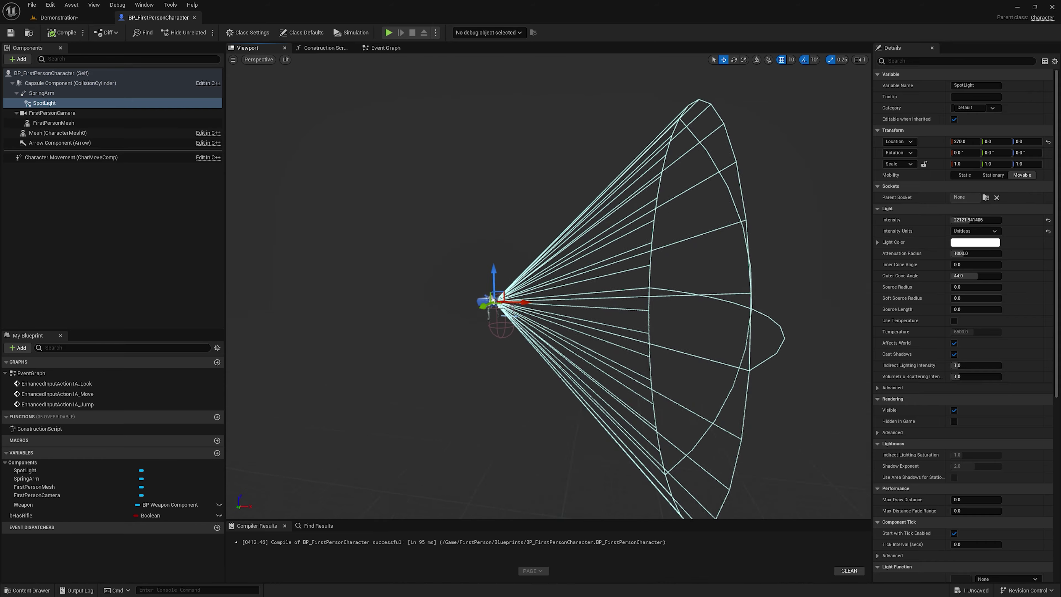
right_drag(590, 228, 590, 228)
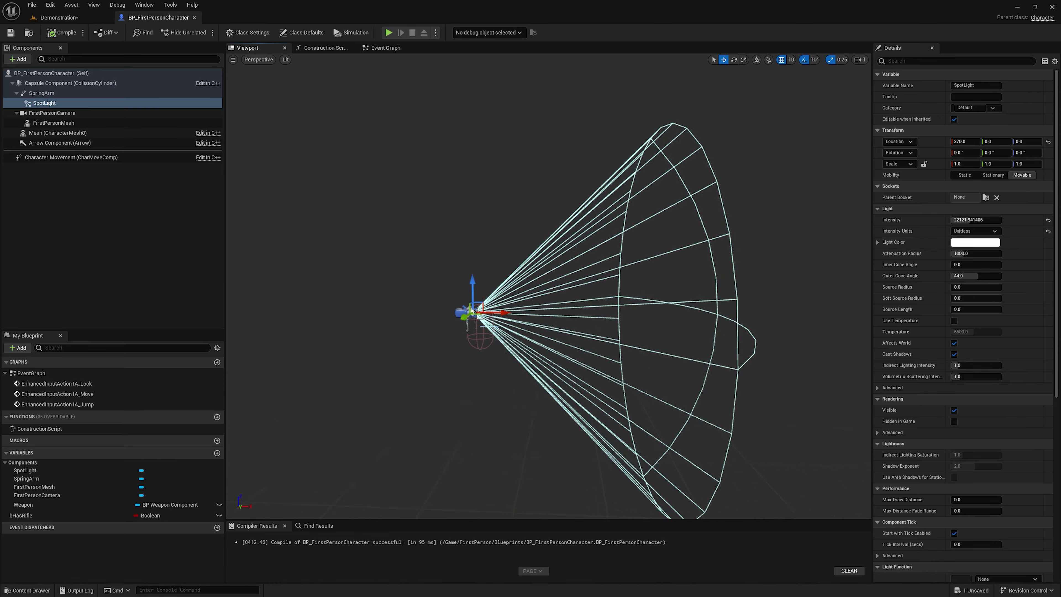
- Return to the Demonstration level and fly the view through its lit rooms and corridors
click(59, 17)
key(s)
right_drag(300, 143, 300, 143)
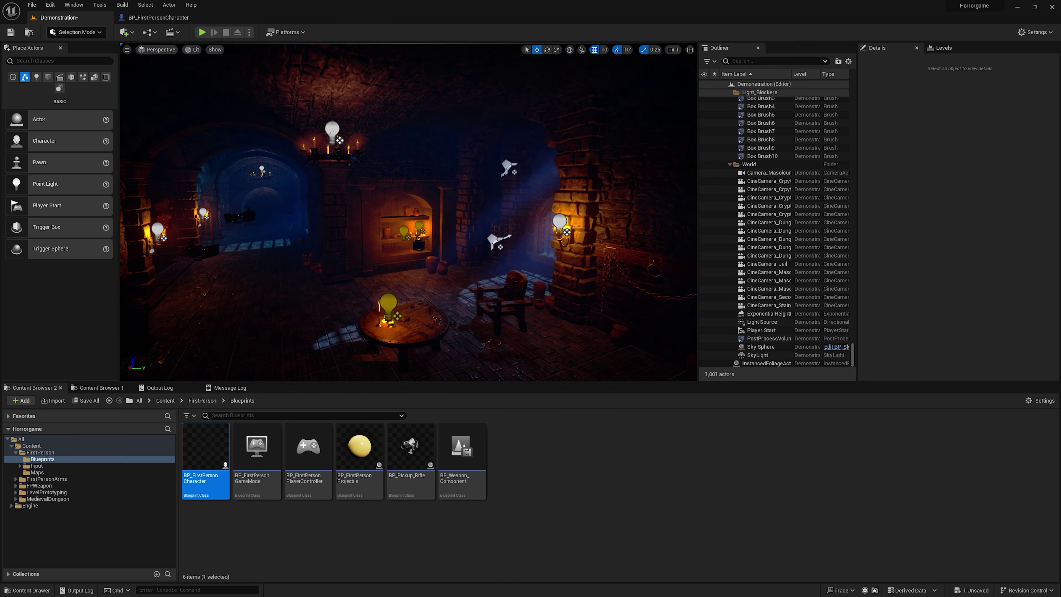
right_drag(394, 192, 393, 192)
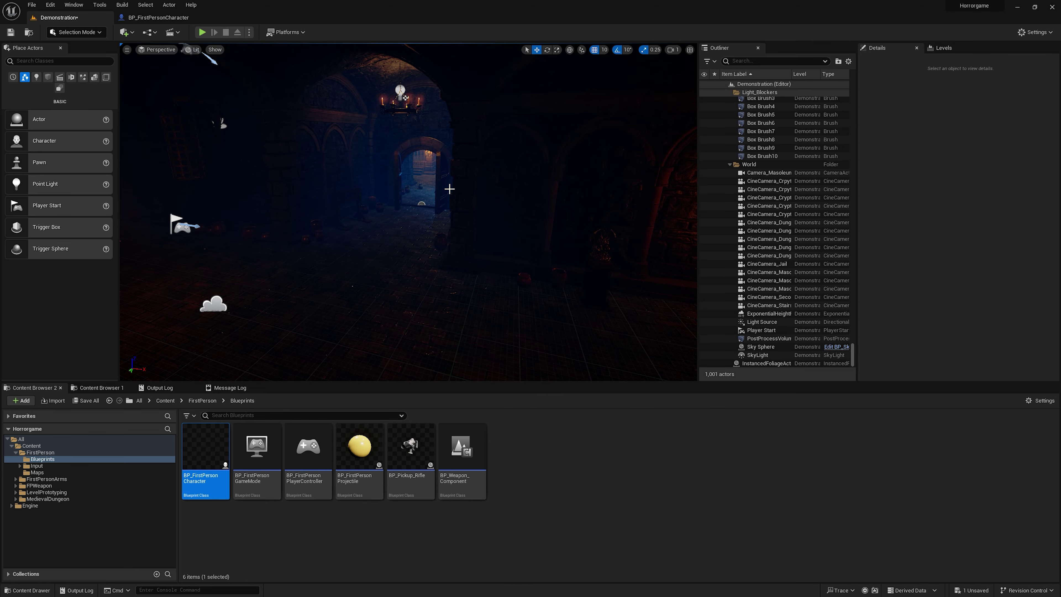
right_drag(457, 186, 421, 194)
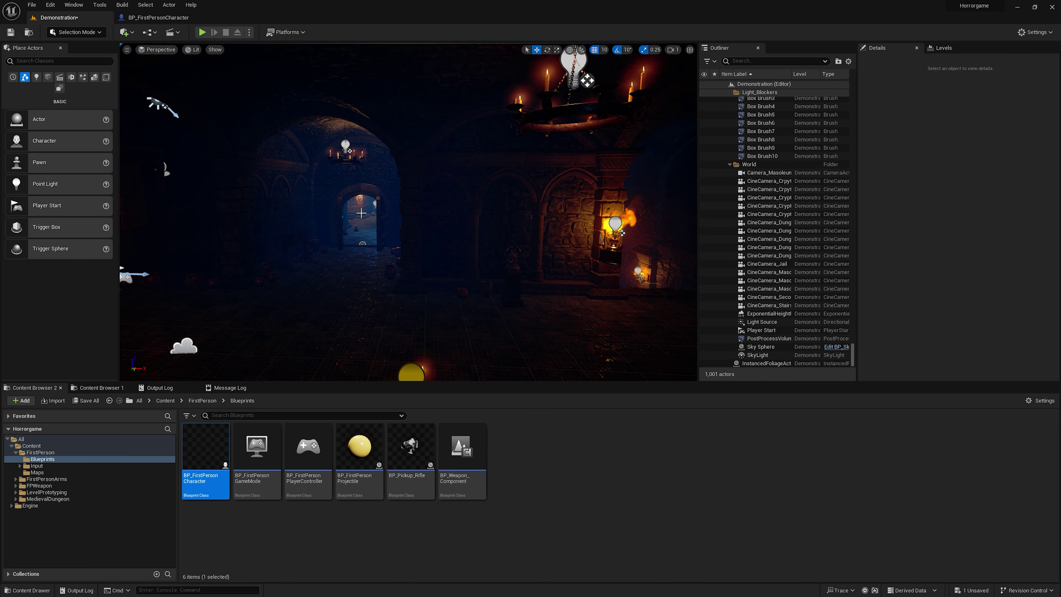